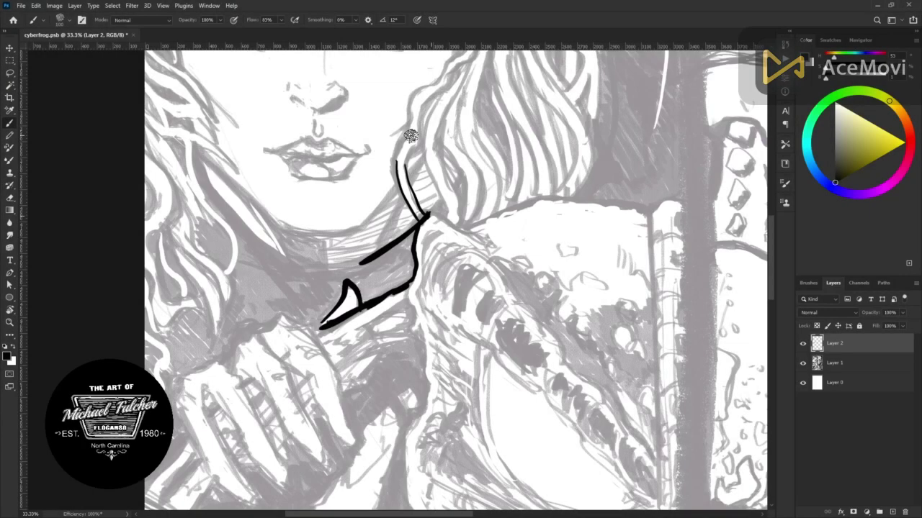
# Ink a thick black outline down the collar on Layer 2
pyautogui.moveTo(413, 104); pyautogui.dragTo(412, 217)
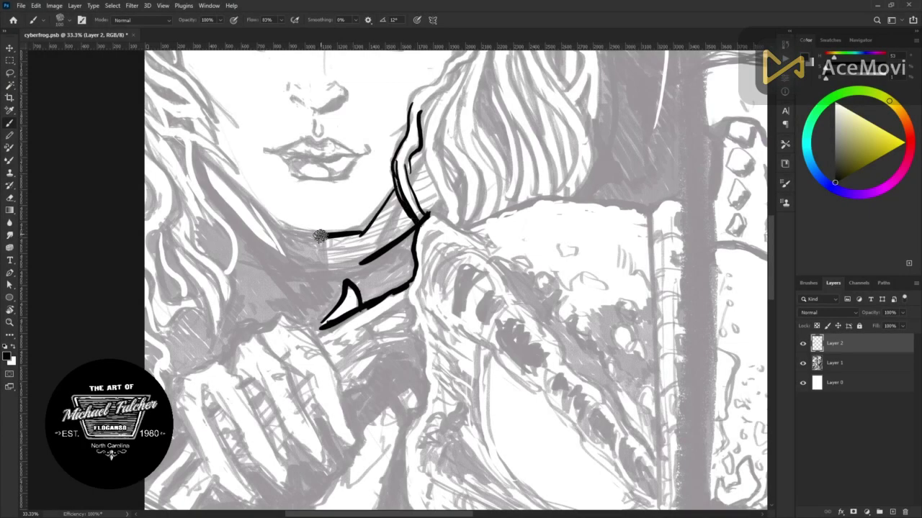
# Fill the collar with black and ink the left jawline and hair edge
pyautogui.moveTo(376, 299)
pyautogui.mouseDown()
pyautogui.moveTo(405, 249)
pyautogui.moveTo(371, 273)
pyautogui.mouseUp()
pyautogui.press('z')
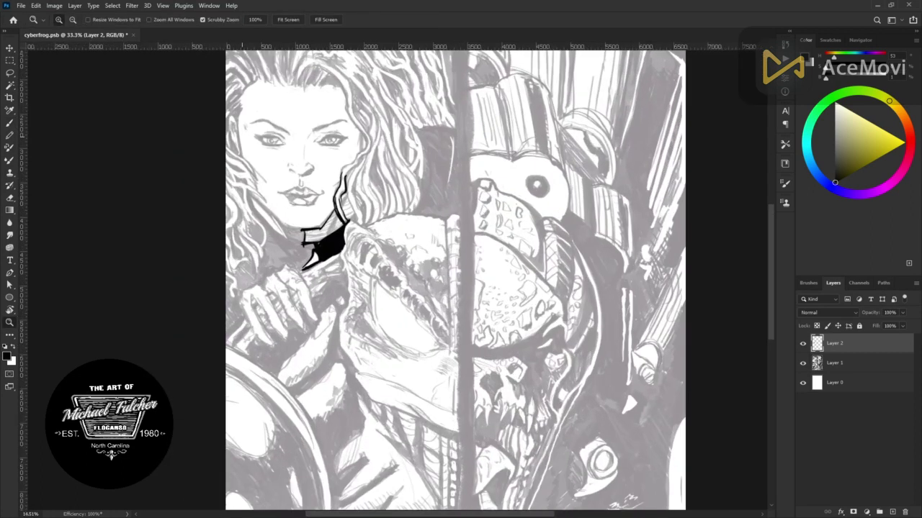
pyautogui.click(292, 239)
pyautogui.press('b')
pyautogui.moveTo(234, 182); pyautogui.dragTo(292, 272)
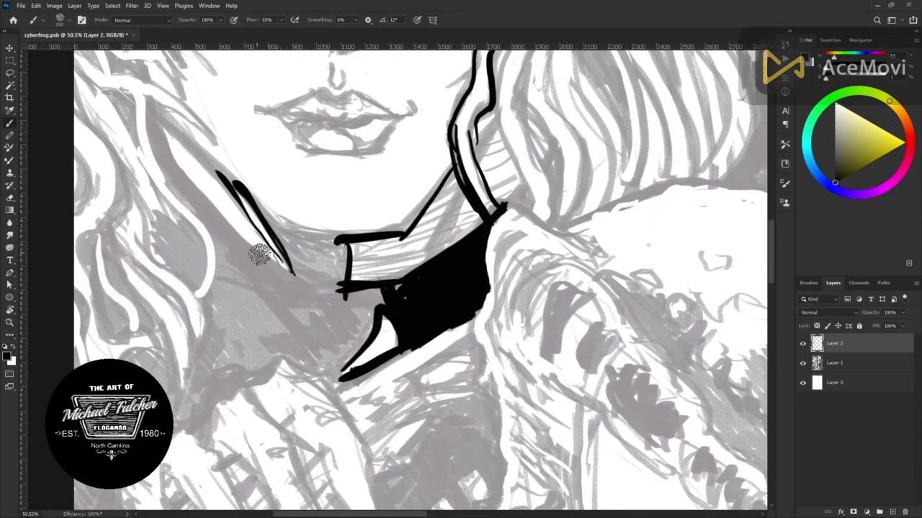
pyautogui.moveTo(160, 121); pyautogui.dragTo(293, 275)
pyautogui.moveTo(146, 99)
pyautogui.mouseDown()
pyautogui.moveTo(317, 248)
pyautogui.moveTo(339, 288)
pyautogui.mouseUp()
pyautogui.moveTo(321, 245)
pyautogui.mouseDown()
pyautogui.moveTo(330, 303)
pyautogui.moveTo(363, 331)
pyautogui.moveTo(329, 353)
pyautogui.moveTo(299, 278)
pyautogui.mouseUp()
# Fill the collar gap and ink the lines below the jaw
pyautogui.moveTo(315, 364); pyautogui.dragTo(371, 453)
pyautogui.moveTo(320, 371)
pyautogui.mouseDown()
pyautogui.moveTo(229, 395)
pyautogui.moveTo(203, 436)
pyautogui.mouseUp()
pyautogui.moveTo(252, 389); pyautogui.dragTo(306, 479)
pyautogui.moveTo(268, 448); pyautogui.dragTo(296, 441)
pyautogui.moveTo(116, 234); pyautogui.dragTo(187, 367)
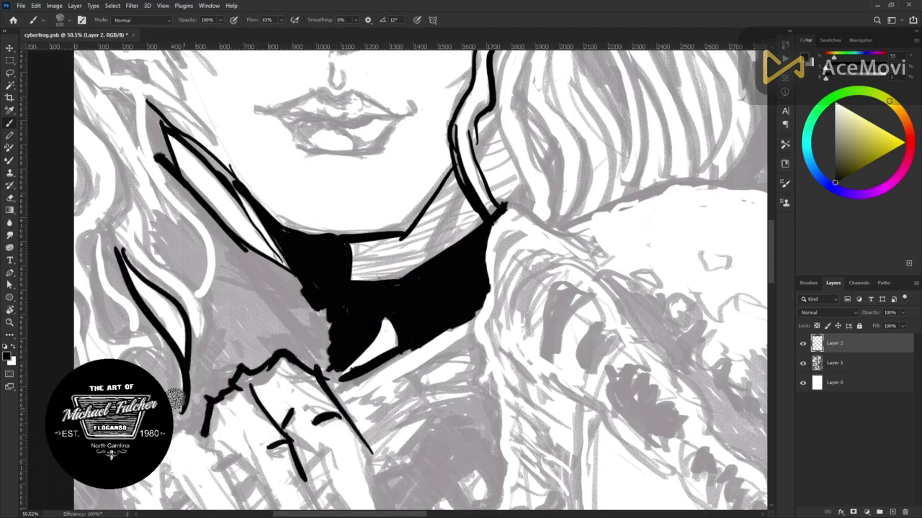
# Ink curved hair strands down the left side of the face and fill them black
pyautogui.moveTo(130, 248); pyautogui.dragTo(194, 331)
pyautogui.moveTo(194, 309); pyautogui.dragTo(184, 411)
pyautogui.moveTo(79, 108); pyautogui.dragTo(101, 234)
pyautogui.moveTo(119, 165); pyautogui.dragTo(151, 238)
pyautogui.moveTo(130, 162); pyautogui.dragTo(180, 245)
pyautogui.moveTo(162, 165)
pyautogui.mouseDown()
pyautogui.moveTo(216, 303)
pyautogui.moveTo(157, 126)
pyautogui.moveTo(115, 94)
pyautogui.moveTo(144, 147)
pyautogui.mouseUp()
pyautogui.moveTo(155, 212)
pyautogui.mouseDown()
pyautogui.moveTo(195, 252)
pyautogui.moveTo(173, 252)
pyautogui.moveTo(204, 252)
pyautogui.mouseUp()
# Zoom in on the face and ink the lips, filling the open mouth black
pyautogui.press('z')
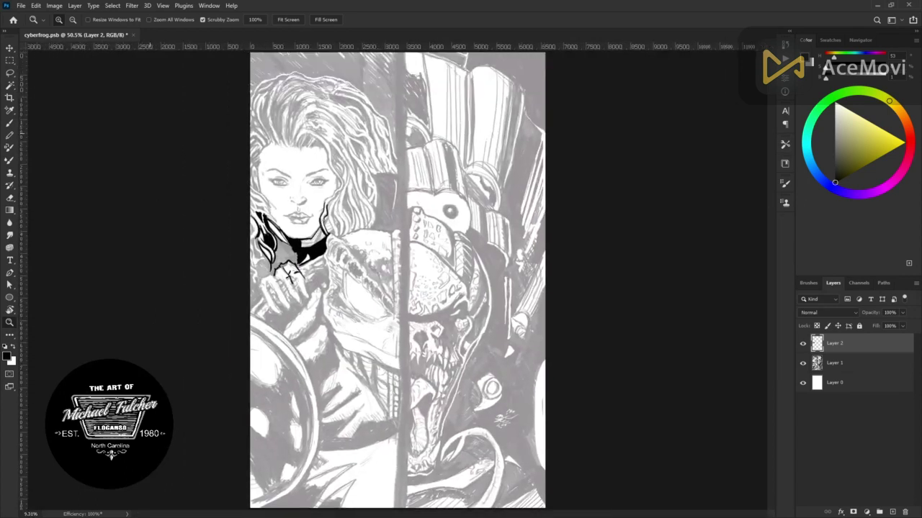
pyautogui.moveTo(249, 281); pyautogui.dragTo(216, 281)
pyautogui.press('b')
pyautogui.moveTo(328, 347); pyautogui.dragTo(325, 365)
pyautogui.moveTo(258, 385)
pyautogui.mouseDown()
pyautogui.moveTo(347, 370)
pyautogui.moveTo(399, 388)
pyautogui.moveTo(363, 425)
pyautogui.mouseUp()
pyautogui.moveTo(306, 412)
pyautogui.mouseDown()
pyautogui.moveTo(346, 400)
pyautogui.moveTo(299, 414)
pyautogui.moveTo(261, 382)
pyautogui.mouseUp()
pyautogui.moveTo(324, 392)
pyautogui.mouseDown()
pyautogui.moveTo(367, 393)
pyautogui.moveTo(321, 371)
pyautogui.moveTo(272, 385)
pyautogui.mouseUp()
pyautogui.moveTo(380, 396)
pyautogui.mouseDown()
pyautogui.moveTo(310, 421)
pyautogui.moveTo(286, 400)
pyautogui.mouseUp()
pyautogui.moveTo(324, 328)
pyautogui.mouseDown()
pyautogui.moveTo(365, 302)
pyautogui.moveTo(326, 331)
pyautogui.mouseUp()
# Ink the nose bridge, nostril shading, left cheek edge and a black-filled ear
pyautogui.moveTo(340, 235); pyautogui.dragTo(336, 283)
pyautogui.moveTo(361, 198); pyautogui.dragTo(351, 215)
pyautogui.moveTo(369, 228); pyautogui.dragTo(389, 220)
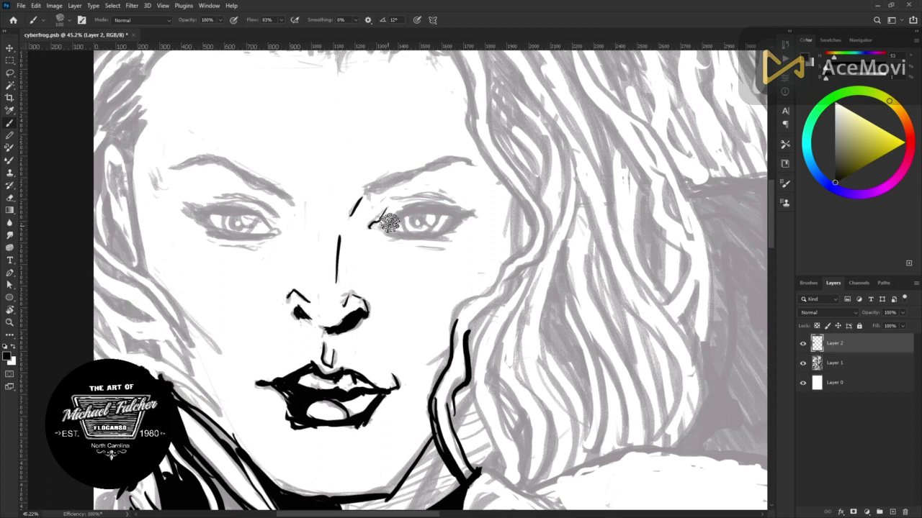
pyautogui.moveTo(95, 240); pyautogui.dragTo(191, 345)
pyautogui.moveTo(134, 263); pyautogui.dragTo(220, 359)
pyautogui.moveTo(105, 128); pyautogui.dragTo(136, 263)
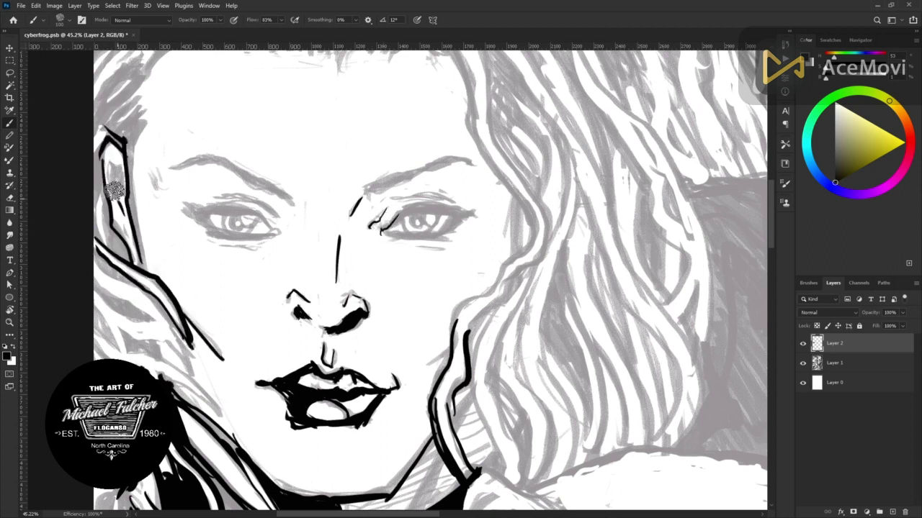
pyautogui.moveTo(108, 155); pyautogui.dragTo(122, 198)
# Ink both eyebrows heavily, plus the upper and lower eyelid lines
pyautogui.moveTo(289, 200)
pyautogui.mouseDown()
pyautogui.moveTo(252, 174)
pyautogui.moveTo(179, 163)
pyautogui.mouseUp()
pyautogui.moveTo(366, 194); pyautogui.dragTo(471, 157)
pyautogui.moveTo(150, 173); pyautogui.dragTo(156, 191)
pyautogui.moveTo(261, 251); pyautogui.dragTo(209, 244)
pyautogui.moveTo(438, 251); pyautogui.dragTo(389, 253)
pyautogui.moveTo(263, 224)
pyautogui.mouseDown()
pyautogui.moveTo(281, 234)
pyautogui.moveTo(218, 205)
pyautogui.moveTo(274, 232)
pyautogui.moveTo(232, 223)
pyautogui.mouseUp()
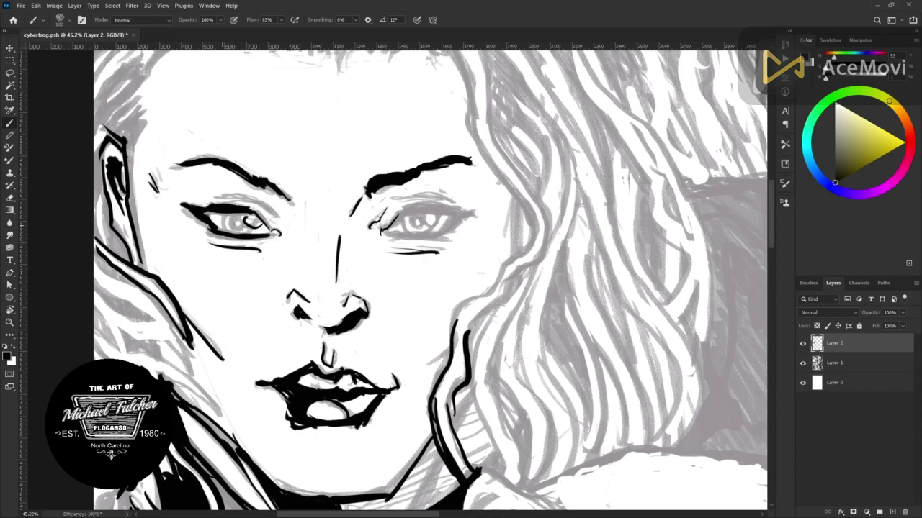
# Ink the lids, irises and pupils of both eyes
pyautogui.scroll(-5, 432, 280)
pyautogui.scroll(6, 432, 281)
pyautogui.moveTo(407, 229)
pyautogui.mouseDown()
pyautogui.moveTo(495, 212)
pyautogui.moveTo(461, 239)
pyautogui.moveTo(468, 232)
pyautogui.mouseUp()
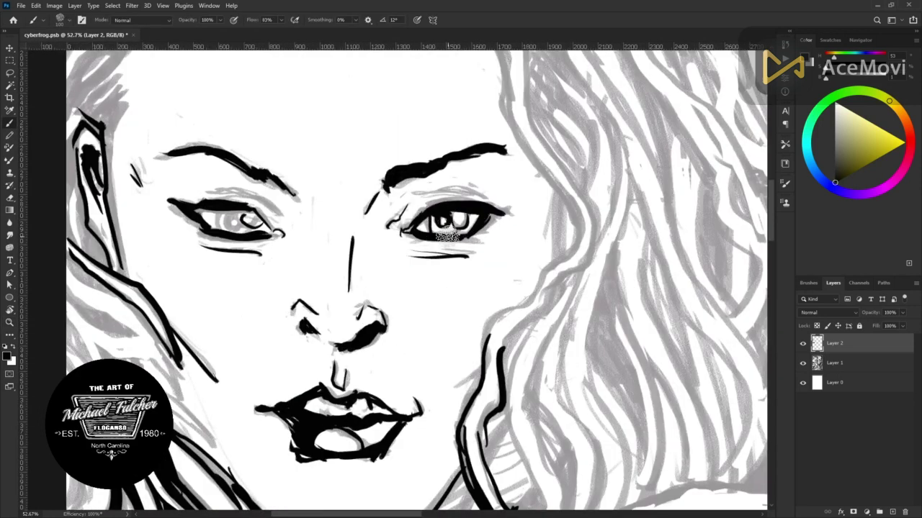
pyautogui.scroll(-1, 126, 285)
pyautogui.moveTo(237, 229)
pyautogui.mouseDown()
pyautogui.moveTo(224, 223)
pyautogui.moveTo(245, 231)
pyautogui.moveTo(243, 293)
pyautogui.mouseUp()
# Outline the hair lock framing the right cheek with thick black curves
pyautogui.moveTo(599, 291); pyautogui.dragTo(526, 378)
pyautogui.moveTo(576, 249)
pyautogui.mouseDown()
pyautogui.moveTo(585, 317)
pyautogui.moveTo(529, 432)
pyautogui.mouseUp()
pyautogui.moveTo(569, 346); pyautogui.dragTo(554, 476)
pyautogui.moveTo(482, 54)
pyautogui.mouseDown()
pyautogui.moveTo(592, 328)
pyautogui.moveTo(615, 194)
pyautogui.mouseUp()
pyautogui.moveTo(562, 124); pyautogui.dragTo(620, 225)
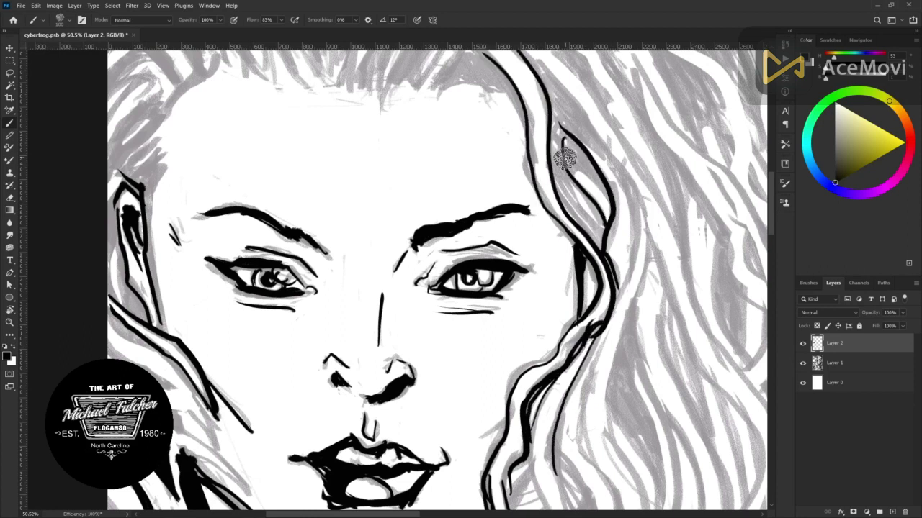
pyautogui.moveTo(560, 143); pyautogui.dragTo(608, 234)
pyautogui.moveTo(566, 169); pyautogui.dragTo(601, 248)
pyautogui.moveTo(599, 339); pyautogui.dragTo(599, 140)
pyautogui.moveTo(548, 101); pyautogui.dragTo(634, 234)
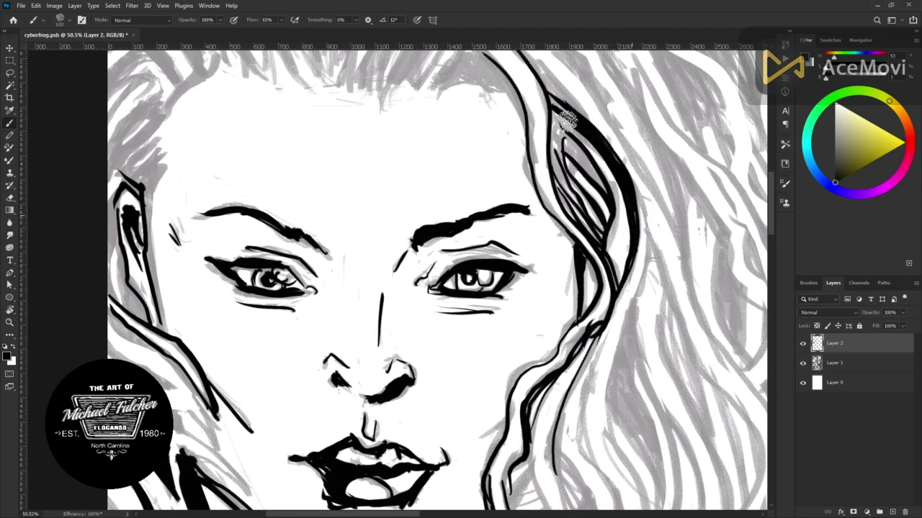
pyautogui.moveTo(598, 138); pyautogui.dragTo(528, 59)
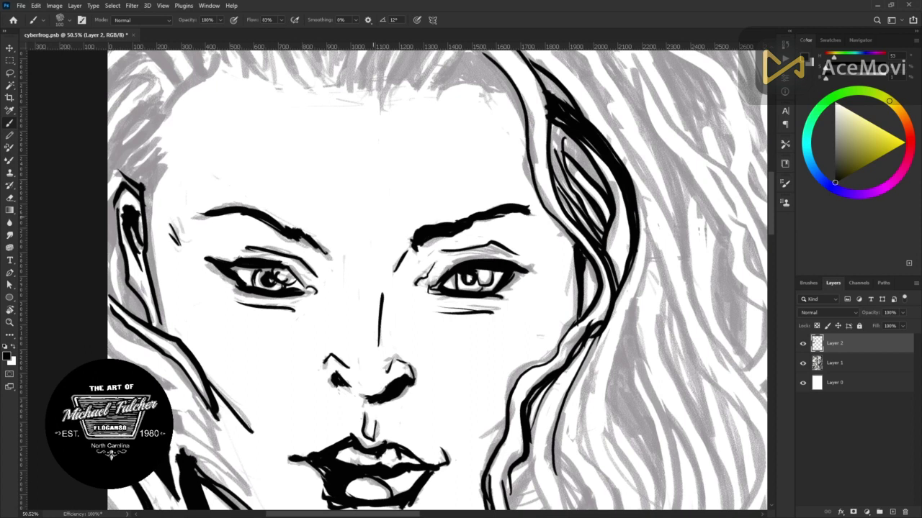
pyautogui.scroll(5, 432, 274)
# Hatch black strands and an outline arc along the forehead hairline
pyautogui.moveTo(420, 193)
pyautogui.mouseDown()
pyautogui.moveTo(385, 258)
pyautogui.moveTo(407, 267)
pyautogui.mouseUp()
pyautogui.moveTo(453, 203)
pyautogui.mouseDown()
pyautogui.moveTo(432, 256)
pyautogui.moveTo(527, 251)
pyautogui.moveTo(587, 403)
pyautogui.mouseUp()
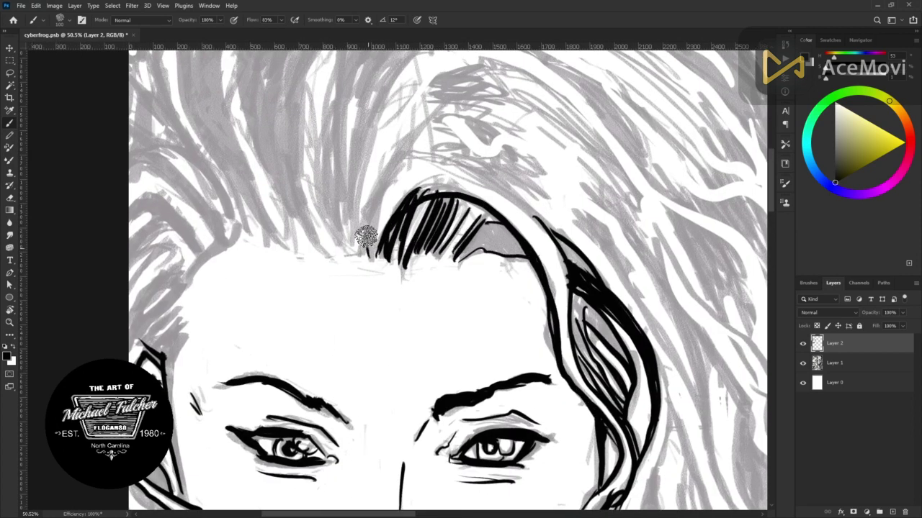
pyautogui.moveTo(367, 255); pyautogui.dragTo(569, 263)
pyautogui.moveTo(612, 352); pyautogui.dragTo(568, 259)
# Ink hair strands rising above the left forehead
pyautogui.moveTo(268, 253); pyautogui.dragTo(226, 103)
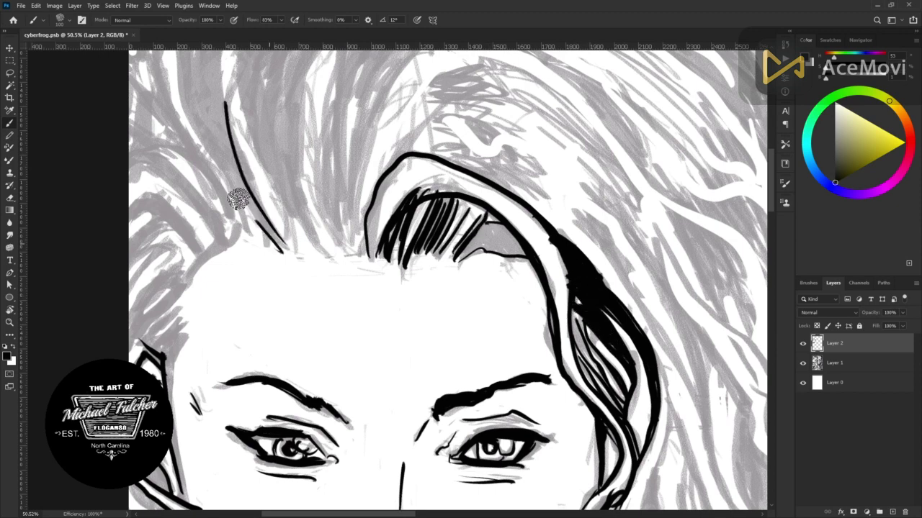
pyautogui.moveTo(261, 234); pyautogui.dragTo(207, 116)
pyautogui.moveTo(291, 252); pyautogui.dragTo(274, 169)
pyautogui.moveTo(327, 255); pyautogui.dragTo(284, 169)
pyautogui.moveTo(328, 216); pyautogui.dragTo(317, 105)
pyautogui.moveTo(351, 248)
pyautogui.mouseDown()
pyautogui.moveTo(334, 88)
pyautogui.moveTo(376, 106)
pyautogui.mouseUp()
pyautogui.moveTo(321, 195)
pyautogui.mouseDown()
pyautogui.moveTo(307, 83)
pyautogui.moveTo(300, 87)
pyautogui.mouseUp()
# Check the whole head, then ink more hair strands at the upper left
pyautogui.press('z')
pyautogui.moveTo(243, 310)
pyautogui.mouseDown()
pyautogui.moveTo(216, 310)
pyautogui.moveTo(266, 310)
pyautogui.mouseUp()
pyautogui.press('b')
pyautogui.moveTo(302, 237)
pyautogui.mouseDown()
pyautogui.moveTo(285, 173)
pyautogui.moveTo(263, 144)
pyautogui.mouseUp()
pyautogui.moveTo(249, 209); pyautogui.dragTo(288, 115)
pyautogui.moveTo(238, 180)
pyautogui.mouseDown()
pyautogui.moveTo(285, 108)
pyautogui.moveTo(238, 216)
pyautogui.mouseUp()
# Ink thick hair strands down the left of the face near the ear
pyautogui.moveTo(288, 220)
pyautogui.mouseDown()
pyautogui.moveTo(263, 183)
pyautogui.moveTo(288, 360)
pyautogui.mouseUp()
pyautogui.moveTo(302, 303); pyautogui.dragTo(306, 421)
pyautogui.moveTo(244, 346); pyautogui.dragTo(278, 396)
pyautogui.moveTo(241, 234); pyautogui.dragTo(238, 378)
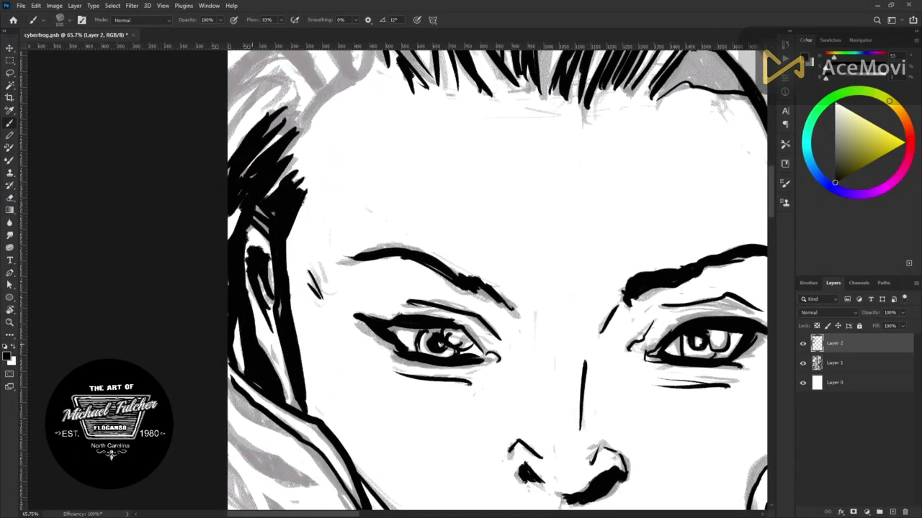
pyautogui.moveTo(259, 336); pyautogui.dragTo(260, 347)
# Erase part of the ear back to white with the Eraser
pyautogui.press('e')
pyautogui.moveTo(245, 230)
pyautogui.mouseDown()
pyautogui.moveTo(253, 302)
pyautogui.moveTo(277, 266)
pyautogui.mouseUp()
pyautogui.press('b')
pyautogui.moveTo(280, 298); pyautogui.dragTo(280, 317)
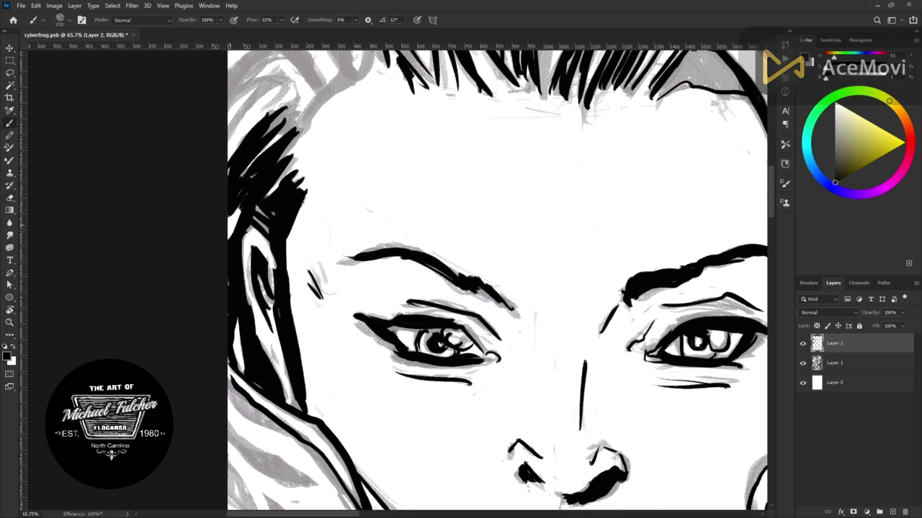
# Paint bold hair strokes over the ear area
pyautogui.hotkey('ctrl', '0')
pyautogui.moveTo(209, 180); pyautogui.dragTo(269, 240)
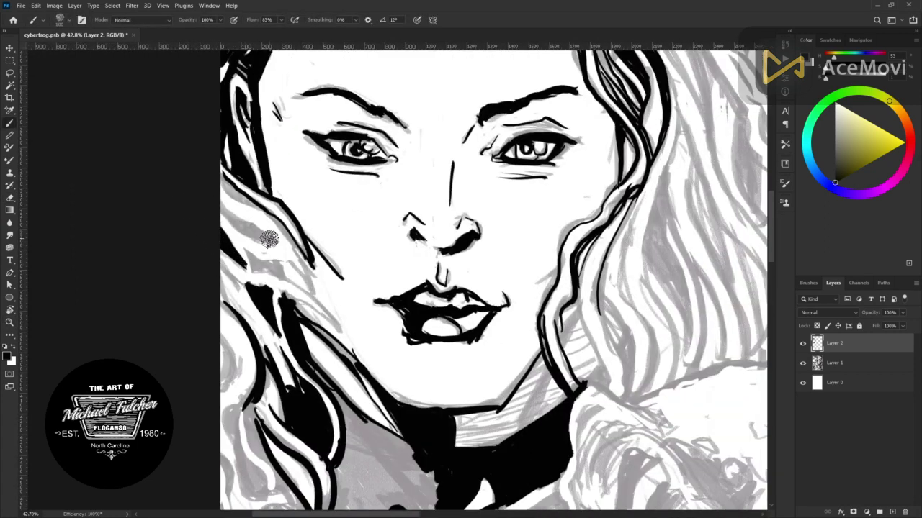
pyautogui.moveTo(224, 189); pyautogui.dragTo(316, 280)
pyautogui.moveTo(238, 244); pyautogui.dragTo(324, 299)
pyautogui.moveTo(280, 268); pyautogui.dragTo(342, 333)
pyautogui.moveTo(223, 259); pyautogui.dragTo(255, 297)
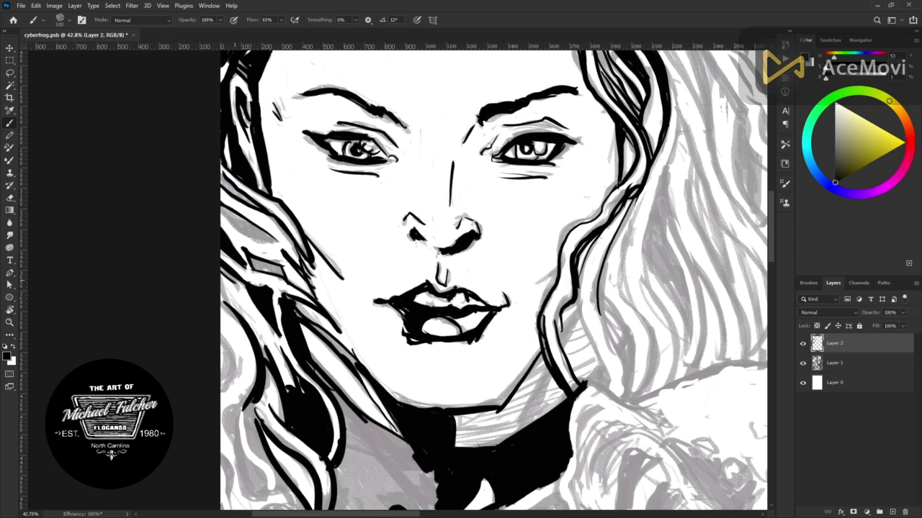
# Zoom in on the woman's hand and outline its fingers
pyautogui.press('z')
pyautogui.moveTo(235, 249); pyautogui.dragTo(201, 217)
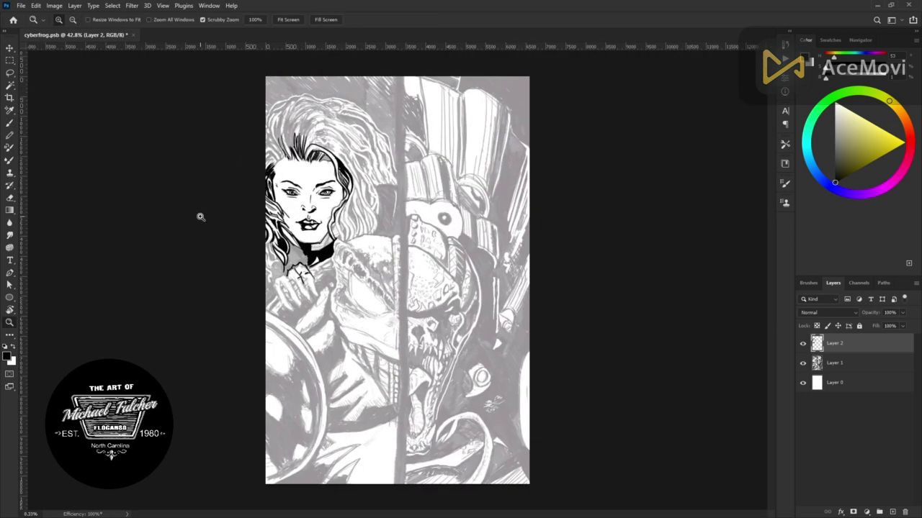
pyautogui.moveTo(249, 272); pyautogui.dragTo(302, 273)
pyautogui.press('b')
pyautogui.moveTo(407, 327); pyautogui.dragTo(497, 428)
pyautogui.moveTo(447, 302); pyautogui.dragTo(504, 374)
pyautogui.moveTo(511, 321); pyautogui.dragTo(532, 407)
pyautogui.moveTo(504, 360); pyautogui.dragTo(531, 403)
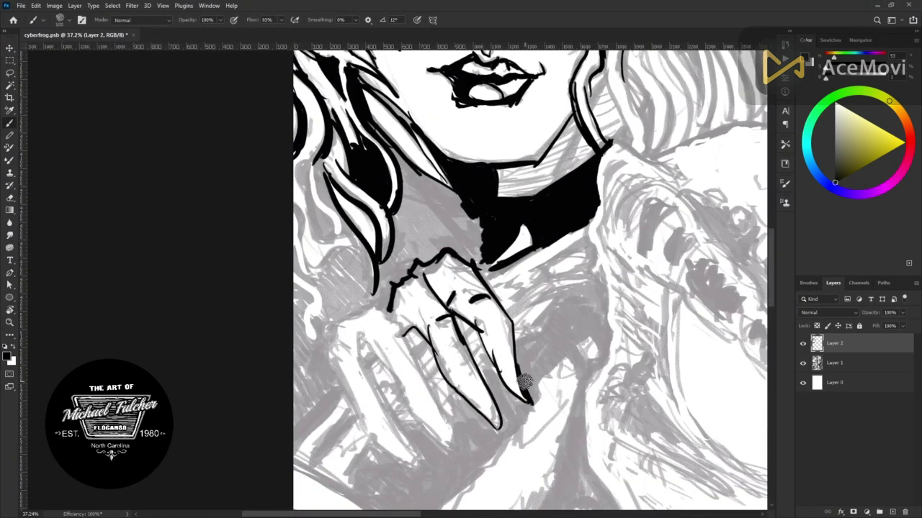
# Outline the hand's left side and remaining fingers, with parallel lines below
pyautogui.moveTo(346, 392); pyautogui.dragTo(295, 432)
pyautogui.moveTo(353, 418); pyautogui.dragTo(322, 465)
pyautogui.moveTo(375, 310)
pyautogui.mouseDown()
pyautogui.moveTo(342, 382)
pyautogui.moveTo(450, 436)
pyautogui.mouseUp()
pyautogui.moveTo(360, 327); pyautogui.dragTo(414, 400)
pyautogui.moveTo(363, 350); pyautogui.dragTo(356, 409)
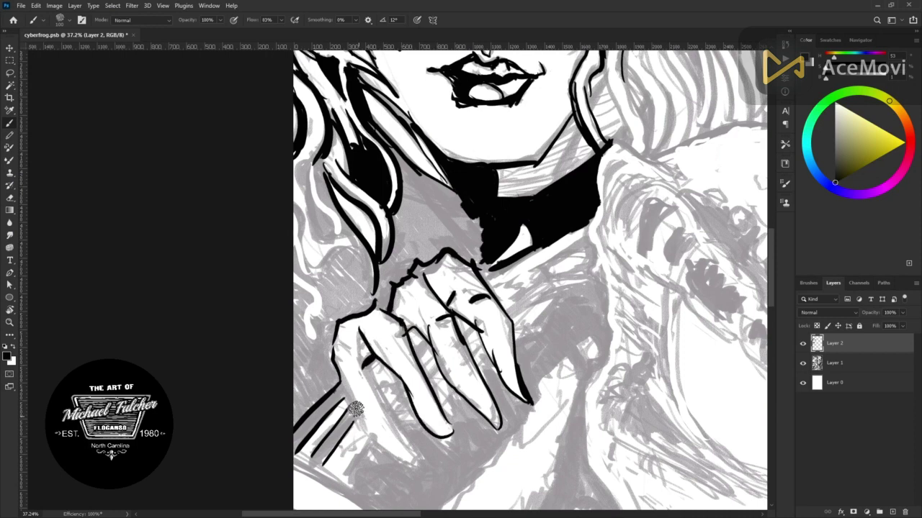
pyautogui.moveTo(363, 367); pyautogui.dragTo(417, 464)
# Ink the cuff, sleeve wrinkle lines and a dark strand in the left hair
pyautogui.moveTo(482, 277)
pyautogui.mouseDown()
pyautogui.moveTo(540, 252)
pyautogui.moveTo(496, 258)
pyautogui.mouseUp()
pyautogui.moveTo(547, 274)
pyautogui.mouseDown()
pyautogui.moveTo(595, 250)
pyautogui.moveTo(587, 377)
pyautogui.mouseUp()
pyautogui.moveTo(518, 331); pyautogui.dragTo(533, 299)
pyautogui.moveTo(587, 279); pyautogui.dragTo(551, 288)
pyautogui.moveTo(550, 295)
pyautogui.mouseDown()
pyautogui.moveTo(517, 305)
pyautogui.moveTo(548, 275)
pyautogui.mouseUp()
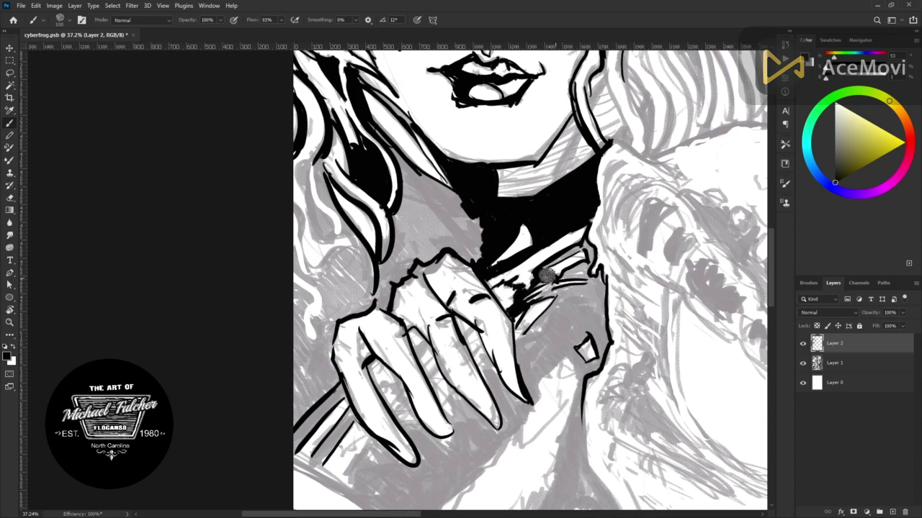
pyautogui.scroll(-5, 580, 267)
pyautogui.scroll(5, 547, 273)
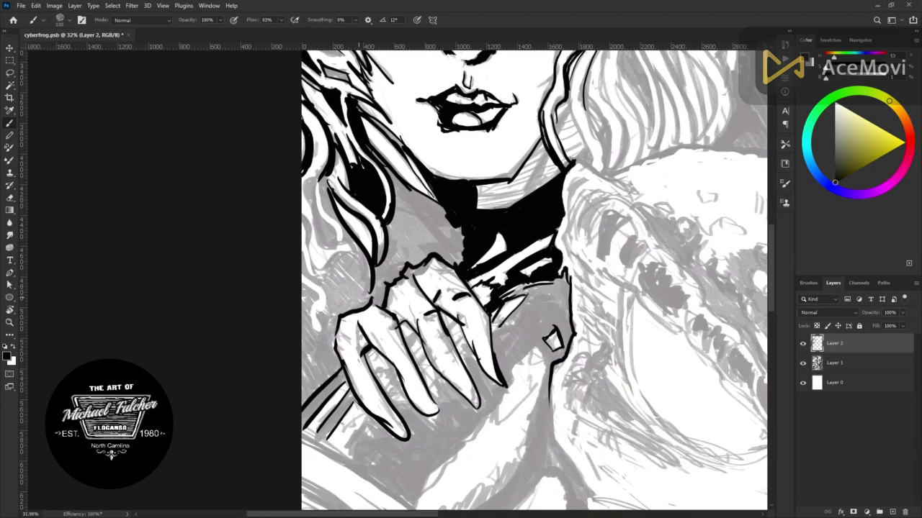
pyautogui.moveTo(318, 180)
pyautogui.mouseDown()
pyautogui.moveTo(343, 244)
pyautogui.moveTo(315, 209)
pyautogui.mouseUp()
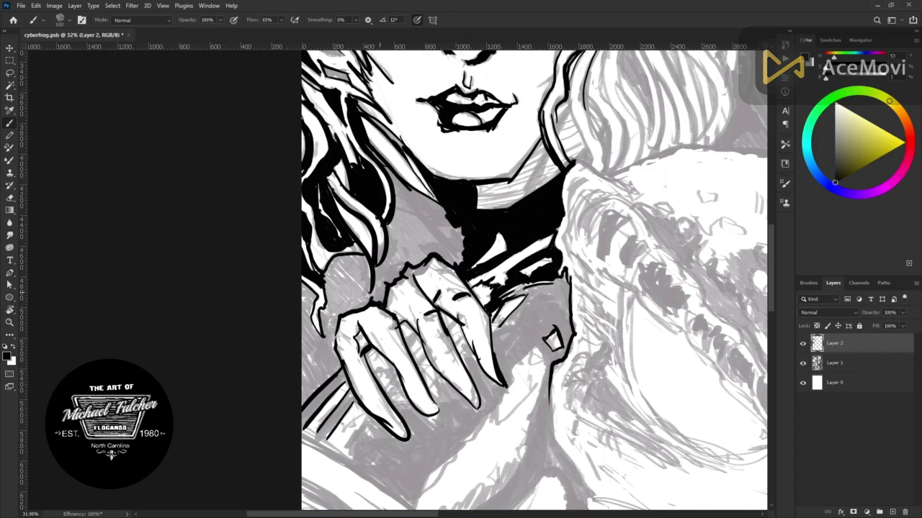
# Fill the collar triangle and the area left of the hand with solid black
pyautogui.moveTo(404, 205)
pyautogui.mouseDown()
pyautogui.moveTo(432, 231)
pyautogui.moveTo(469, 242)
pyautogui.moveTo(415, 233)
pyautogui.mouseUp()
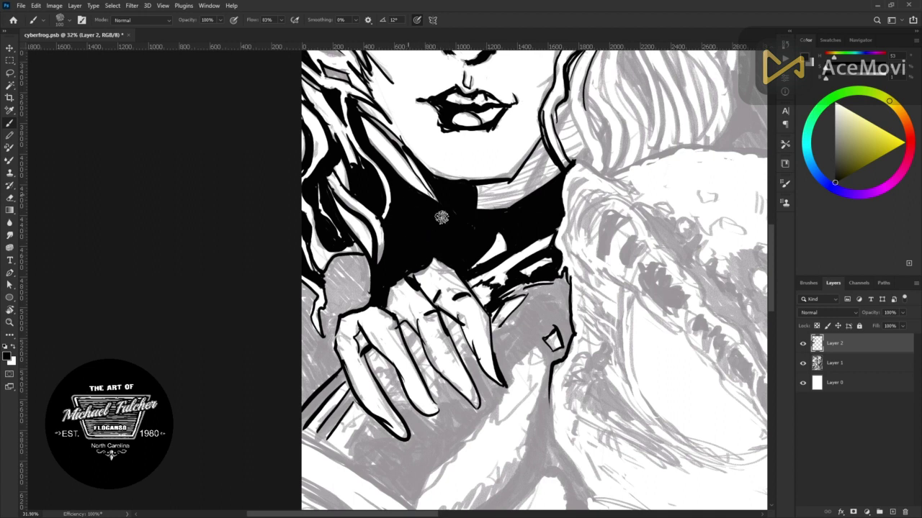
pyautogui.moveTo(369, 285)
pyautogui.mouseDown()
pyautogui.moveTo(324, 317)
pyautogui.moveTo(345, 266)
pyautogui.moveTo(321, 278)
pyautogui.moveTo(316, 385)
pyautogui.mouseUp()
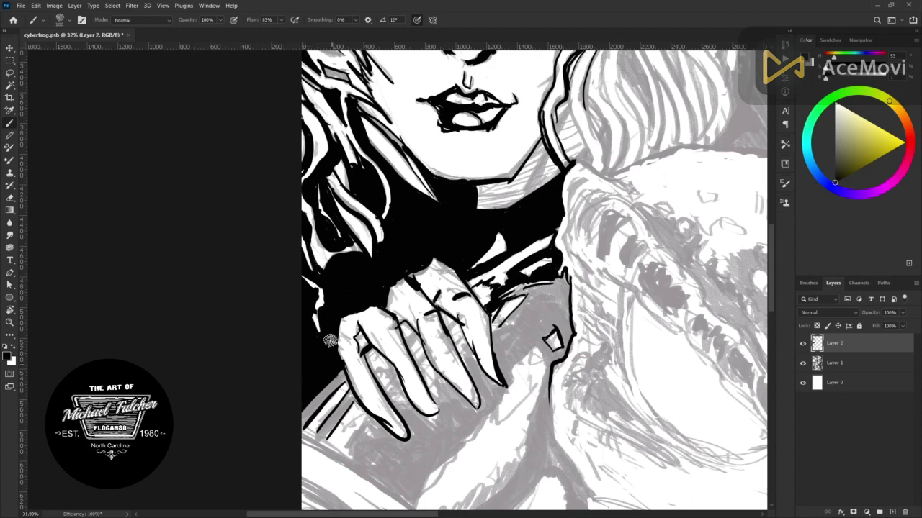
pyautogui.moveTo(391, 384); pyautogui.dragTo(434, 423)
# Ink hair strands right of the woman's face and a line along the sleeve edge
pyautogui.hotkey('ctrl', '0')
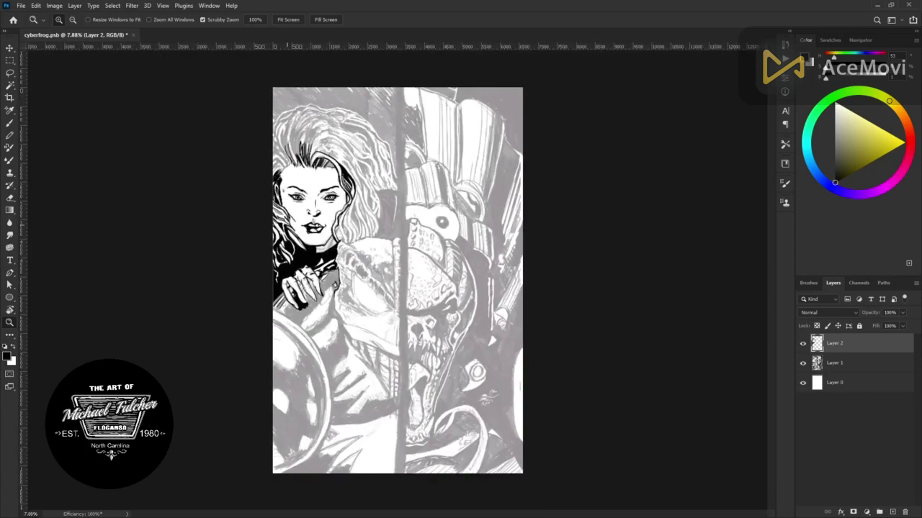
pyautogui.scroll(5, 310, 144)
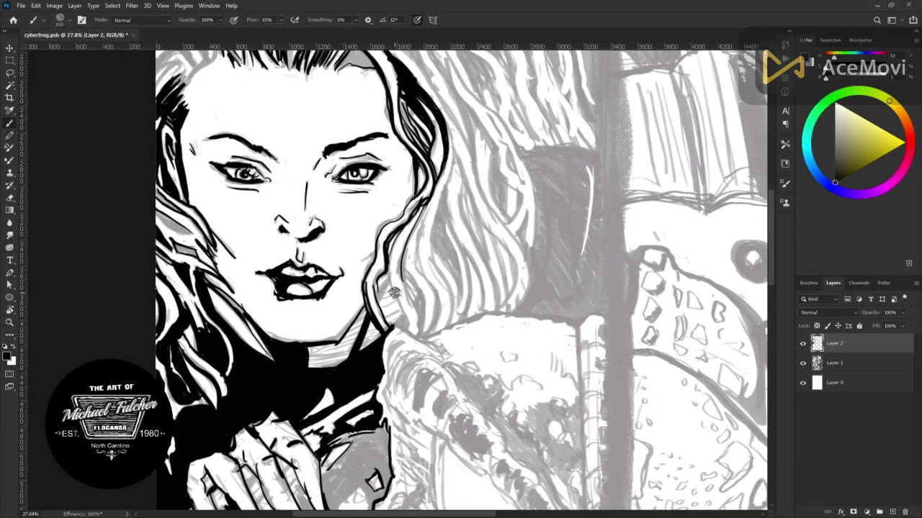
pyautogui.moveTo(381, 295); pyautogui.dragTo(404, 328)
pyautogui.moveTo(406, 227); pyautogui.dragTo(415, 310)
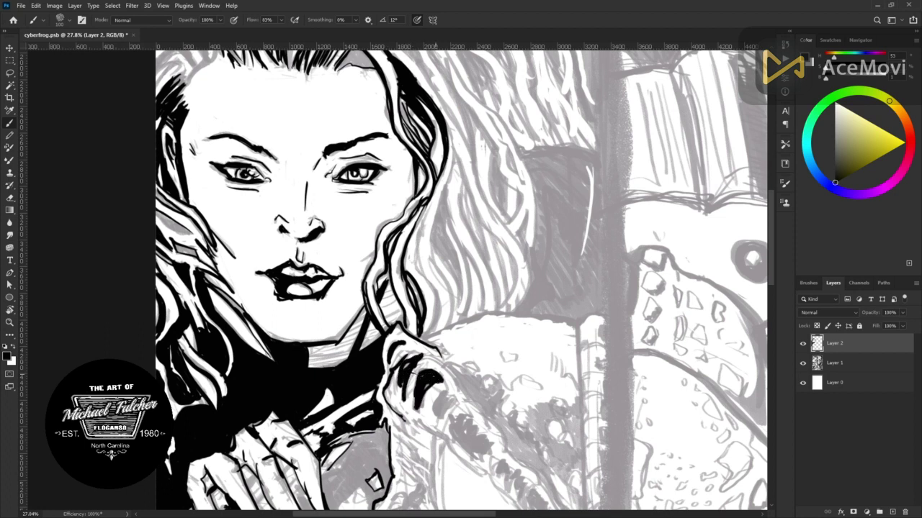
pyautogui.moveTo(431, 355); pyautogui.dragTo(539, 478)
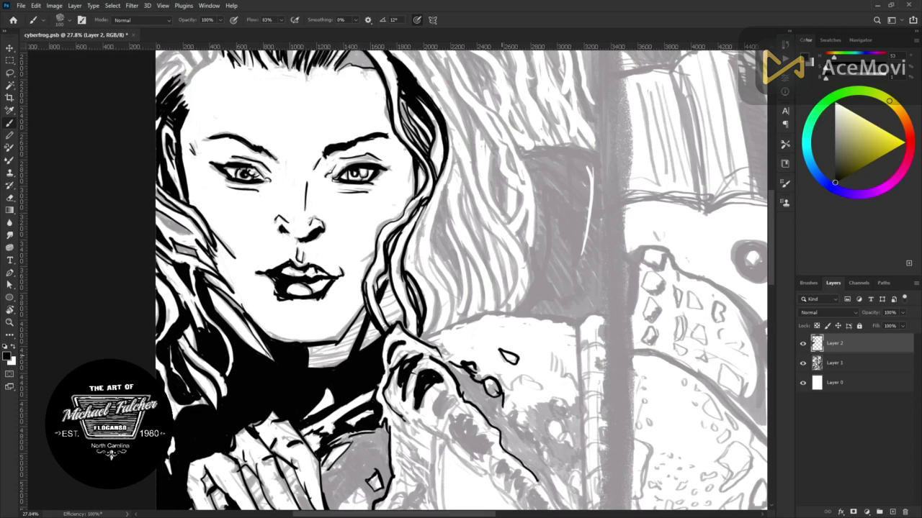
# Zoom onto the hand and snout and ink a thick black edge along the arm
pyautogui.press('z')
pyautogui.moveTo(403, 288); pyautogui.dragTo(310, 288)
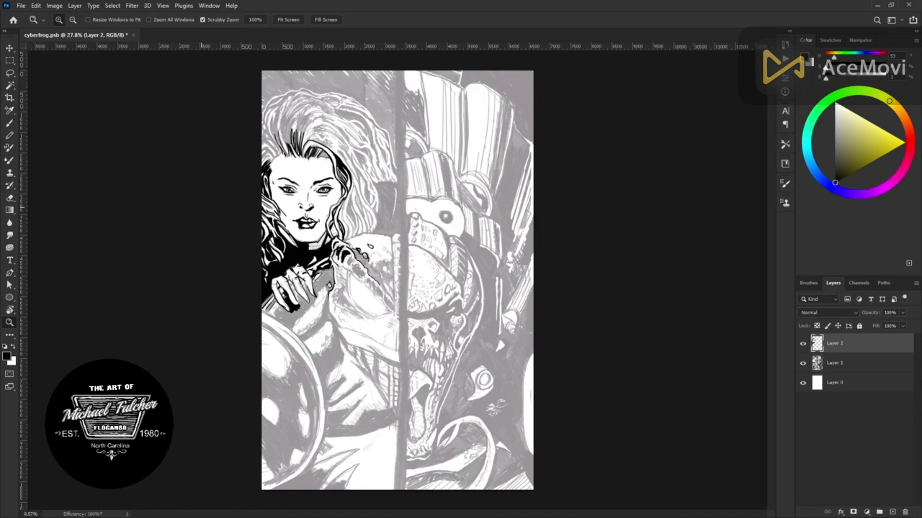
pyautogui.moveTo(360, 252); pyautogui.dragTo(461, 252)
pyautogui.press('b')
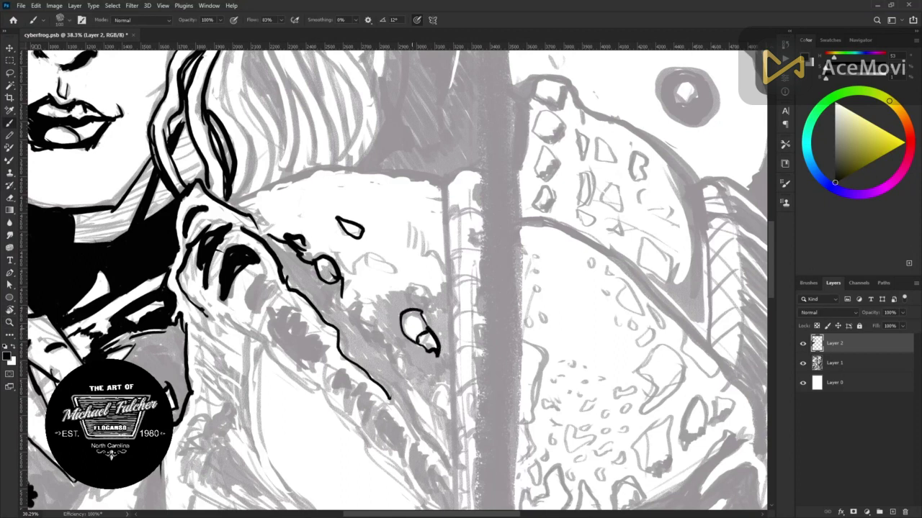
pyautogui.moveTo(268, 308)
pyautogui.mouseDown()
pyautogui.moveTo(253, 281)
pyautogui.moveTo(283, 303)
pyautogui.moveTo(320, 371)
pyautogui.moveTo(369, 418)
pyautogui.moveTo(452, 472)
pyautogui.mouseUp()
# Fill the creature's jaw solid black, with strokes below it and under the mouth
pyautogui.moveTo(436, 381); pyautogui.dragTo(447, 432)
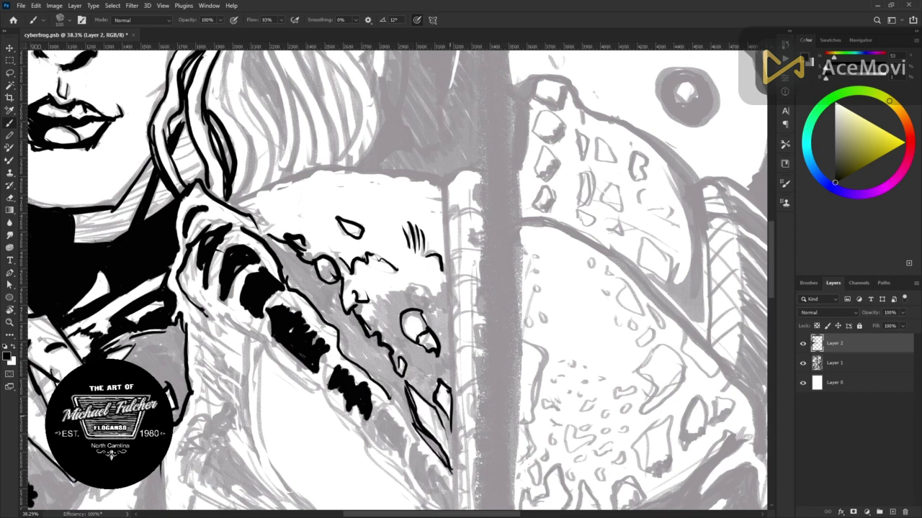
pyautogui.moveTo(376, 303); pyautogui.dragTo(431, 295)
pyautogui.moveTo(292, 258)
pyautogui.mouseDown()
pyautogui.moveTo(291, 278)
pyautogui.moveTo(331, 275)
pyautogui.moveTo(321, 306)
pyautogui.moveTo(378, 356)
pyautogui.moveTo(337, 312)
pyautogui.mouseUp()
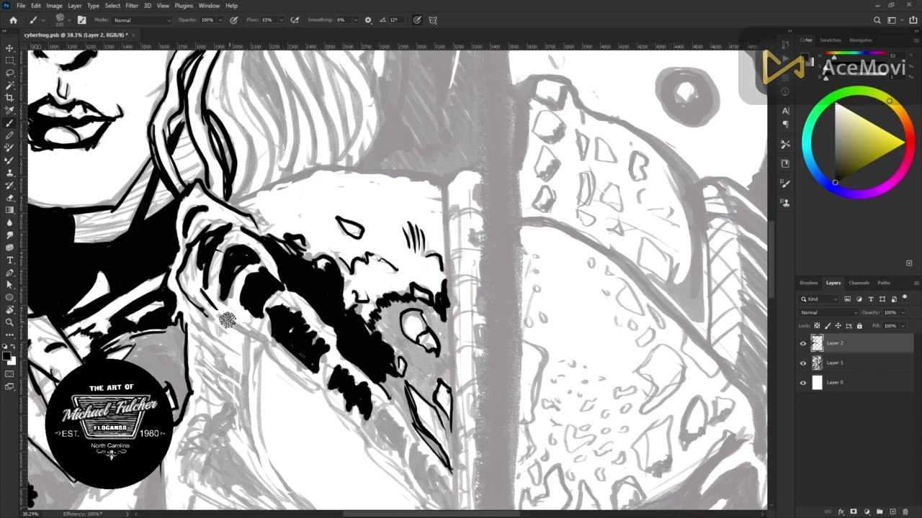
# Outline the arm's lower edge and ink vertical contour lines below it
pyautogui.moveTo(223, 318); pyautogui.dragTo(421, 498)
pyautogui.moveTo(403, 461)
pyautogui.mouseDown()
pyautogui.moveTo(378, 418)
pyautogui.moveTo(448, 504)
pyautogui.moveTo(381, 379)
pyautogui.mouseUp()
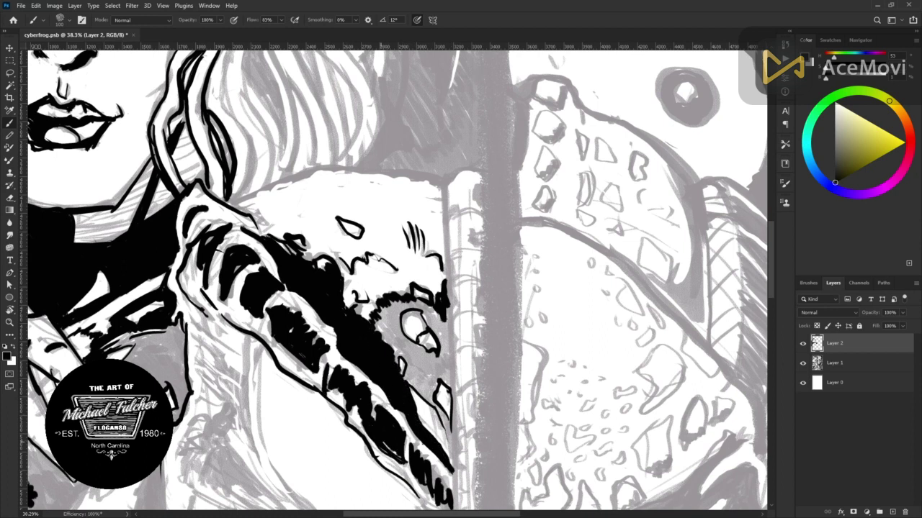
pyautogui.moveTo(215, 351); pyautogui.dragTo(238, 378)
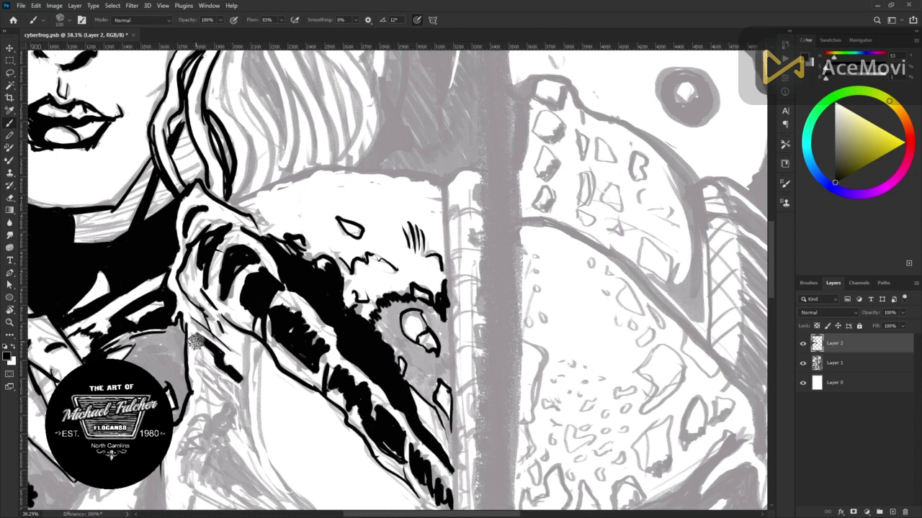
pyautogui.moveTo(246, 340); pyautogui.dragTo(252, 468)
pyautogui.moveTo(261, 343); pyautogui.dragTo(275, 476)
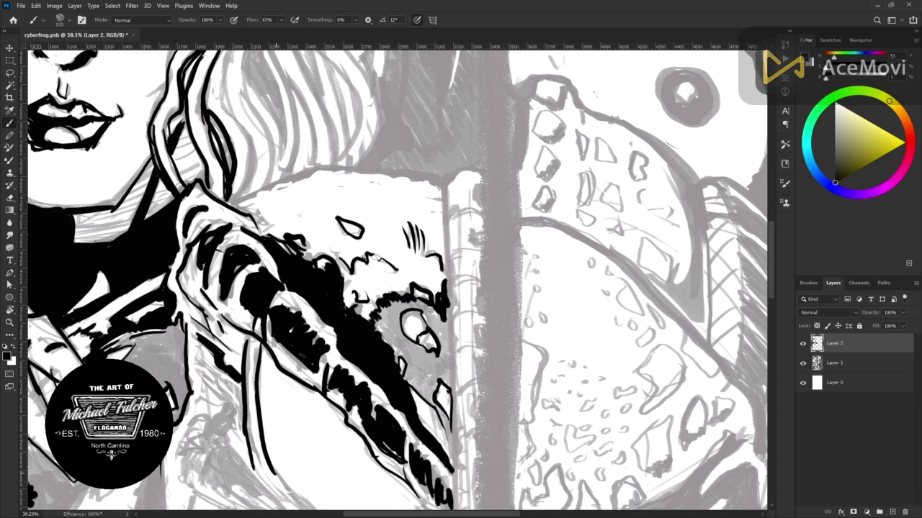
# Ink ridged hooks and a long line down the spiny column
pyautogui.moveTo(470, 186); pyautogui.dragTo(478, 210)
pyautogui.moveTo(461, 245); pyautogui.dragTo(484, 261)
pyautogui.moveTo(455, 310); pyautogui.dragTo(482, 330)
pyautogui.moveTo(461, 381); pyautogui.dragTo(484, 393)
pyautogui.moveTo(470, 356)
pyautogui.mouseDown()
pyautogui.moveTo(461, 432)
pyautogui.moveTo(438, 170)
pyautogui.moveTo(491, 174)
pyautogui.mouseUp()
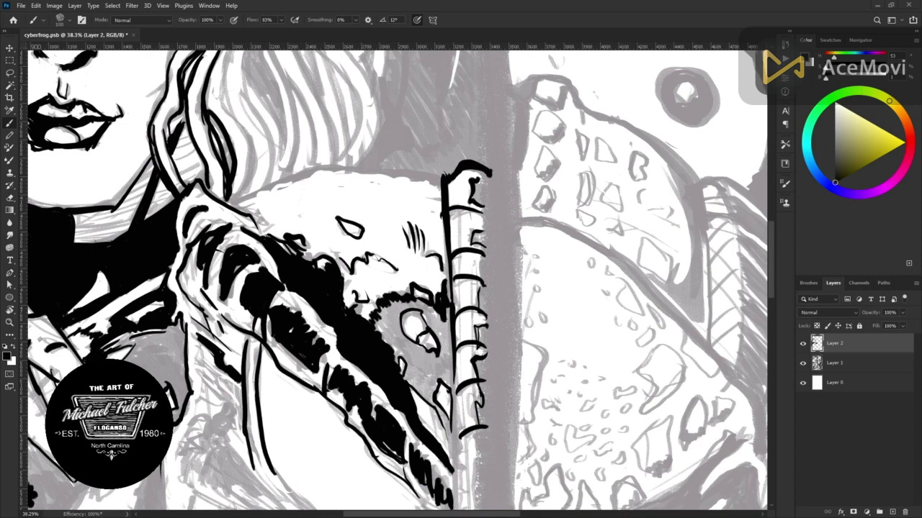
# Ink the jaw's lower outline and hatch the shadow beneath it
pyautogui.scroll(3, 403, 288)
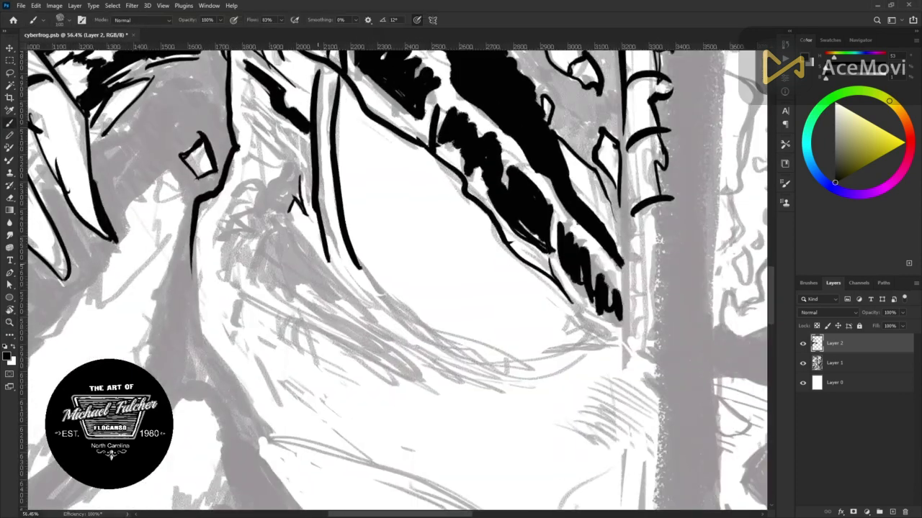
pyautogui.moveTo(296, 210); pyautogui.dragTo(455, 357)
pyautogui.moveTo(408, 317)
pyautogui.mouseDown()
pyautogui.moveTo(618, 333)
pyautogui.moveTo(465, 361)
pyautogui.mouseUp()
pyautogui.moveTo(343, 310); pyautogui.dragTo(497, 386)
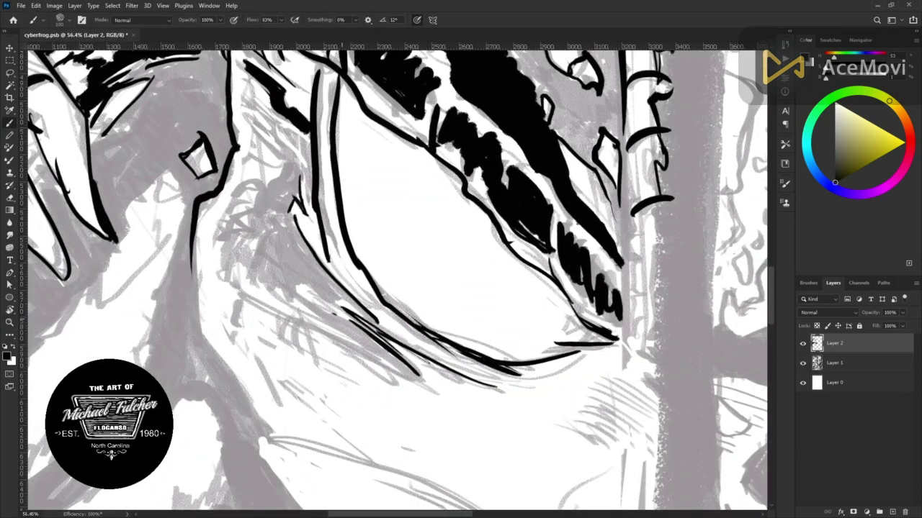
pyautogui.moveTo(418, 382); pyautogui.dragTo(324, 317)
pyautogui.moveTo(237, 267); pyautogui.dragTo(403, 386)
pyautogui.moveTo(288, 248); pyautogui.dragTo(344, 306)
# Add a contour and zigzag hatching under the jaw, and fill its left side black
pyautogui.moveTo(234, 262); pyautogui.dragTo(222, 281)
pyautogui.moveTo(240, 204)
pyautogui.mouseDown()
pyautogui.moveTo(229, 231)
pyautogui.moveTo(277, 160)
pyautogui.moveTo(245, 93)
pyautogui.moveTo(290, 130)
pyautogui.moveTo(284, 184)
pyautogui.mouseUp()
pyautogui.moveTo(263, 151); pyautogui.dragTo(303, 245)
pyautogui.moveTo(288, 194)
pyautogui.mouseDown()
pyautogui.moveTo(258, 262)
pyautogui.moveTo(252, 230)
pyautogui.moveTo(229, 259)
pyautogui.mouseUp()
# Fill the area beside the hand black, with hatching and a curved contour below it
pyautogui.press('z')
pyautogui.moveTo(310, 295); pyautogui.dragTo(286, 293)
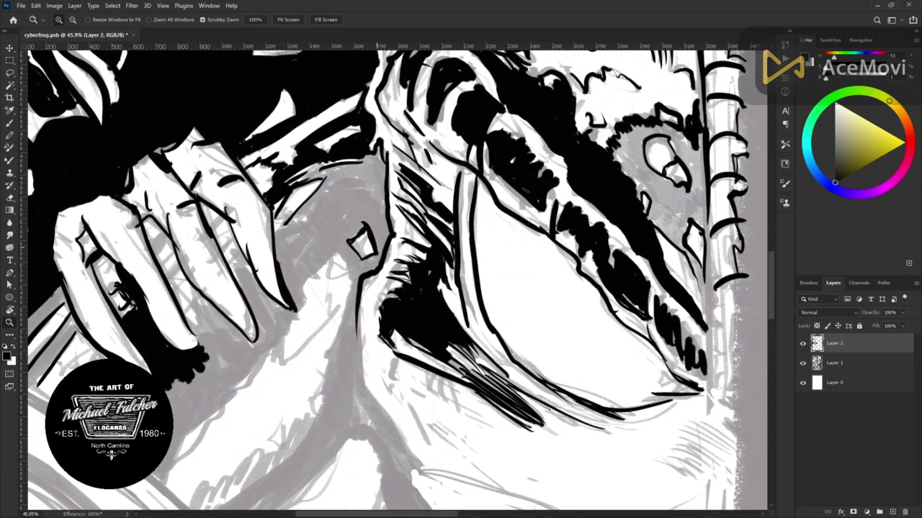
pyautogui.press('b')
pyautogui.moveTo(368, 280)
pyautogui.mouseDown()
pyautogui.moveTo(379, 174)
pyautogui.moveTo(332, 245)
pyautogui.moveTo(302, 216)
pyautogui.moveTo(324, 187)
pyautogui.moveTo(292, 185)
pyautogui.moveTo(284, 162)
pyautogui.moveTo(282, 216)
pyautogui.moveTo(310, 288)
pyautogui.mouseUp()
pyautogui.moveTo(353, 252)
pyautogui.mouseDown()
pyautogui.moveTo(294, 441)
pyautogui.moveTo(216, 497)
pyautogui.mouseUp()
pyautogui.moveTo(230, 432); pyautogui.dragTo(206, 513)
pyautogui.moveTo(309, 295); pyautogui.dragTo(164, 484)
# Add black fill by the hand and neck and ink the long neck contour
pyautogui.moveTo(295, 324)
pyautogui.mouseDown()
pyautogui.moveTo(302, 267)
pyautogui.moveTo(284, 229)
pyautogui.mouseUp()
pyautogui.moveTo(346, 209)
pyautogui.mouseDown()
pyautogui.moveTo(356, 288)
pyautogui.moveTo(418, 497)
pyautogui.mouseUp()
pyautogui.moveTo(346, 432); pyautogui.dragTo(385, 493)
pyautogui.moveTo(295, 489)
pyautogui.mouseDown()
pyautogui.moveTo(340, 440)
pyautogui.moveTo(352, 324)
pyautogui.moveTo(378, 439)
pyautogui.moveTo(349, 443)
pyautogui.mouseUp()
pyautogui.moveTo(356, 382)
pyautogui.mouseDown()
pyautogui.moveTo(351, 313)
pyautogui.moveTo(360, 382)
pyautogui.mouseUp()
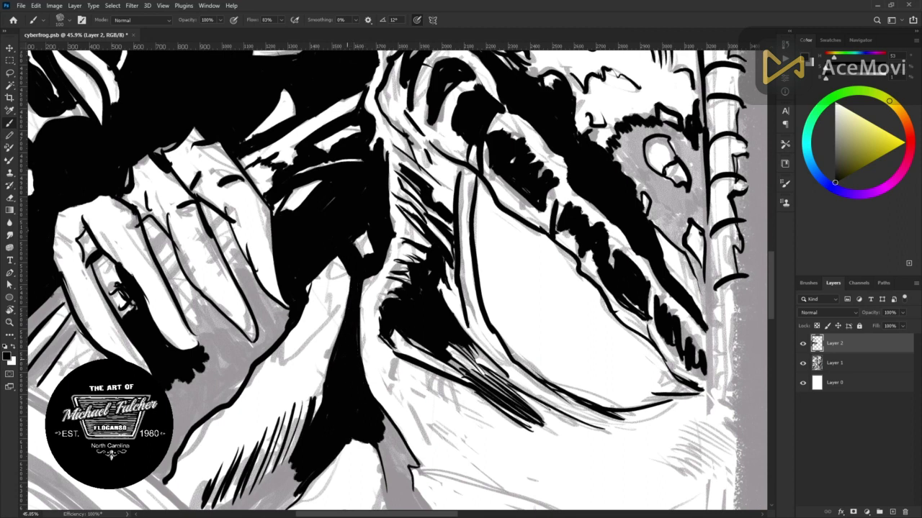
# Ink contours on the lower hand and the finger shapes
pyautogui.moveTo(504, 360); pyautogui.dragTo(288, 144)
pyautogui.moveTo(353, 234)
pyautogui.mouseDown()
pyautogui.moveTo(303, 309)
pyautogui.moveTo(291, 400)
pyautogui.mouseUp()
pyautogui.moveTo(252, 414); pyautogui.dragTo(349, 504)
pyautogui.moveTo(314, 432); pyautogui.dragTo(356, 497)
pyautogui.moveTo(432, 360); pyautogui.dragTo(432, 144)
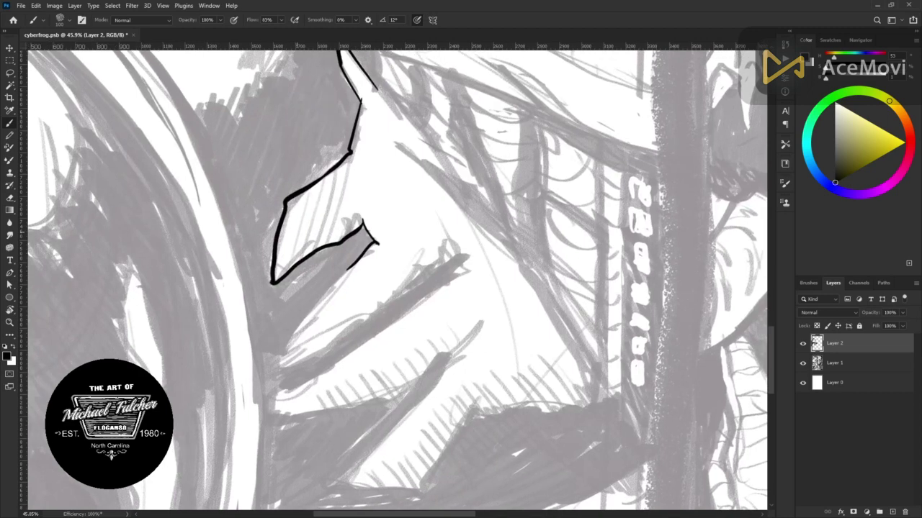
pyautogui.moveTo(272, 373); pyautogui.dragTo(452, 245)
pyautogui.moveTo(465, 273); pyautogui.dragTo(267, 396)
# Ink the lower hand outline and the long diagonal edge line
pyautogui.moveTo(450, 344); pyautogui.dragTo(331, 497)
pyautogui.moveTo(475, 403); pyautogui.dragTo(605, 407)
pyautogui.moveTo(396, 140); pyautogui.dragTo(518, 252)
pyautogui.moveTo(371, 72); pyautogui.dragTo(615, 421)
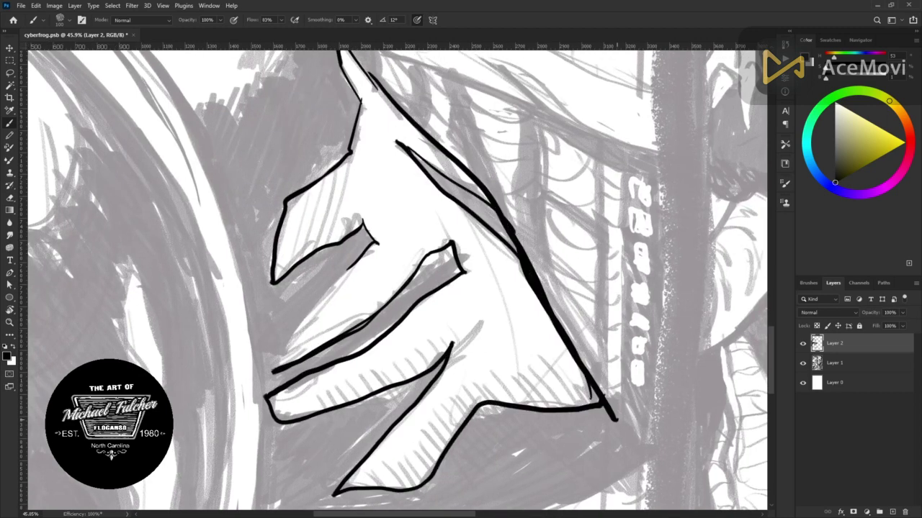
pyautogui.press('z')
pyautogui.moveTo(432, 288); pyautogui.dragTo(324, 288)
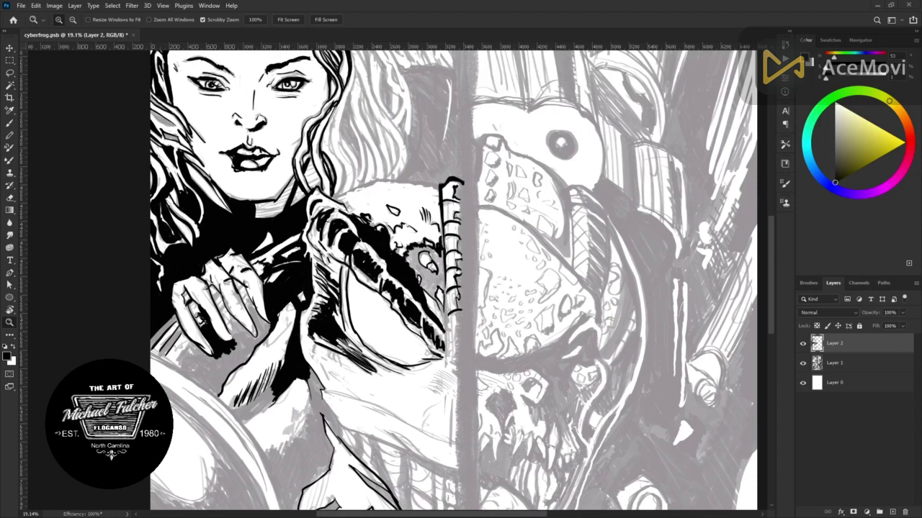
# Zoom onto the woman's face and tidy her left eye with the Eraser
pyautogui.moveTo(349, 276); pyautogui.dragTo(212, 199)
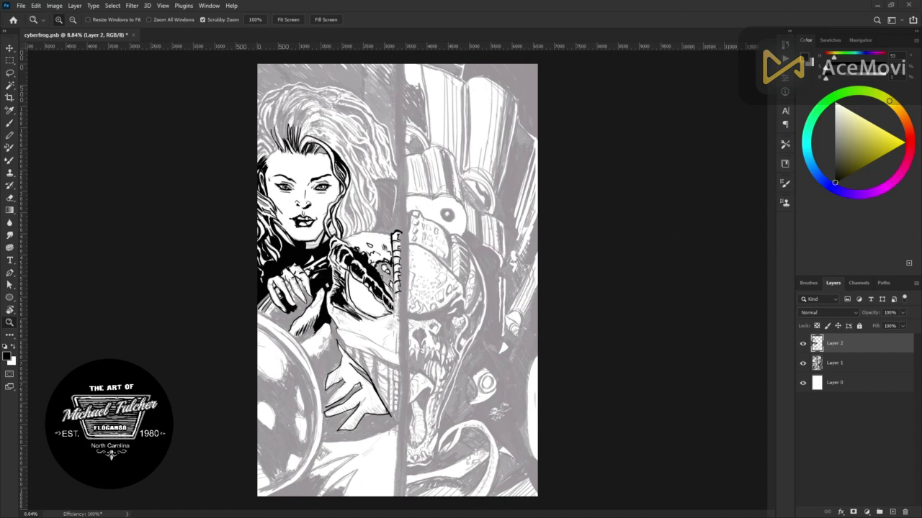
pyautogui.moveTo(305, 222); pyautogui.dragTo(360, 222)
pyautogui.press('e')
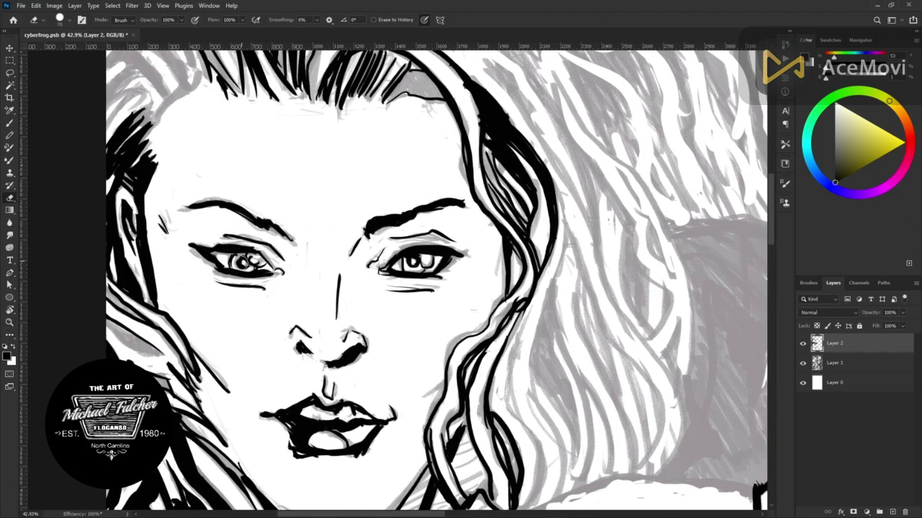
pyautogui.press('b')
pyautogui.scroll(3, 241, 261)
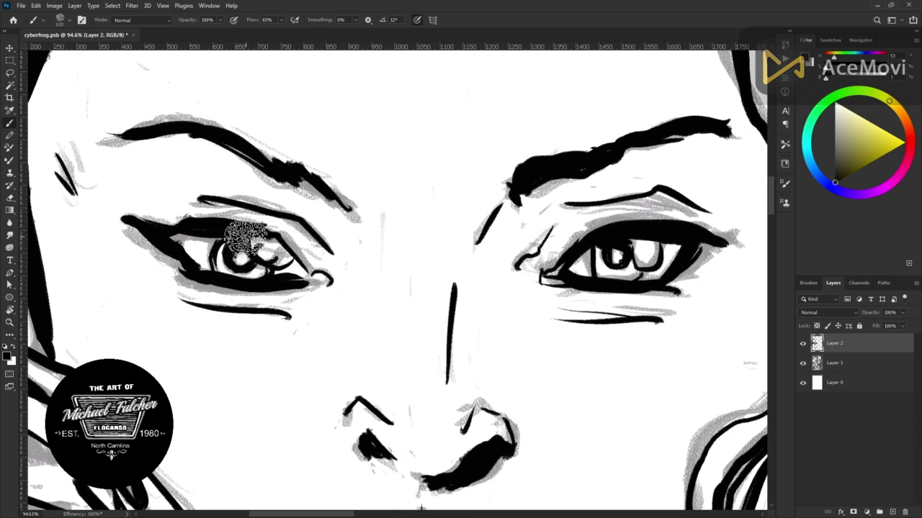
pyautogui.press('e')
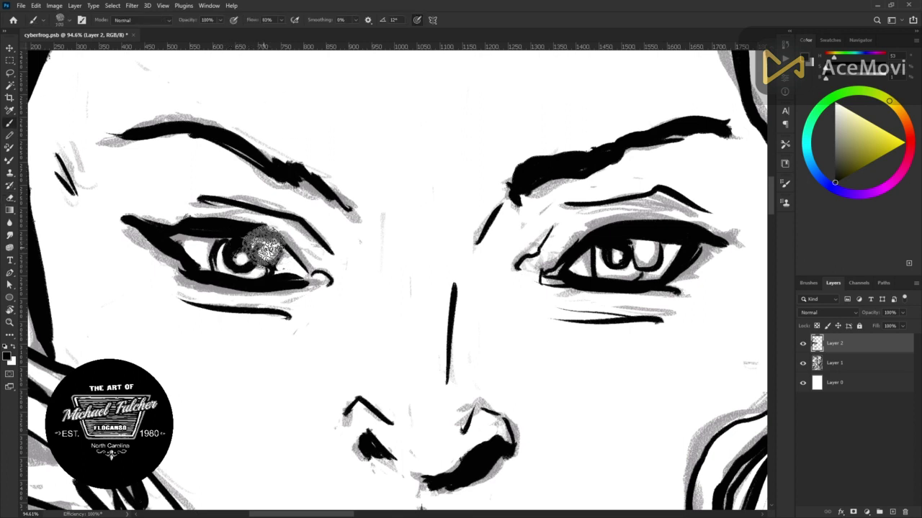
# Ink hair strands at the left edge, around the ear and along the left hairline
pyautogui.press('z')
pyautogui.hotkey('ctrl', '0')
pyautogui.keyDown('alt'); pyautogui.scroll(-2, 117, 96); pyautogui.keyUp('alt')
pyautogui.keyDown('alt'); pyautogui.scroll(4, 200, 333); pyautogui.keyUp('alt')
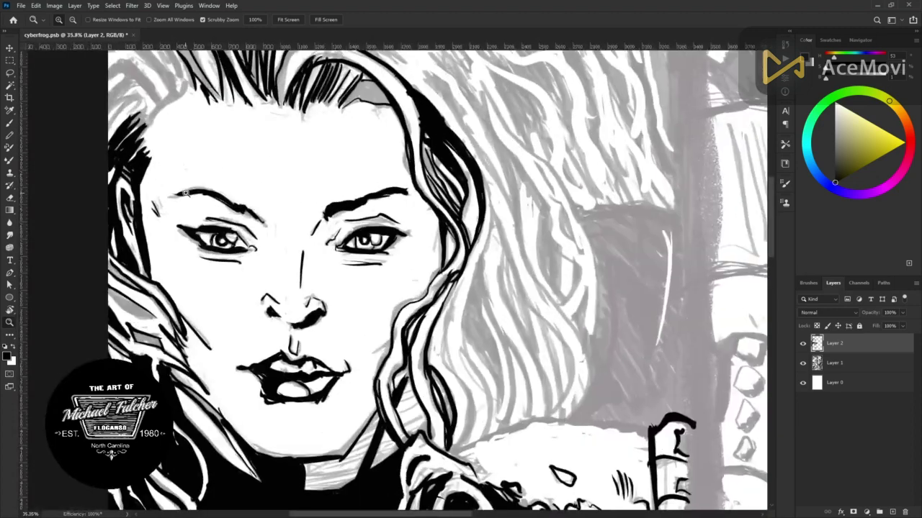
pyautogui.keyDown('alt'); pyautogui.scroll(2, 200, 332); pyautogui.keyUp('alt')
pyautogui.press('b')
pyautogui.moveTo(274, 288); pyautogui.dragTo(227, 335)
pyautogui.moveTo(224, 249); pyautogui.dragTo(288, 302)
pyautogui.moveTo(268, 102)
pyautogui.mouseDown()
pyautogui.moveTo(229, 194)
pyautogui.moveTo(225, 241)
pyautogui.moveTo(285, 288)
pyautogui.moveTo(255, 223)
pyautogui.moveTo(270, 118)
pyautogui.mouseUp()
pyautogui.moveTo(291, 219)
pyautogui.mouseDown()
pyautogui.moveTo(313, 94)
pyautogui.moveTo(339, 62)
pyautogui.moveTo(338, 288)
pyautogui.mouseUp()
# Draw a long curved strand, fill between hair lines black, and add strands toward the top-left
pyautogui.moveTo(331, 302); pyautogui.dragTo(281, 202)
pyautogui.moveTo(270, 255); pyautogui.dragTo(281, 180)
pyautogui.moveTo(295, 230)
pyautogui.mouseDown()
pyautogui.moveTo(281, 122)
pyautogui.moveTo(278, 200)
pyautogui.moveTo(285, 173)
pyautogui.mouseUp()
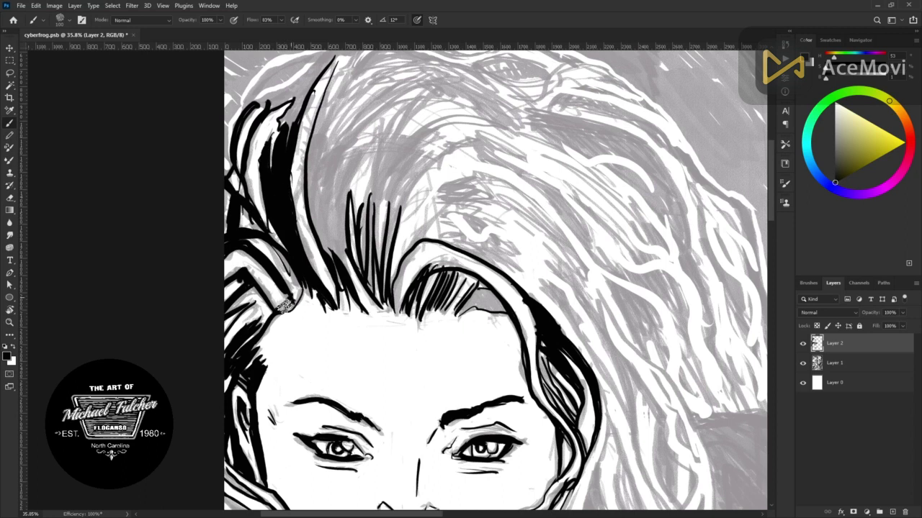
pyautogui.moveTo(285, 305); pyautogui.dragTo(259, 234)
pyautogui.moveTo(296, 270); pyautogui.dragTo(248, 159)
pyautogui.moveTo(241, 166); pyautogui.dragTo(233, 93)
pyautogui.press('z')
pyautogui.hotkey('ctrl', '0')
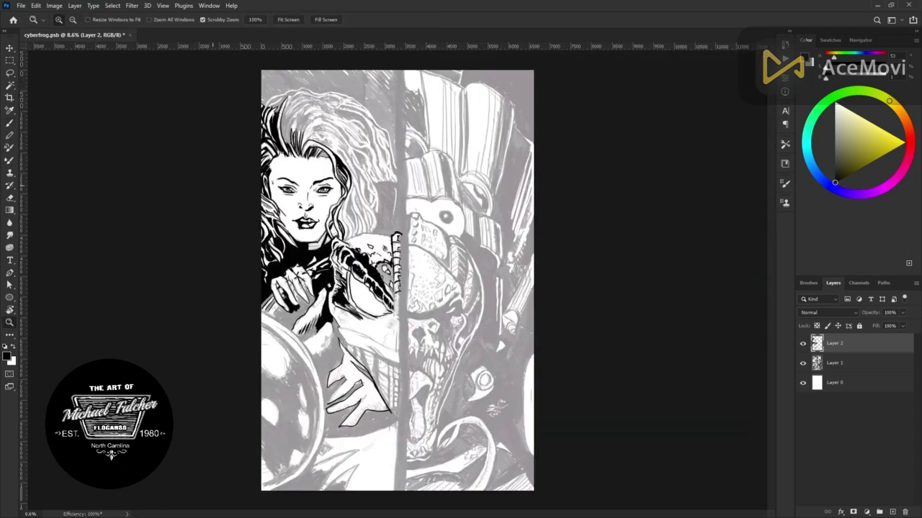
pyautogui.moveTo(392, 288); pyautogui.dragTo(396, 288)
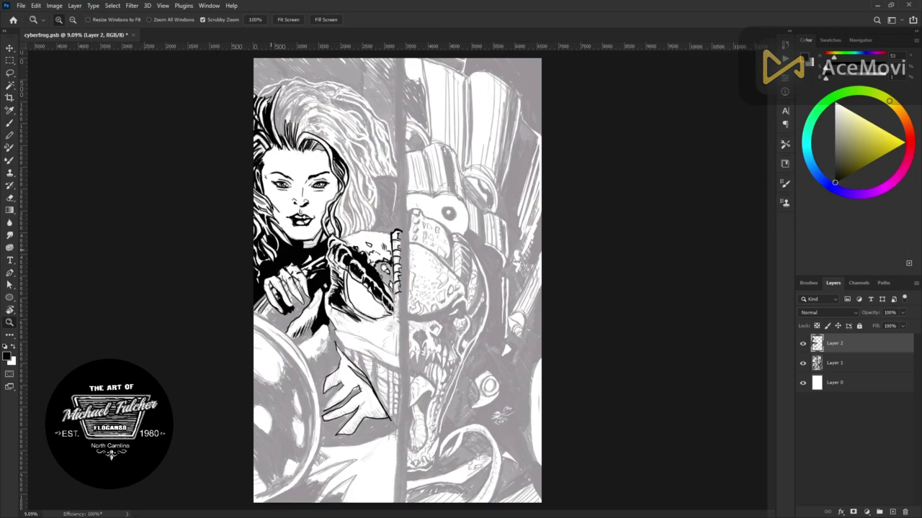
# Outline bumps on the frog's head and blacken the mouth line toward the divider bar
pyautogui.press('b')
pyautogui.moveTo(403, 216); pyautogui.dragTo(445, 214)
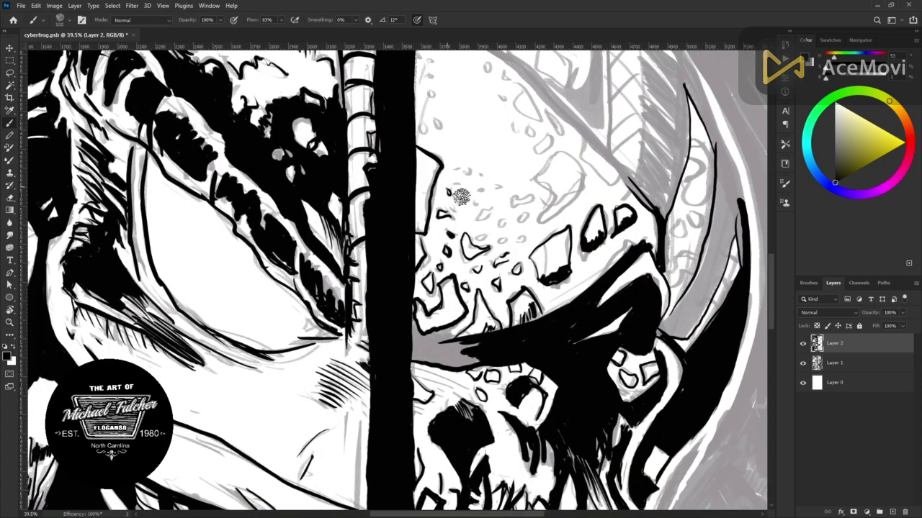
pyautogui.moveTo(513, 199); pyautogui.dragTo(581, 186)
pyautogui.moveTo(447, 349)
pyautogui.mouseDown()
pyautogui.moveTo(421, 338)
pyautogui.moveTo(454, 360)
pyautogui.moveTo(421, 327)
pyautogui.mouseUp()
# Zoom to the frog's mouth and outline the upper part of its tongue
pyautogui.press('z')
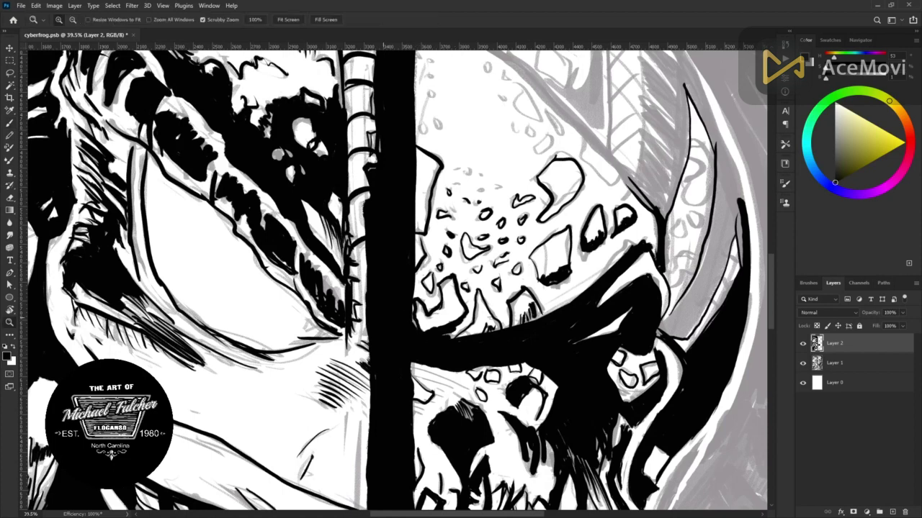
pyautogui.moveTo(461, 274); pyautogui.dragTo(360, 273)
pyautogui.moveTo(446, 274); pyautogui.dragTo(504, 273)
pyautogui.press('b')
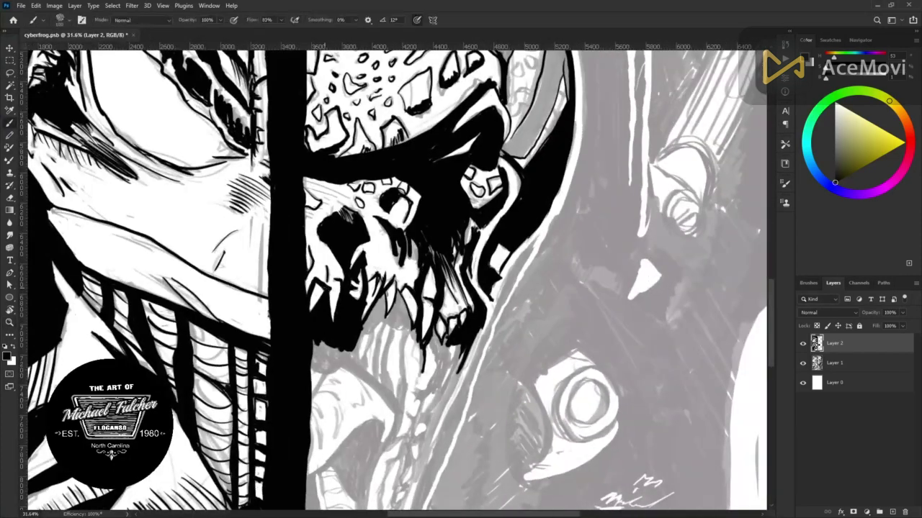
pyautogui.moveTo(402, 495); pyautogui.dragTo(412, 397)
pyautogui.moveTo(398, 464); pyautogui.dragTo(395, 392)
pyautogui.moveTo(330, 208); pyautogui.dragTo(374, 309)
pyautogui.moveTo(391, 252); pyautogui.dragTo(311, 311)
pyautogui.moveTo(335, 198); pyautogui.dragTo(317, 234)
pyautogui.moveTo(320, 246)
pyautogui.mouseDown()
pyautogui.moveTo(317, 261)
pyautogui.moveTo(344, 272)
pyautogui.mouseUp()
# Hatch inside the tongue, outline its lower part, and thicken both edges
pyautogui.moveTo(331, 200); pyautogui.dragTo(350, 235)
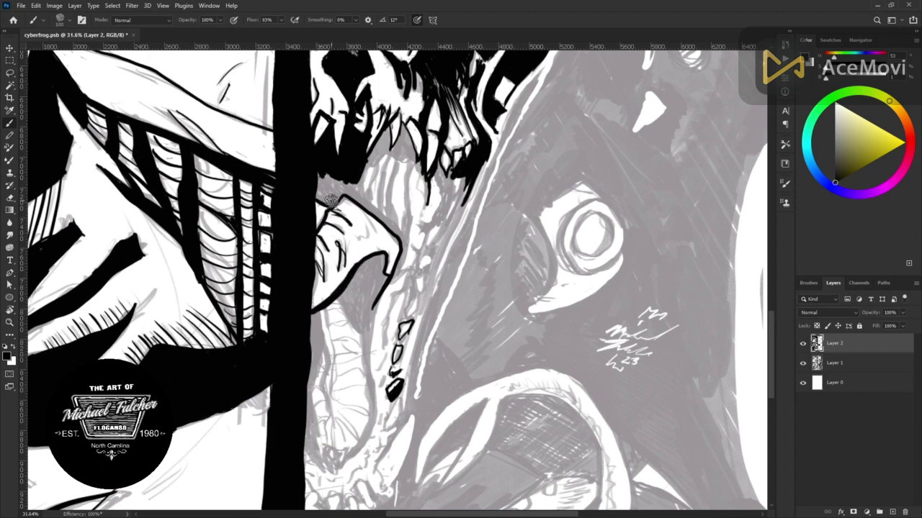
pyautogui.moveTo(350, 445); pyautogui.dragTo(371, 346)
pyautogui.moveTo(367, 299); pyautogui.dragTo(339, 357)
pyautogui.moveTo(316, 324)
pyautogui.mouseDown()
pyautogui.moveTo(322, 459)
pyautogui.moveTo(373, 412)
pyautogui.mouseUp()
pyautogui.moveTo(338, 469)
pyautogui.mouseDown()
pyautogui.moveTo(309, 407)
pyautogui.moveTo(311, 323)
pyautogui.mouseUp()
pyautogui.moveTo(372, 400); pyautogui.dragTo(376, 287)
pyautogui.moveTo(366, 367); pyautogui.dragTo(364, 309)
# Fill the throat inside the mouth black and hatch the lower and middle tongue
pyautogui.moveTo(383, 260); pyautogui.dragTo(347, 309)
pyautogui.moveTo(360, 270); pyautogui.dragTo(340, 335)
pyautogui.moveTo(368, 288); pyautogui.dragTo(350, 324)
pyautogui.moveTo(379, 263); pyautogui.dragTo(359, 306)
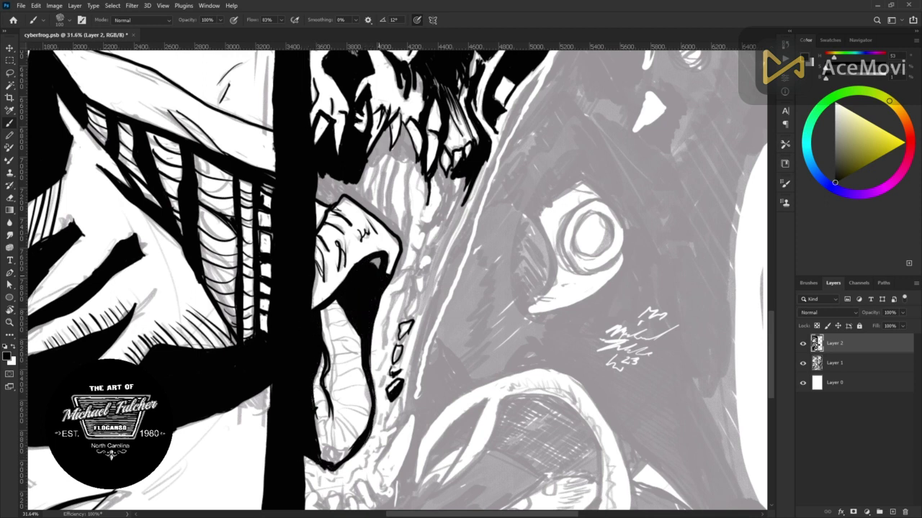
pyautogui.moveTo(353, 416); pyautogui.dragTo(333, 438)
pyautogui.moveTo(366, 385); pyautogui.dragTo(332, 410)
pyautogui.moveTo(366, 357); pyautogui.dragTo(333, 389)
pyautogui.moveTo(367, 338); pyautogui.dragTo(361, 349)
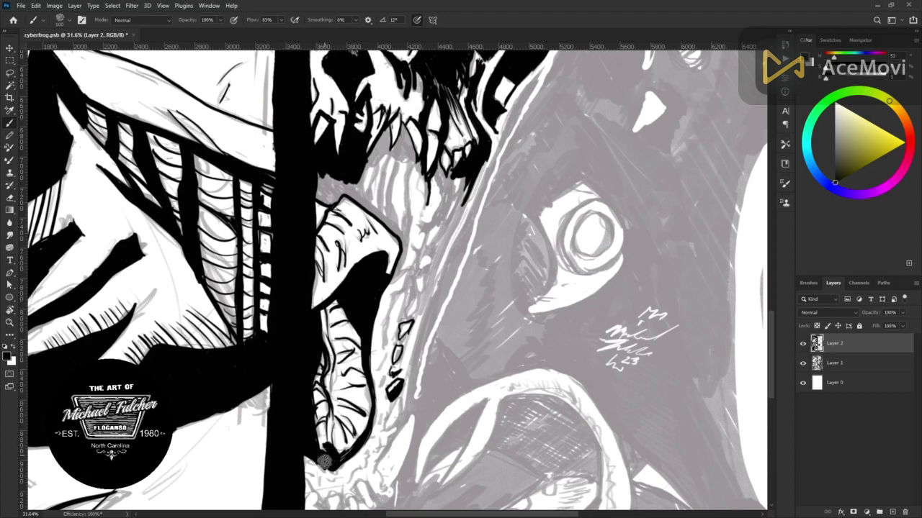
# Outline the teeth beside the tongue and fill the gap by the divider bar black
pyautogui.moveTo(389, 348); pyautogui.dragTo(413, 265)
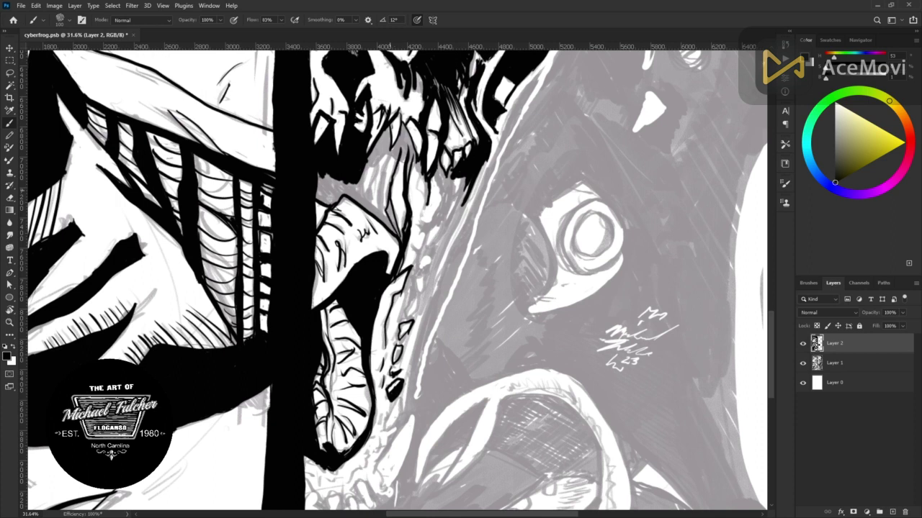
pyautogui.moveTo(347, 194)
pyautogui.mouseDown()
pyautogui.moveTo(328, 180)
pyautogui.moveTo(323, 188)
pyautogui.mouseUp()
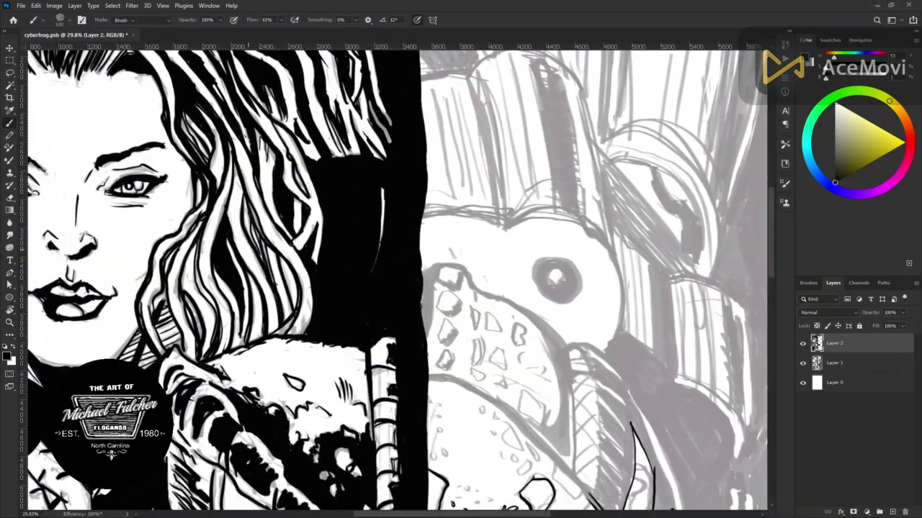
pyautogui.press('e')
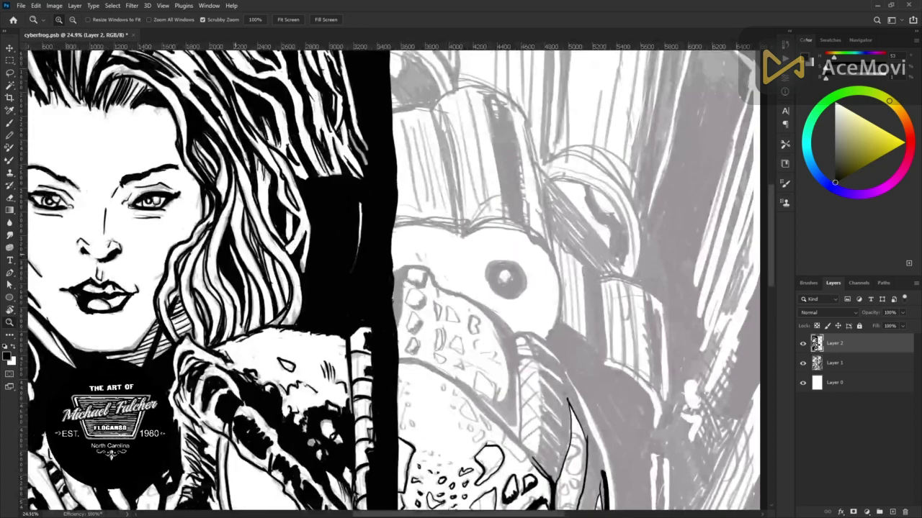
# Ink the frog monster's tooth lines and lower jaw edge in black
pyautogui.press('b')
pyautogui.scroll(-3, 344, 386)
pyautogui.scroll(5, 335, 277)
pyautogui.moveTo(336, 276)
pyautogui.mouseDown()
pyautogui.moveTo(346, 252)
pyautogui.moveTo(332, 288)
pyautogui.mouseUp()
pyautogui.moveTo(360, 252); pyautogui.dragTo(384, 303)
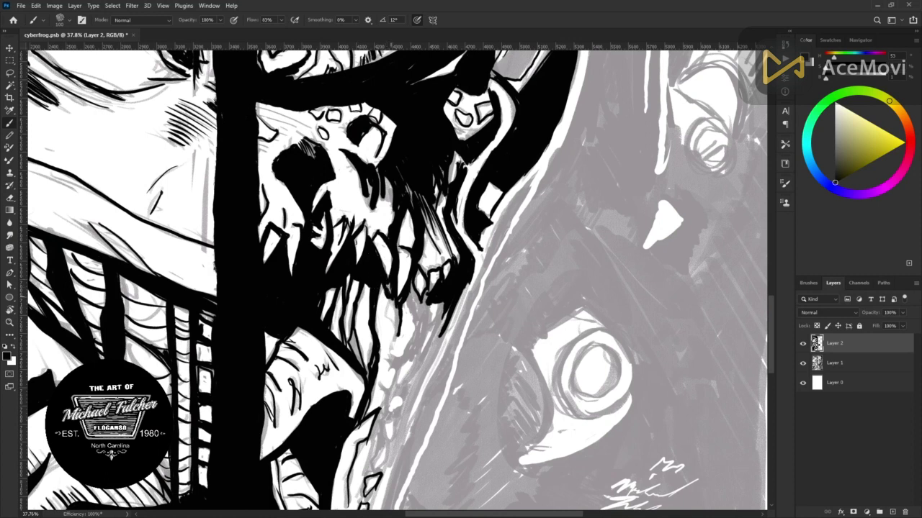
pyautogui.moveTo(395, 399)
pyautogui.mouseDown()
pyautogui.moveTo(371, 475)
pyautogui.moveTo(388, 385)
pyautogui.moveTo(417, 335)
pyautogui.moveTo(421, 298)
pyautogui.moveTo(416, 373)
pyautogui.mouseUp()
pyautogui.moveTo(445, 321); pyautogui.dragTo(407, 411)
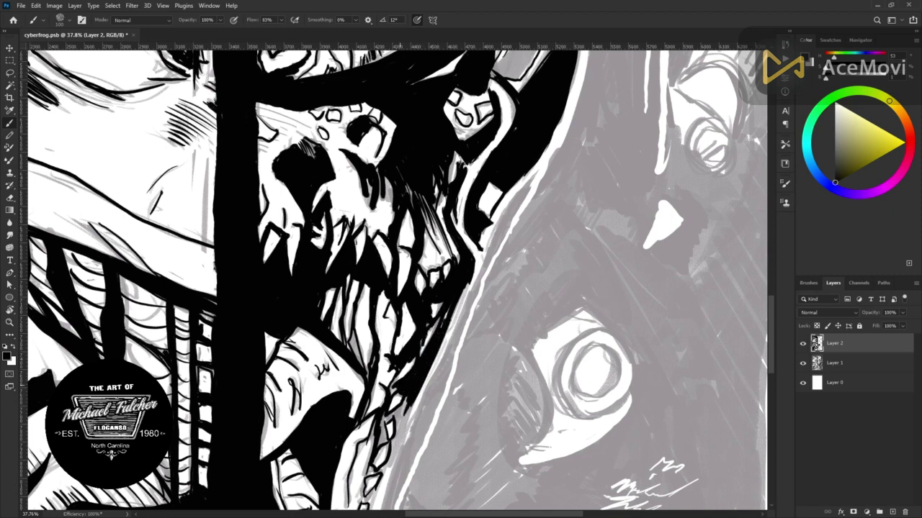
# Thicken the monster's jaw edge with heavier black strokes
pyautogui.scroll(-3, 422, 353)
pyautogui.scroll(4, 422, 353)
pyautogui.scroll(-3, 422, 354)
pyautogui.moveTo(367, 360)
pyautogui.mouseDown()
pyautogui.moveTo(400, 311)
pyautogui.moveTo(426, 242)
pyautogui.mouseUp()
pyautogui.moveTo(420, 288)
pyautogui.mouseDown()
pyautogui.moveTo(377, 466)
pyautogui.moveTo(359, 340)
pyautogui.mouseUp()
pyautogui.scroll(-3, 396, 288)
pyautogui.moveTo(386, 294); pyautogui.dragTo(360, 373)
pyautogui.moveTo(409, 311); pyautogui.dragTo(350, 396)
pyautogui.moveTo(411, 309); pyautogui.dragTo(371, 440)
# Ink more of the lower jaw and its upper edge
pyautogui.moveTo(385, 407); pyautogui.dragTo(363, 450)
pyautogui.moveTo(403, 310); pyautogui.dragTo(376, 356)
pyautogui.moveTo(425, 229); pyautogui.dragTo(403, 315)
pyautogui.moveTo(412, 252); pyautogui.dragTo(389, 320)
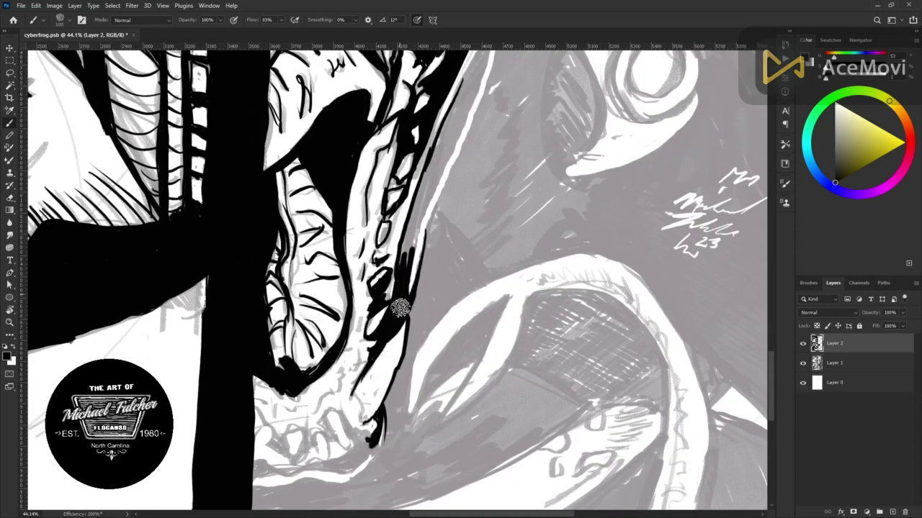
pyautogui.moveTo(444, 163); pyautogui.dragTo(394, 270)
pyautogui.moveTo(465, 100)
pyautogui.mouseDown()
pyautogui.moveTo(425, 193)
pyautogui.moveTo(429, 180)
pyautogui.mouseUp()
# Zoom in on the lower jaw and claws and paint claw and tooth strokes
pyautogui.press('z')
pyautogui.hotkey('ctrl', '0')
pyautogui.moveTo(204, 208); pyautogui.dragTo(400, 348)
pyautogui.press('b')
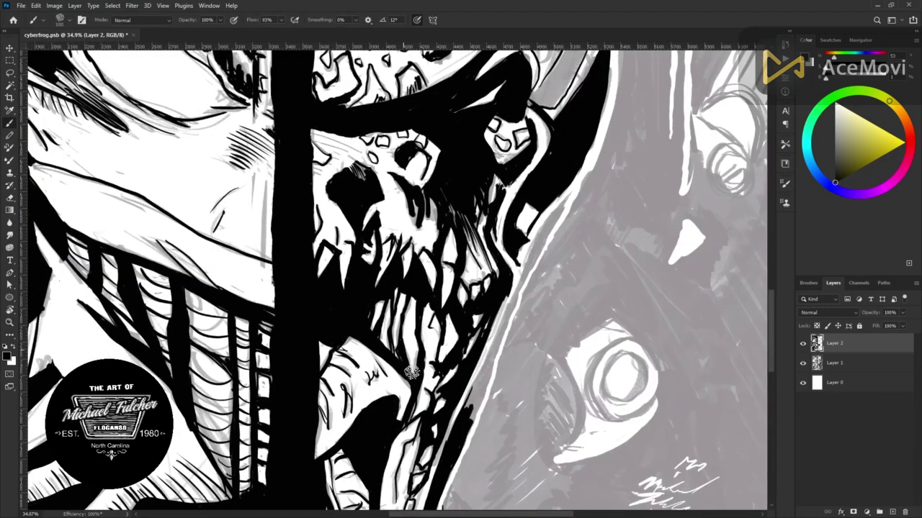
pyautogui.press('e')
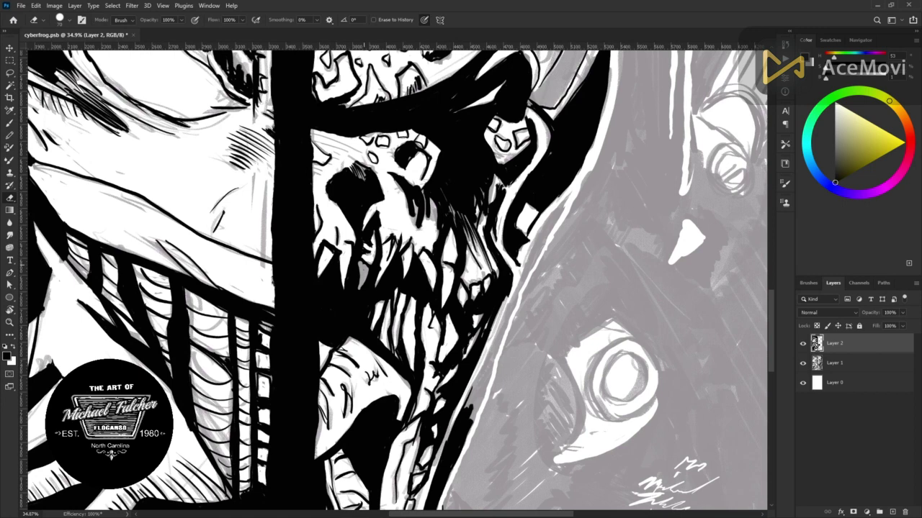
pyautogui.press('z')
pyautogui.hotkey('ctrl', '0')
pyautogui.moveTo(310, 339)
pyautogui.mouseDown()
pyautogui.moveTo(364, 334)
pyautogui.moveTo(379, 367)
pyautogui.mouseUp()
pyautogui.press('b')
pyautogui.moveTo(347, 317)
pyautogui.mouseDown()
pyautogui.moveTo(333, 372)
pyautogui.moveTo(317, 351)
pyautogui.mouseUp()
pyautogui.moveTo(296, 311)
pyautogui.mouseDown()
pyautogui.moveTo(282, 353)
pyautogui.moveTo(333, 370)
pyautogui.mouseUp()
# Thicken the fangs and lower jaw line, extending the jaw's right edge downward
pyautogui.moveTo(345, 288); pyautogui.dragTo(359, 367)
pyautogui.moveTo(285, 268); pyautogui.dragTo(263, 302)
pyautogui.moveTo(281, 252)
pyautogui.mouseDown()
pyautogui.moveTo(343, 265)
pyautogui.moveTo(290, 213)
pyautogui.moveTo(381, 248)
pyautogui.mouseUp()
pyautogui.moveTo(400, 216); pyautogui.dragTo(389, 248)
pyautogui.moveTo(425, 193); pyautogui.dragTo(412, 230)
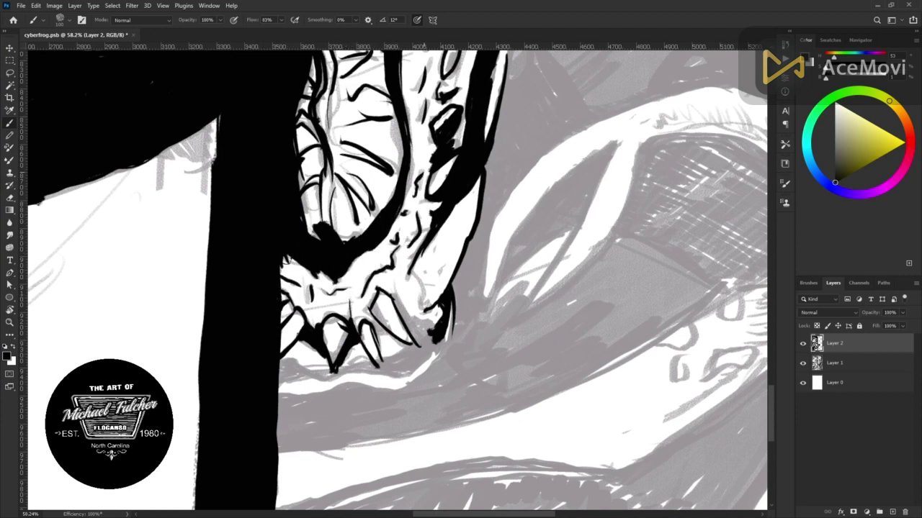
pyautogui.moveTo(482, 184); pyautogui.dragTo(463, 252)
# Extend the lower-right jaw edge and fill black between the teeth
pyautogui.moveTo(445, 342); pyautogui.dragTo(388, 394)
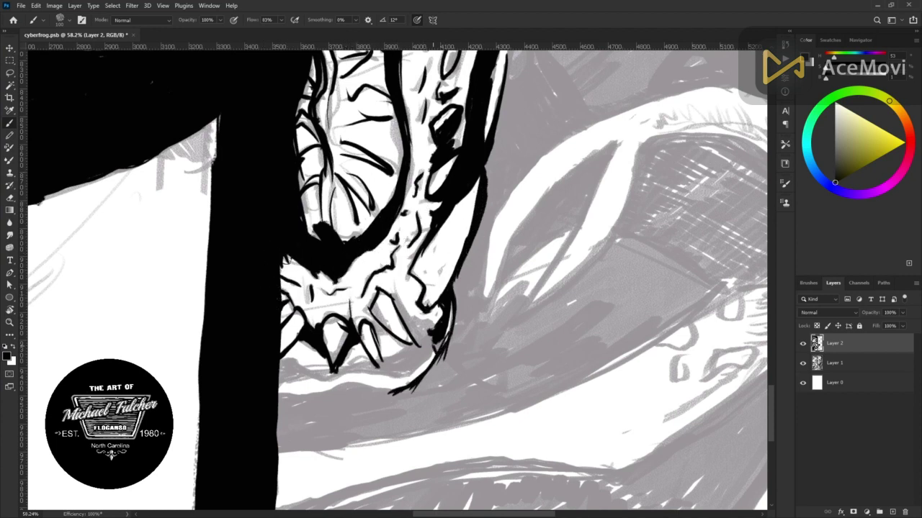
pyautogui.moveTo(451, 301); pyautogui.dragTo(407, 373)
pyautogui.moveTo(436, 316); pyautogui.dragTo(393, 295)
pyautogui.moveTo(373, 327); pyautogui.dragTo(421, 356)
pyautogui.moveTo(371, 339)
pyautogui.mouseDown()
pyautogui.moveTo(414, 375)
pyautogui.moveTo(336, 376)
pyautogui.moveTo(283, 359)
pyautogui.moveTo(371, 369)
pyautogui.moveTo(292, 389)
pyautogui.moveTo(302, 400)
pyautogui.mouseUp()
# Lay a broad tapered black shadow under the jaw, widening it rightward
pyautogui.moveTo(504, 409)
pyautogui.mouseDown()
pyautogui.moveTo(282, 458)
pyautogui.moveTo(382, 425)
pyautogui.mouseUp()
pyautogui.moveTo(278, 432); pyautogui.dragTo(339, 393)
pyautogui.moveTo(475, 407)
pyautogui.mouseDown()
pyautogui.moveTo(349, 435)
pyautogui.moveTo(319, 401)
pyautogui.moveTo(294, 416)
pyautogui.mouseUp()
pyautogui.moveTo(432, 389)
pyautogui.mouseDown()
pyautogui.moveTo(464, 342)
pyautogui.moveTo(432, 400)
pyautogui.mouseUp()
pyautogui.moveTo(659, 333)
pyautogui.mouseDown()
pyautogui.moveTo(552, 386)
pyautogui.moveTo(468, 391)
pyautogui.mouseUp()
# Outline a horn shape beside the jaw with long diagonal strokes
pyautogui.moveTo(614, 144)
pyautogui.mouseDown()
pyautogui.moveTo(517, 324)
pyautogui.moveTo(531, 308)
pyautogui.mouseUp()
pyautogui.moveTo(573, 227); pyautogui.dragTo(491, 310)
pyautogui.moveTo(608, 115); pyautogui.dragTo(477, 328)
pyautogui.moveTo(490, 191); pyautogui.dragTo(471, 338)
pyautogui.moveTo(475, 302); pyautogui.dragTo(450, 360)
# Fill the horn and the area beneath the jaw with solid black
pyautogui.moveTo(475, 285); pyautogui.dragTo(486, 338)
pyautogui.moveTo(612, 144)
pyautogui.mouseDown()
pyautogui.moveTo(576, 216)
pyautogui.moveTo(519, 259)
pyautogui.mouseUp()
pyautogui.moveTo(562, 202); pyautogui.dragTo(490, 317)
pyautogui.moveTo(518, 281); pyautogui.dragTo(496, 342)
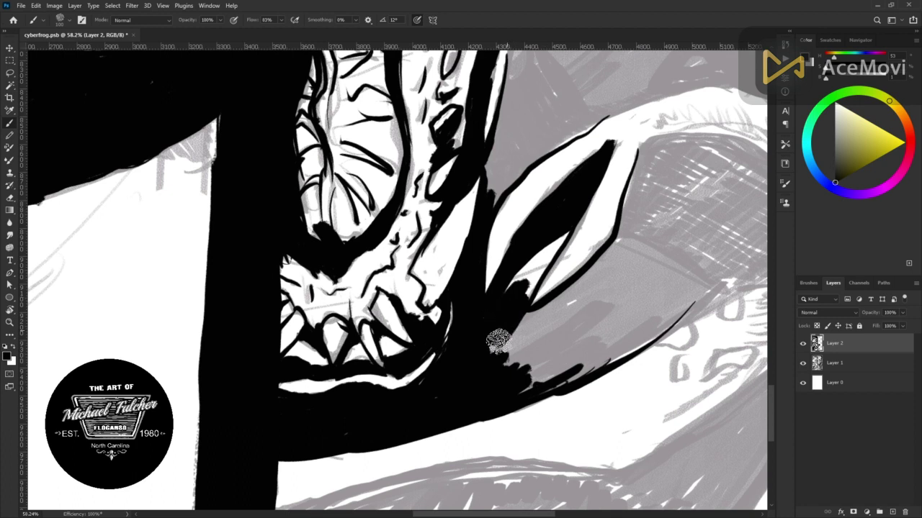
# Fill the wedge right of the jaw with spiky black
pyautogui.moveTo(741, 278); pyautogui.dragTo(654, 336)
pyautogui.moveTo(713, 288); pyautogui.dragTo(582, 313)
pyautogui.moveTo(619, 288)
pyautogui.mouseDown()
pyautogui.moveTo(569, 379)
pyautogui.moveTo(565, 309)
pyautogui.mouseUp()
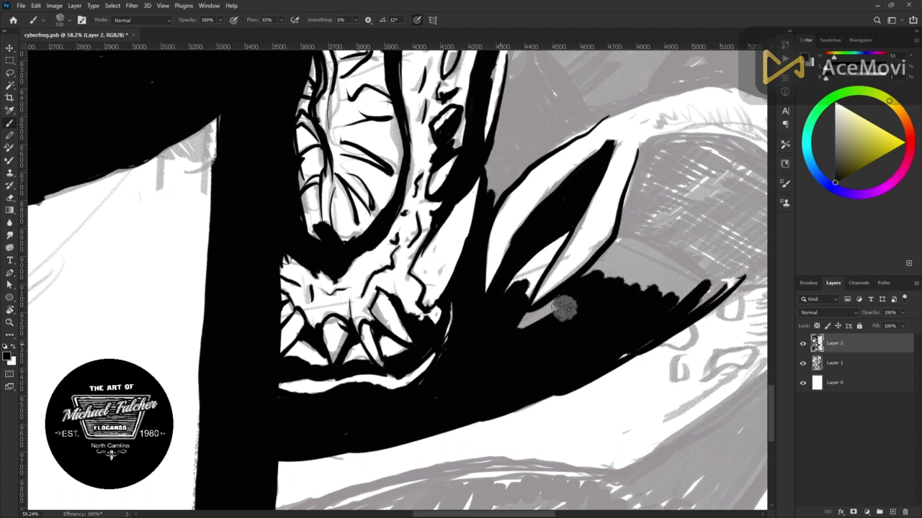
pyautogui.press('z')
pyautogui.moveTo(379, 317); pyautogui.dragTo(317, 316)
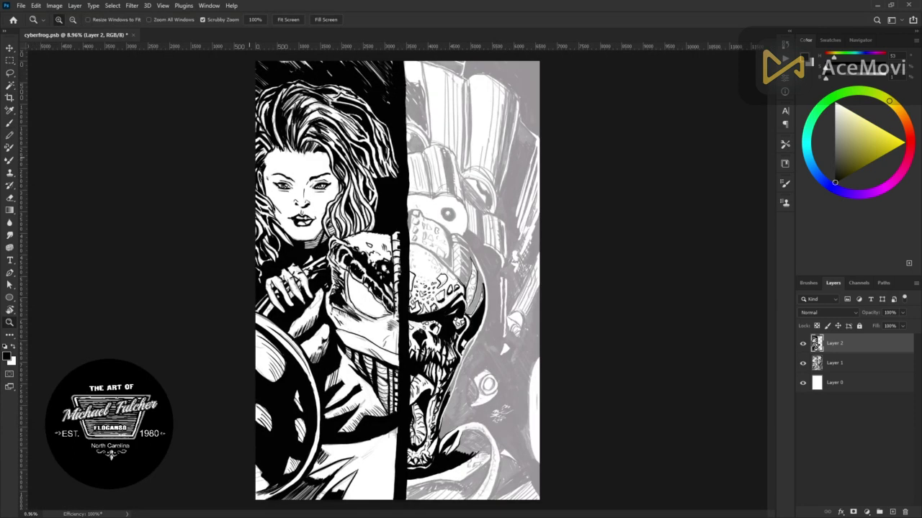
# Ink thick strokes along the diagonal jaw edge and a curved line beside the eye
pyautogui.moveTo(445, 385); pyautogui.dragTo(504, 384)
pyautogui.press('b')
pyautogui.moveTo(520, 252); pyautogui.dragTo(460, 425)
pyautogui.moveTo(518, 281)
pyautogui.mouseDown()
pyautogui.moveTo(453, 458)
pyautogui.moveTo(525, 253)
pyautogui.moveTo(594, 147)
pyautogui.mouseUp()
pyautogui.moveTo(520, 245); pyautogui.dragTo(579, 164)
pyautogui.moveTo(612, 121)
pyautogui.mouseDown()
pyautogui.moveTo(525, 277)
pyautogui.moveTo(452, 482)
pyautogui.moveTo(457, 252)
pyautogui.mouseUp()
pyautogui.moveTo(461, 271); pyautogui.dragTo(417, 374)
pyautogui.moveTo(573, 157); pyautogui.dragTo(558, 295)
# Ink the rings and bold edges of the beaked shape's eye
pyautogui.moveTo(648, 139); pyautogui.dragTo(688, 231)
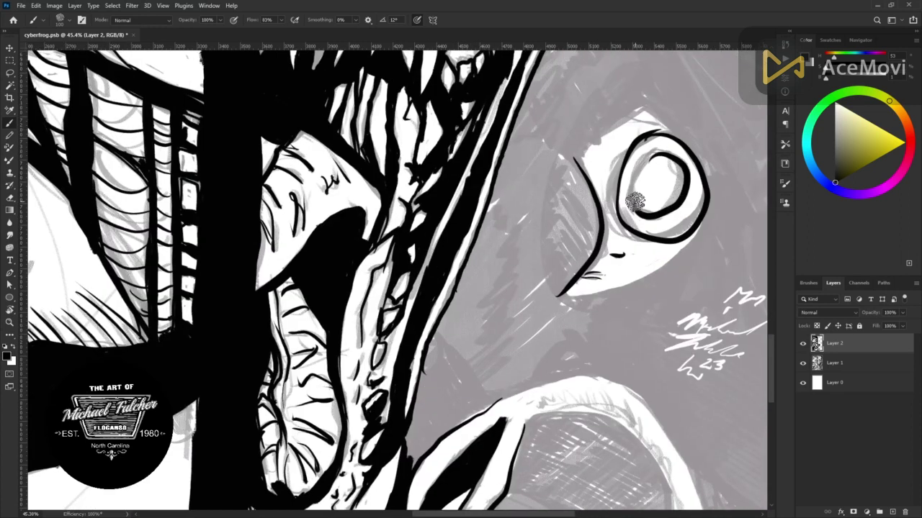
pyautogui.moveTo(670, 160); pyautogui.dragTo(648, 214)
pyautogui.moveTo(710, 209); pyautogui.dragTo(558, 297)
pyautogui.moveTo(645, 104)
pyautogui.mouseDown()
pyautogui.moveTo(677, 135)
pyautogui.moveTo(576, 159)
pyautogui.mouseUp()
pyautogui.moveTo(612, 151); pyautogui.dragTo(629, 229)
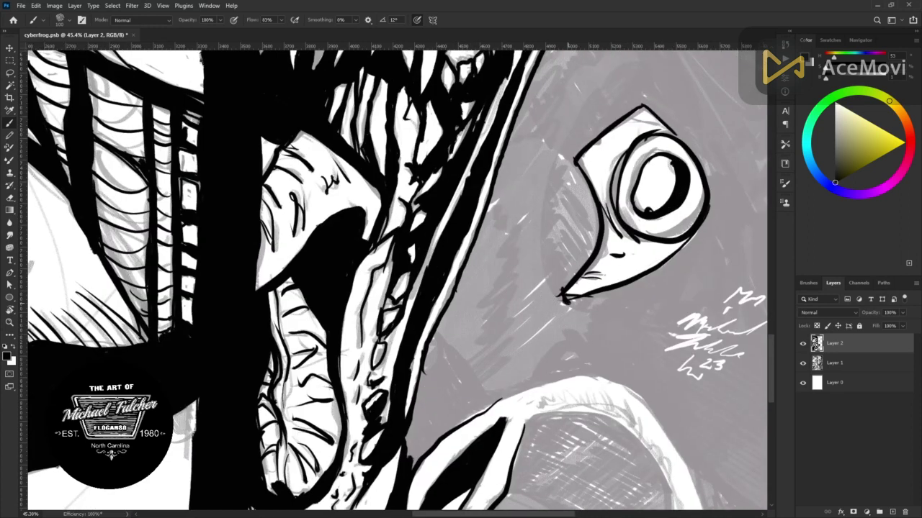
# Add dark hatch strokes beside the skull and extend the black bar's left edge
pyautogui.press('z')
pyautogui.hotkey('ctrl', '0')
pyautogui.moveTo(400, 288); pyautogui.dragTo(576, 288)
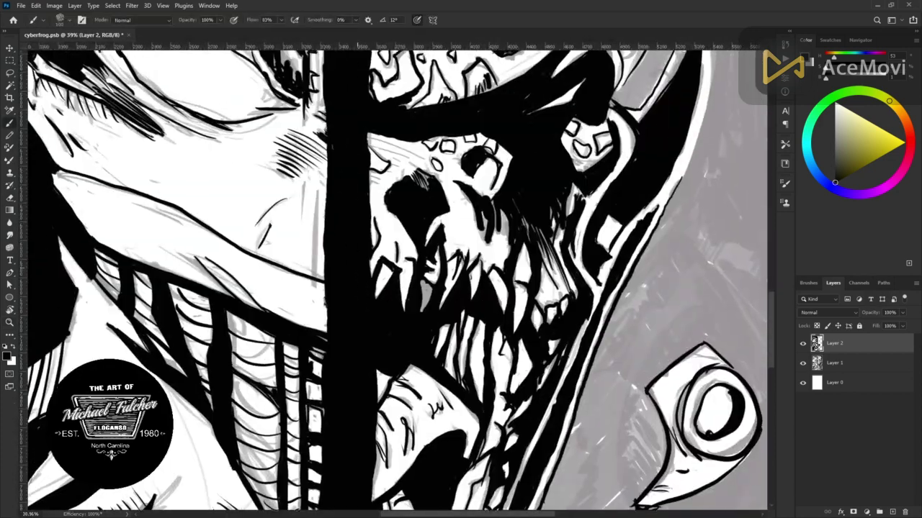
pyautogui.press('b')
pyautogui.moveTo(375, 324); pyautogui.dragTo(432, 274)
pyautogui.click(288, 220)
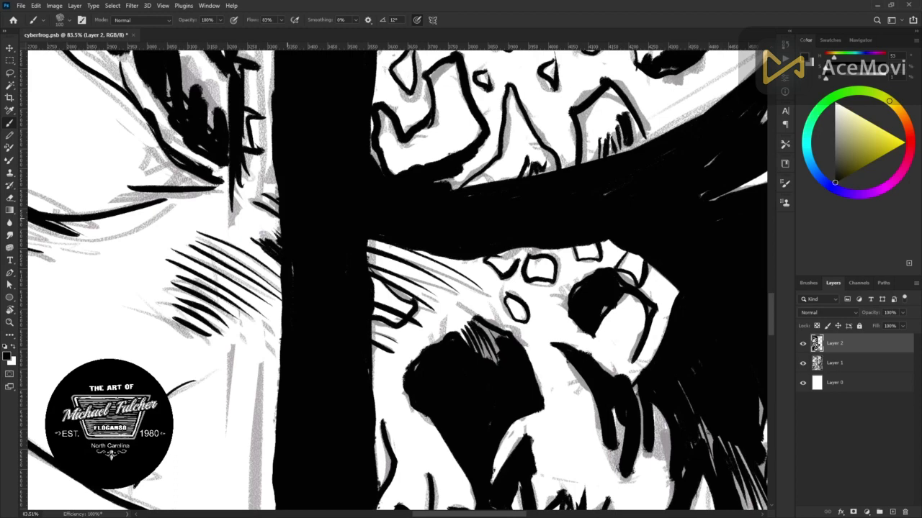
# Add a dark outline stroke near the beaked eye shape
pyautogui.press('z')
pyautogui.moveTo(576, 288); pyautogui.dragTo(399, 288)
pyautogui.moveTo(460, 425); pyautogui.dragTo(605, 425)
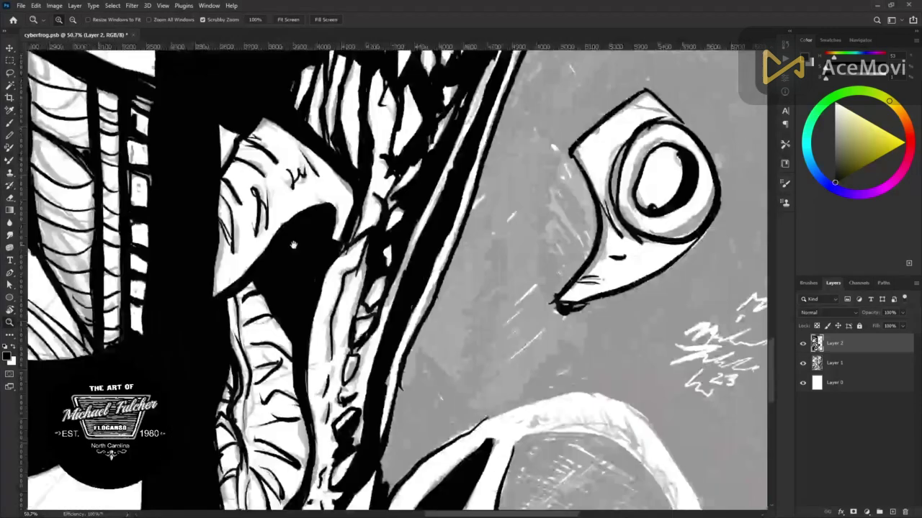
pyautogui.press('b')
pyautogui.moveTo(454, 334)
pyautogui.mouseDown()
pyautogui.moveTo(382, 364)
pyautogui.moveTo(327, 142)
pyautogui.mouseUp()
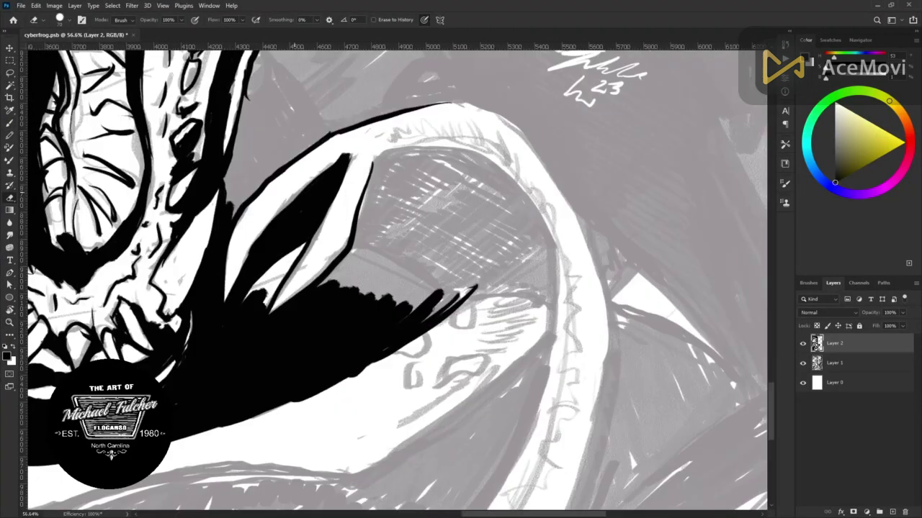
pyautogui.press('b')
# Outline the curling tail in black and add a zigzag texture along it
pyautogui.moveTo(545, 336); pyautogui.dragTo(520, 425)
pyautogui.moveTo(523, 361); pyautogui.dragTo(333, 476)
pyautogui.moveTo(373, 155); pyautogui.dragTo(519, 428)
pyautogui.moveTo(440, 106)
pyautogui.mouseDown()
pyautogui.moveTo(558, 490)
pyautogui.moveTo(486, 278)
pyautogui.mouseUp()
pyautogui.moveTo(540, 144); pyautogui.dragTo(461, 400)
pyautogui.moveTo(489, 241); pyautogui.dragTo(339, 421)
pyautogui.moveTo(444, 375)
pyautogui.mouseDown()
pyautogui.moveTo(497, 317)
pyautogui.moveTo(530, 230)
pyautogui.moveTo(547, 140)
pyautogui.moveTo(542, 86)
pyautogui.mouseUp()
# Zoom in on the tail and hatch it with ink strokes
pyautogui.scroll(-2, 541, 86)
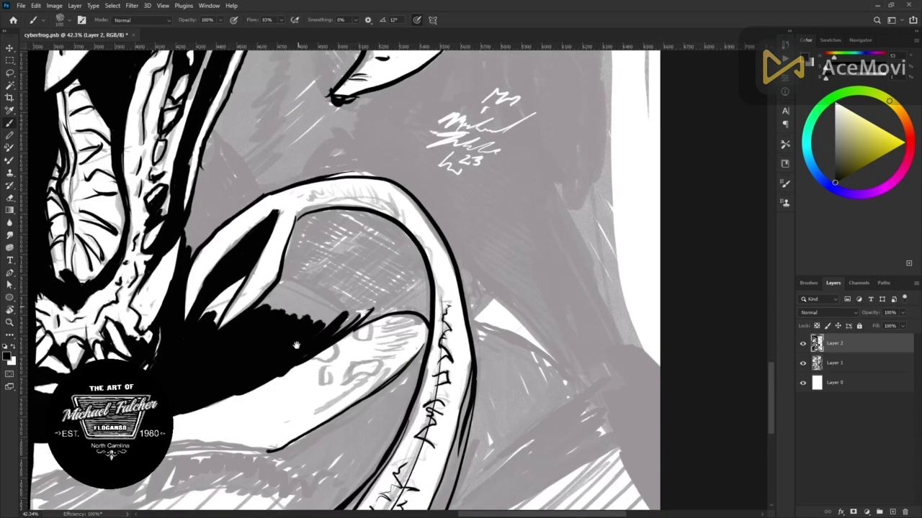
pyautogui.moveTo(385, 200); pyautogui.dragTo(383, 220)
pyautogui.press('z')
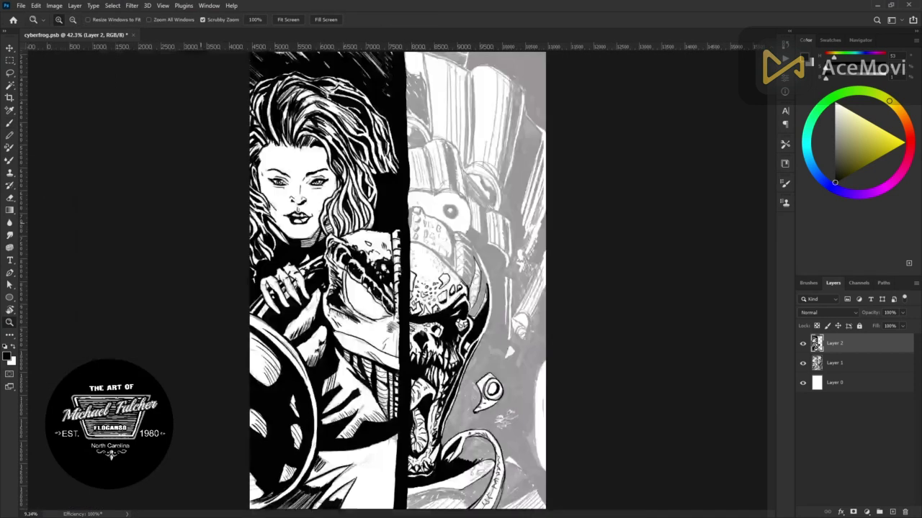
pyautogui.hotkey('ctrl', '0')
pyautogui.moveTo(468, 432); pyautogui.dragTo(504, 432)
pyautogui.press('b')
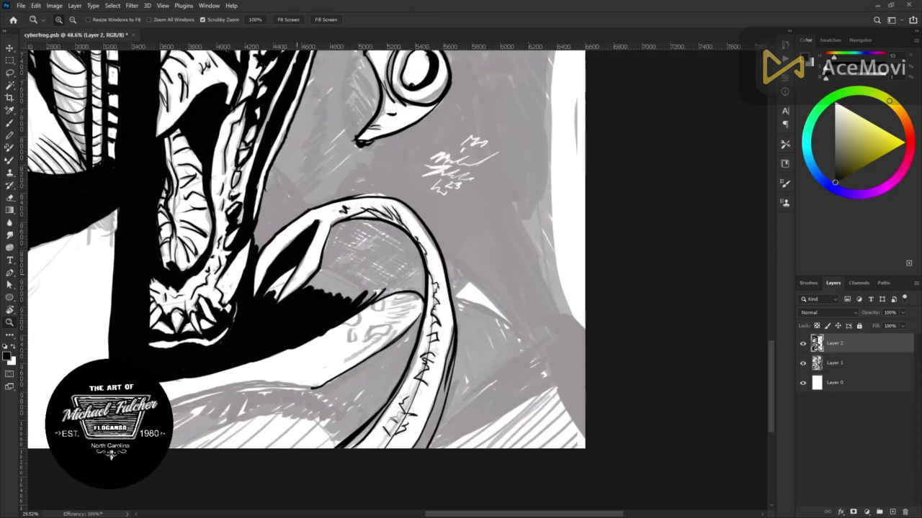
pyautogui.scroll(2, 460, 288)
pyautogui.moveTo(461, 216); pyautogui.dragTo(436, 242)
pyautogui.moveTo(504, 241); pyautogui.dragTo(454, 266)
pyautogui.moveTo(515, 205); pyautogui.dragTo(479, 223)
pyautogui.moveTo(522, 288); pyautogui.dragTo(411, 360)
# Add hatching strokes and a contour line on the lower jaw
pyautogui.moveTo(486, 310); pyautogui.dragTo(552, 165)
pyautogui.moveTo(375, 288); pyautogui.dragTo(317, 363)
pyautogui.moveTo(238, 296); pyautogui.dragTo(187, 360)
pyautogui.moveTo(217, 160)
pyautogui.mouseDown()
pyautogui.moveTo(290, 268)
pyautogui.moveTo(324, 282)
pyautogui.mouseUp()
pyautogui.moveTo(303, 378); pyautogui.dragTo(533, 340)
pyautogui.moveTo(547, 302)
pyautogui.mouseDown()
pyautogui.moveTo(634, 360)
pyautogui.moveTo(605, 425)
pyautogui.mouseUp()
# Shade the area beside and under the lower jaw with solid black
pyautogui.moveTo(648, 324); pyautogui.dragTo(576, 461)
pyautogui.moveTo(612, 389); pyautogui.dragTo(569, 461)
pyautogui.moveTo(612, 356); pyautogui.dragTo(551, 414)
pyautogui.moveTo(576, 346)
pyautogui.mouseDown()
pyautogui.moveTo(507, 399)
pyautogui.moveTo(472, 378)
pyautogui.moveTo(556, 404)
pyautogui.moveTo(392, 396)
pyautogui.moveTo(216, 476)
pyautogui.moveTo(191, 378)
pyautogui.moveTo(204, 431)
pyautogui.moveTo(345, 365)
pyautogui.moveTo(432, 360)
pyautogui.moveTo(479, 380)
pyautogui.mouseUp()
pyautogui.hotkey('ctrl', '0')
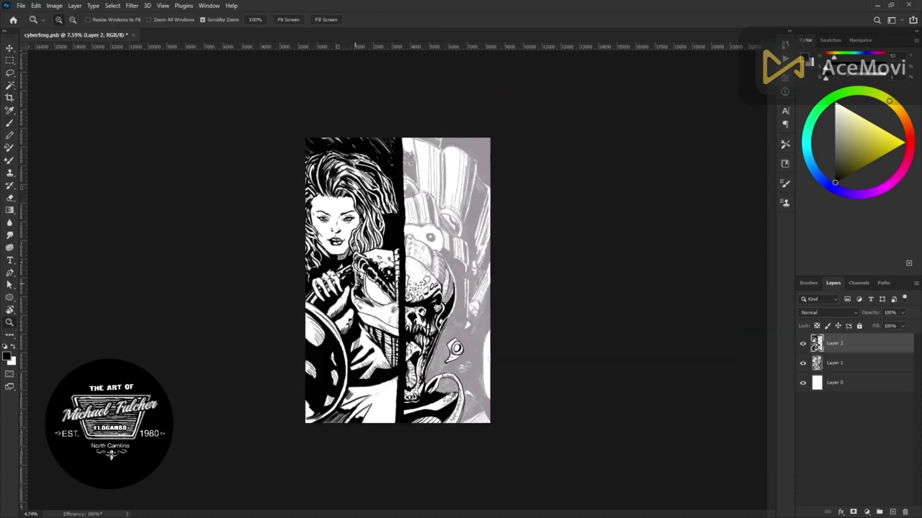
# Outline the white triangle beside the tail and fill the tail's inner curve black
pyautogui.scroll(5, 481, 461)
pyautogui.moveTo(485, 297); pyautogui.dragTo(569, 342)
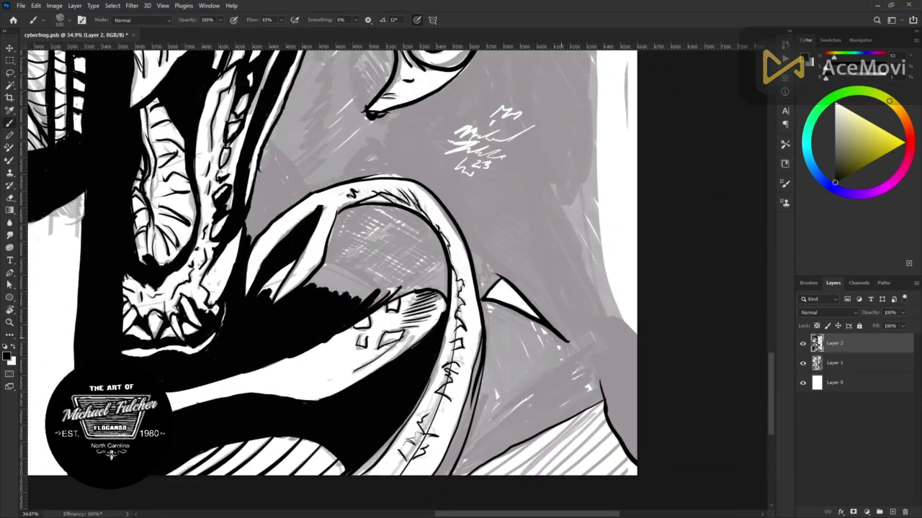
pyautogui.moveTo(393, 288)
pyautogui.mouseDown()
pyautogui.moveTo(310, 277)
pyautogui.moveTo(353, 212)
pyautogui.moveTo(396, 267)
pyautogui.moveTo(374, 306)
pyautogui.moveTo(432, 230)
pyautogui.moveTo(403, 288)
pyautogui.moveTo(370, 241)
pyautogui.moveTo(423, 230)
pyautogui.moveTo(371, 228)
pyautogui.mouseUp()
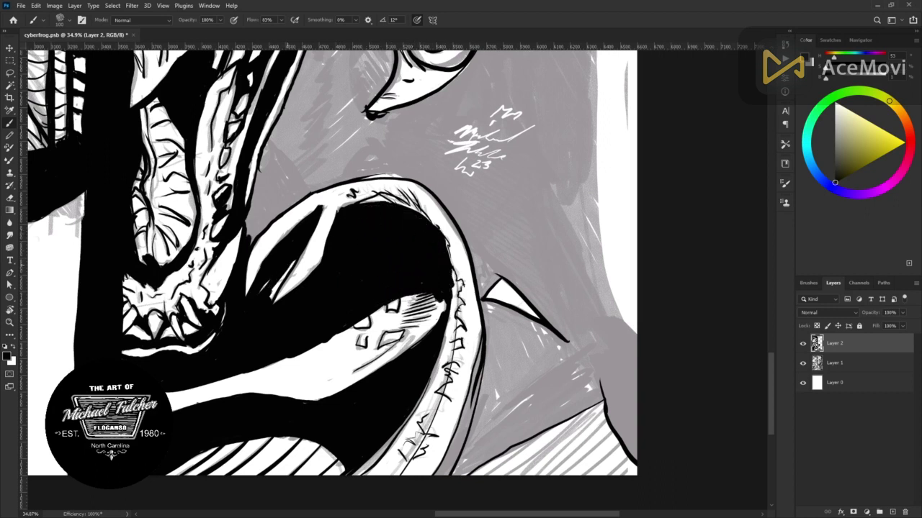
# Outline the tube, both blade edges and the curved horn, redoing the blade's left edge
pyautogui.hotkey('ctrl', '0')
pyautogui.scroll(5, 346, 274)
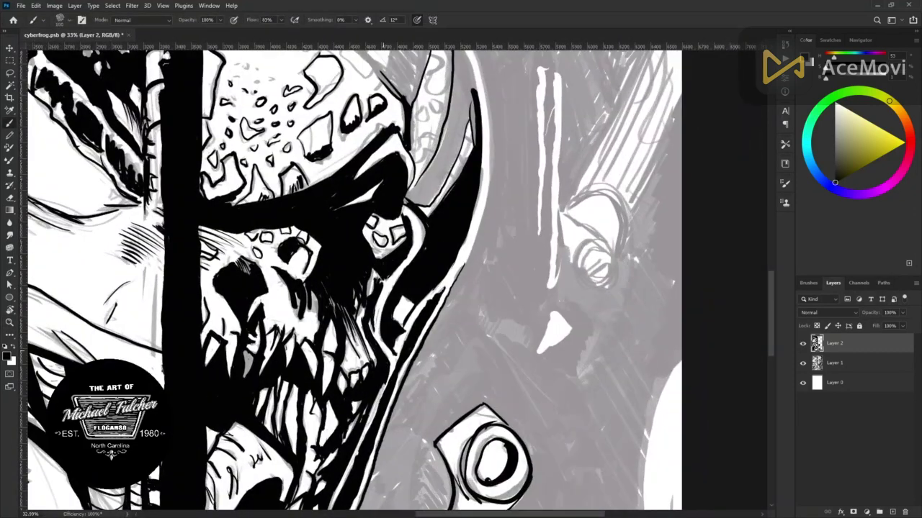
pyautogui.moveTo(576, 253); pyautogui.dragTo(562, 205)
pyautogui.moveTo(572, 196); pyautogui.dragTo(612, 259)
pyautogui.moveTo(556, 72)
pyautogui.mouseDown()
pyautogui.moveTo(553, 298)
pyautogui.moveTo(542, 252)
pyautogui.mouseUp()
pyautogui.hotkey('ctrl', 'z')
pyautogui.moveTo(542, 153); pyautogui.dragTo(539, 238)
pyautogui.moveTo(477, 54); pyautogui.dragTo(478, 233)
pyautogui.moveTo(468, 403)
pyautogui.mouseDown()
pyautogui.moveTo(429, 436)
pyautogui.moveTo(410, 360)
pyautogui.moveTo(439, 306)
pyautogui.moveTo(471, 382)
pyautogui.moveTo(527, 461)
pyautogui.moveTo(507, 346)
pyautogui.moveTo(481, 337)
pyautogui.moveTo(472, 301)
pyautogui.moveTo(485, 227)
pyautogui.mouseUp()
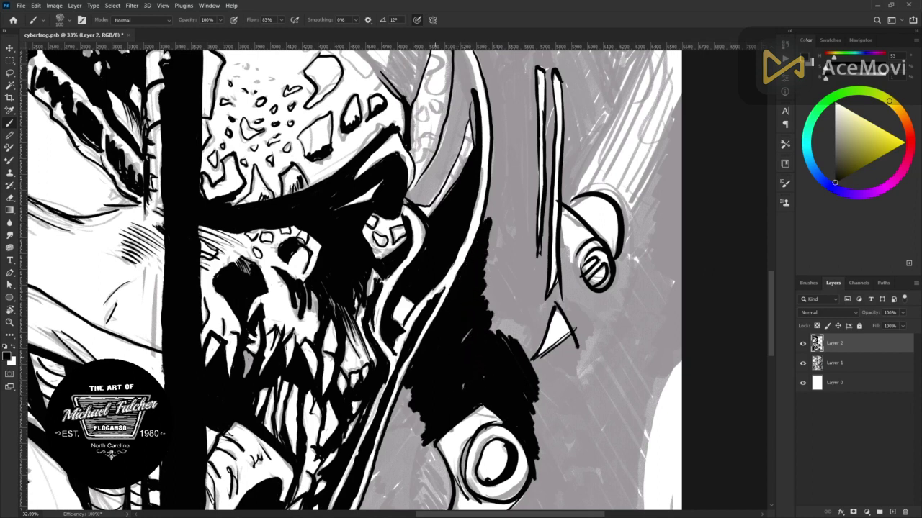
# Fill the shadows left of the beaked eye and below the beak with black
pyautogui.moveTo(412, 430)
pyautogui.mouseDown()
pyautogui.moveTo(361, 272)
pyautogui.moveTo(370, 375)
pyautogui.mouseUp()
pyautogui.moveTo(396, 285); pyautogui.dragTo(375, 378)
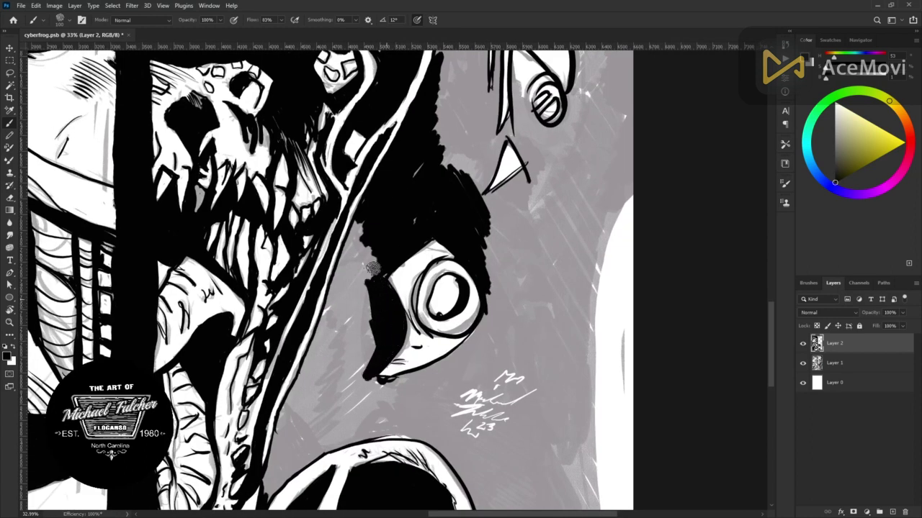
pyautogui.moveTo(375, 266); pyautogui.dragTo(349, 320)
pyautogui.moveTo(372, 218)
pyautogui.mouseDown()
pyautogui.moveTo(331, 309)
pyautogui.moveTo(324, 403)
pyautogui.mouseUp()
pyautogui.moveTo(378, 346)
pyautogui.mouseDown()
pyautogui.moveTo(357, 312)
pyautogui.moveTo(303, 369)
pyautogui.moveTo(310, 426)
pyautogui.moveTo(277, 497)
pyautogui.mouseUp()
pyautogui.moveTo(292, 393)
pyautogui.mouseDown()
pyautogui.moveTo(268, 489)
pyautogui.moveTo(318, 428)
pyautogui.mouseUp()
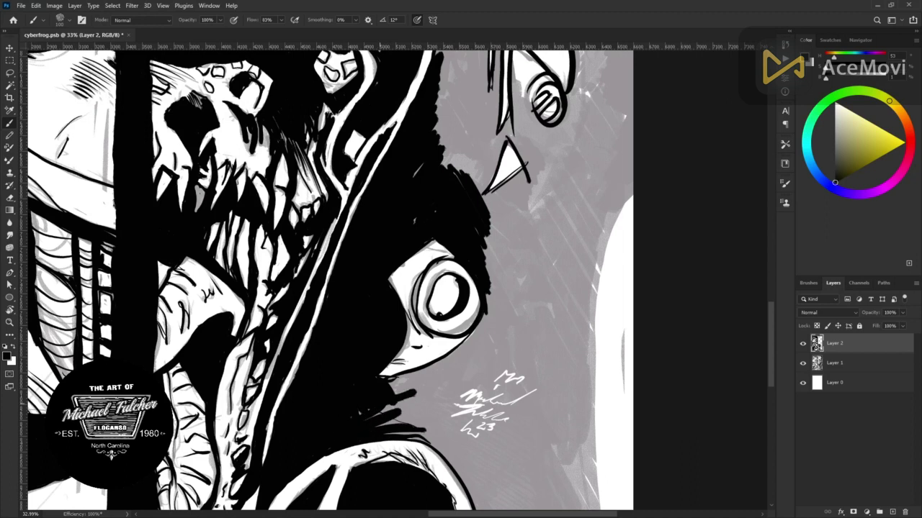
pyautogui.press('z')
pyautogui.moveTo(265, 312)
pyautogui.mouseDown()
pyautogui.moveTo(165, 313)
pyautogui.moveTo(189, 312)
pyautogui.mouseUp()
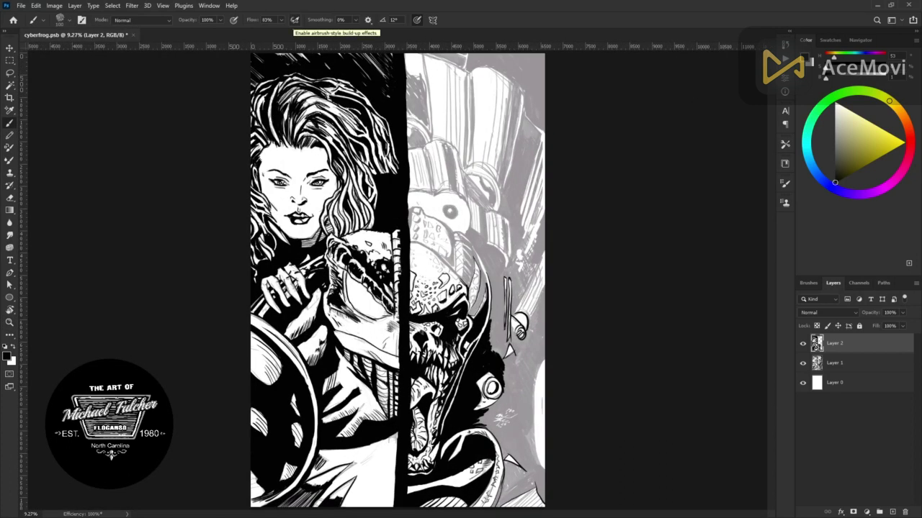
# Outline, hatch and thicken the spike beside the monster's helmet in black
pyautogui.moveTo(399, 267); pyautogui.dragTo(461, 268)
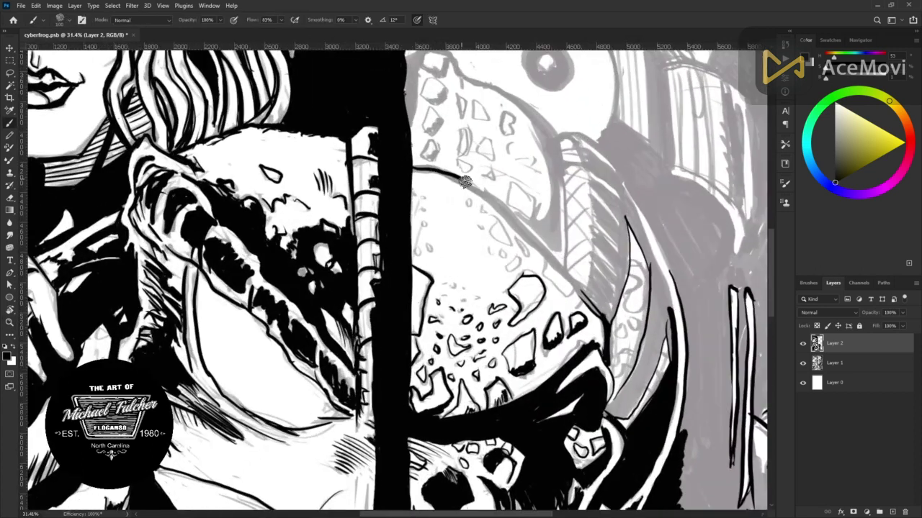
pyautogui.moveTo(565, 259)
pyautogui.mouseDown()
pyautogui.moveTo(555, 133)
pyautogui.moveTo(611, 274)
pyautogui.mouseUp()
pyautogui.moveTo(563, 132)
pyautogui.mouseDown()
pyautogui.moveTo(621, 203)
pyautogui.moveTo(619, 151)
pyautogui.moveTo(680, 274)
pyautogui.mouseUp()
pyautogui.moveTo(652, 320); pyautogui.dragTo(626, 403)
pyautogui.moveTo(657, 346); pyautogui.dragTo(619, 424)
pyautogui.moveTo(633, 371)
pyautogui.mouseDown()
pyautogui.moveTo(605, 421)
pyautogui.moveTo(626, 205)
pyautogui.mouseUp()
pyautogui.moveTo(639, 248); pyautogui.dragTo(660, 311)
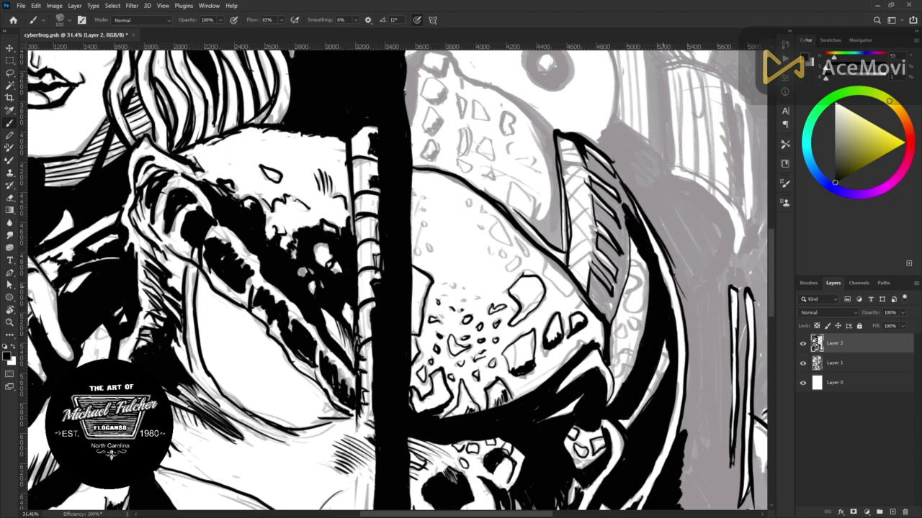
# Ink the sketched scales on the frog's face and the upper edge of its mouth
pyautogui.hotkey('ctrl', '0')
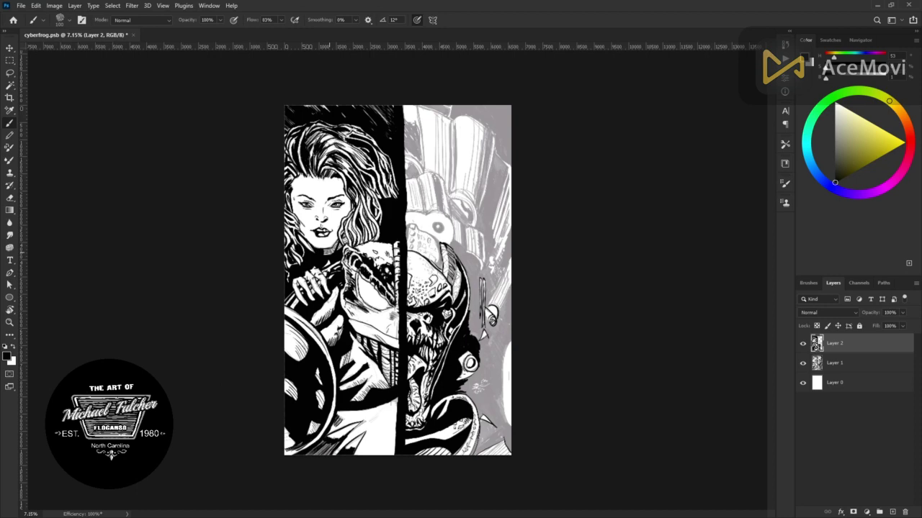
pyautogui.scroll(5, 421, 242)
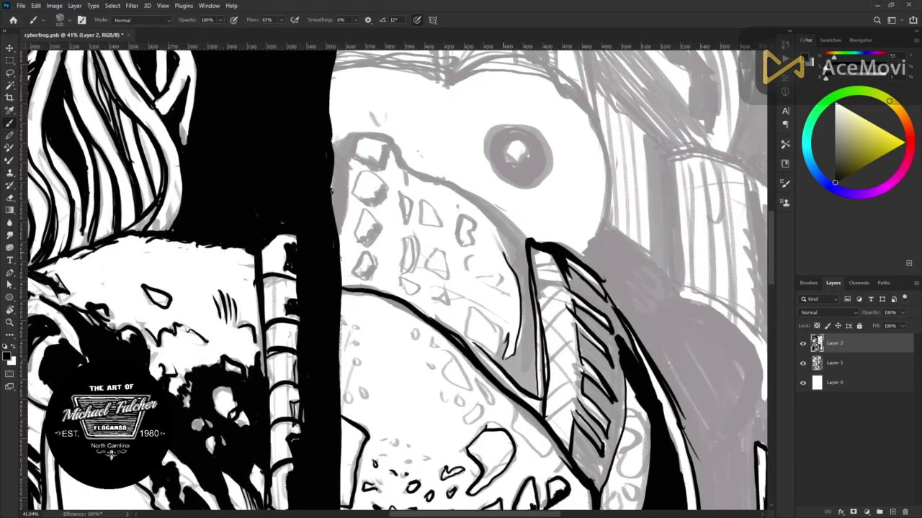
pyautogui.moveTo(429, 254); pyautogui.dragTo(448, 280)
pyautogui.moveTo(402, 283); pyautogui.dragTo(415, 291)
pyautogui.moveTo(439, 291); pyautogui.dragTo(449, 306)
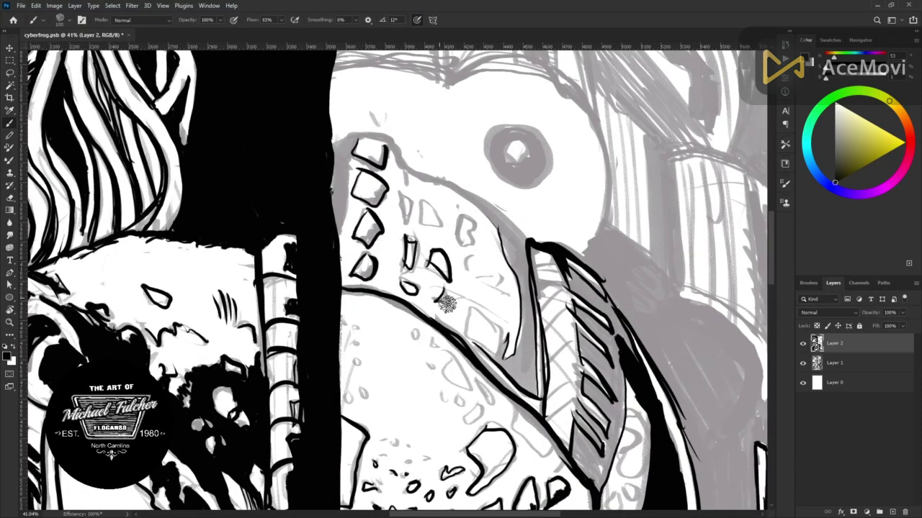
pyautogui.moveTo(403, 196); pyautogui.dragTo(410, 223)
pyautogui.moveTo(423, 205); pyautogui.dragTo(440, 227)
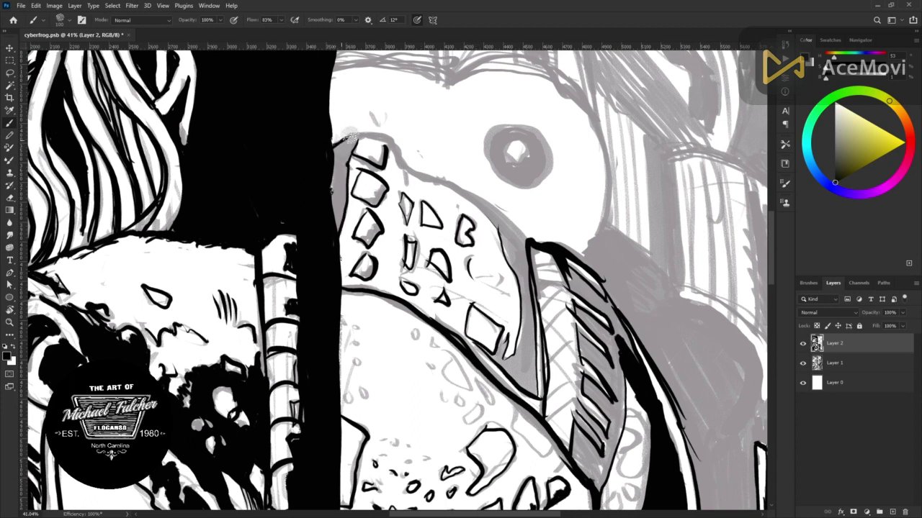
pyautogui.moveTo(349, 136); pyautogui.dragTo(507, 237)
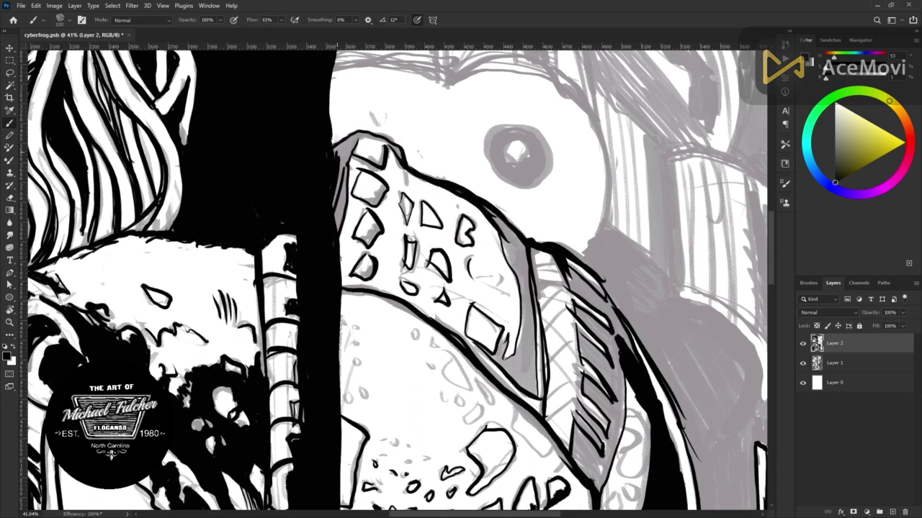
# Fill the helmet's dark stripe with thick solid black
pyautogui.scroll(-5, 329, 189)
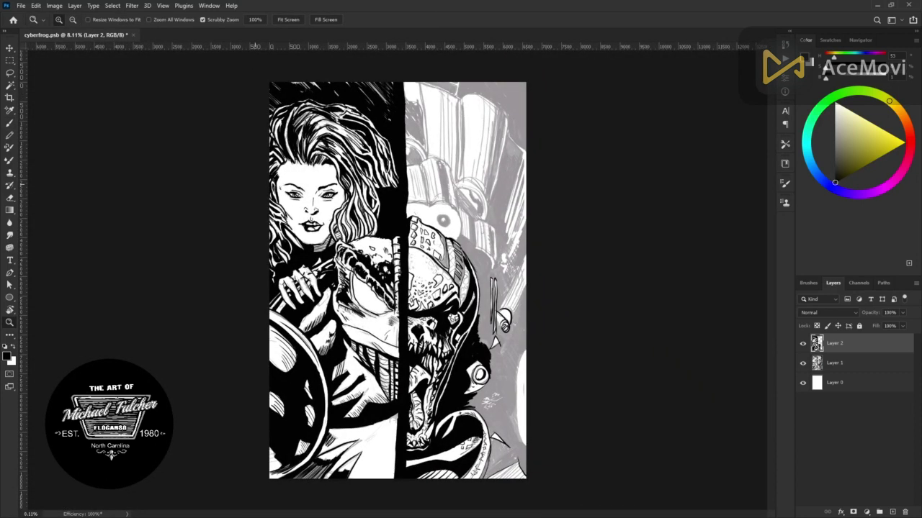
pyautogui.scroll(5, 416, 401)
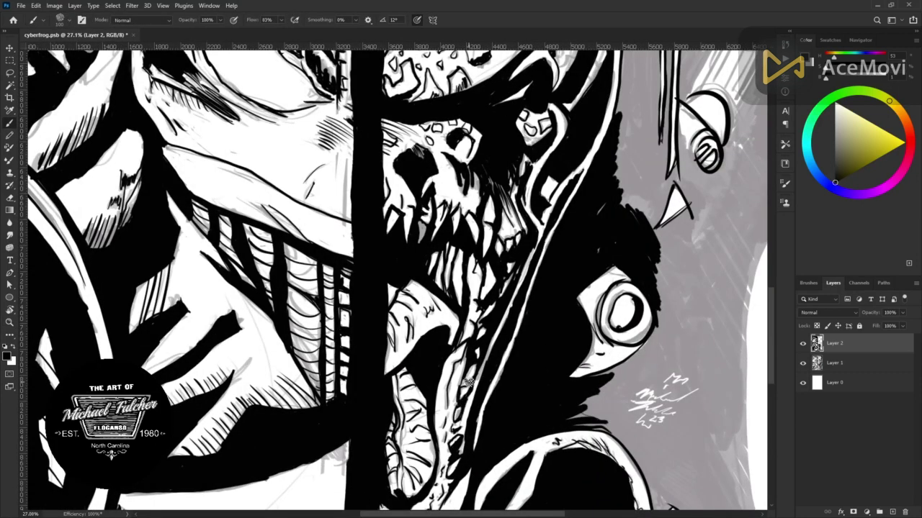
pyautogui.scroll(-5, 511, 253)
pyautogui.scroll(2, 510, 253)
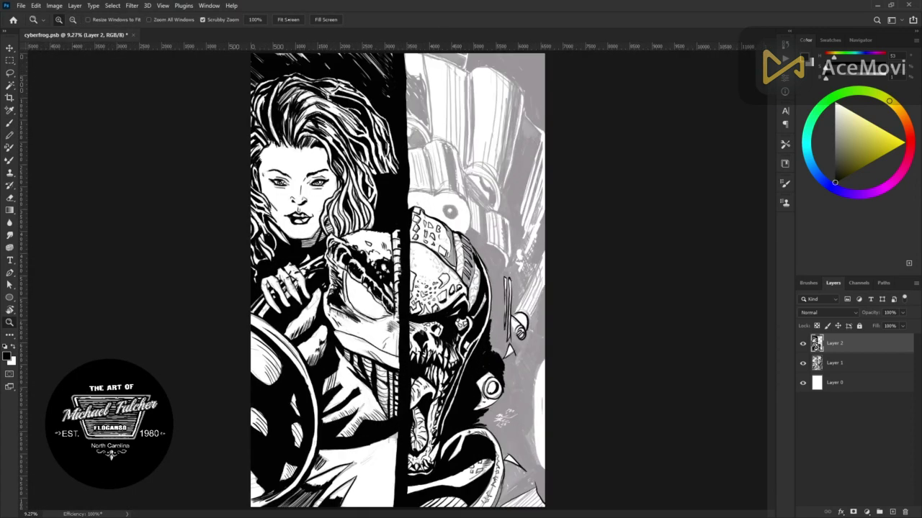
pyautogui.scroll(5, 423, 360)
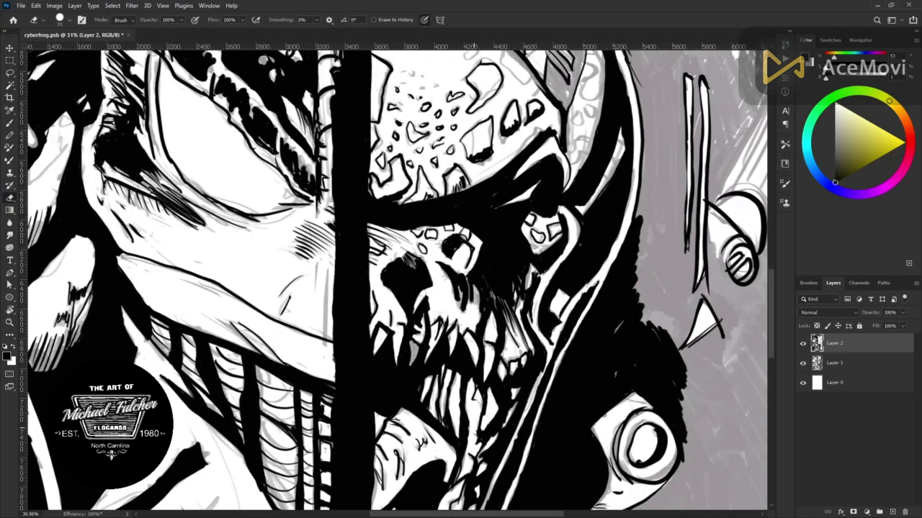
pyautogui.press('b')
pyautogui.scroll(-5, 629, 384)
pyautogui.scroll(2, 473, 288)
pyautogui.scroll(2, 473, 288)
pyautogui.scroll(2, 473, 288)
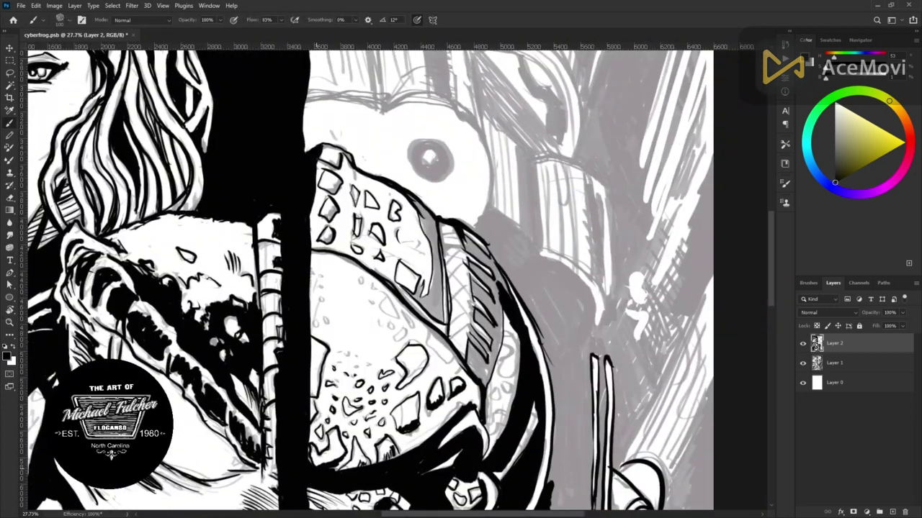
pyautogui.scroll(3, 465, 333)
pyautogui.moveTo(476, 403); pyautogui.dragTo(504, 360)
pyautogui.moveTo(504, 417); pyautogui.dragTo(533, 302)
pyautogui.moveTo(519, 432); pyautogui.dragTo(536, 238)
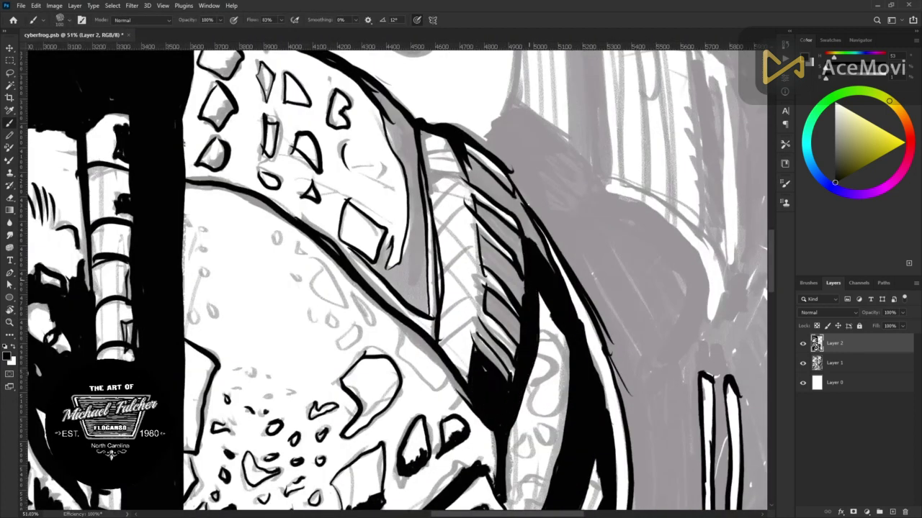
pyautogui.moveTo(551, 270); pyautogui.dragTo(468, 165)
# Hatch the helmet stripe with diagonal black lines, shading beside the crest
pyautogui.moveTo(482, 216); pyautogui.dragTo(522, 266)
pyautogui.moveTo(479, 237); pyautogui.dragTo(533, 310)
pyautogui.moveTo(482, 288)
pyautogui.mouseDown()
pyautogui.moveTo(515, 338)
pyautogui.moveTo(511, 378)
pyautogui.mouseUp()
pyautogui.moveTo(441, 344)
pyautogui.mouseDown()
pyautogui.moveTo(480, 318)
pyautogui.moveTo(487, 285)
pyautogui.mouseUp()
pyautogui.moveTo(439, 277); pyautogui.dragTo(466, 248)
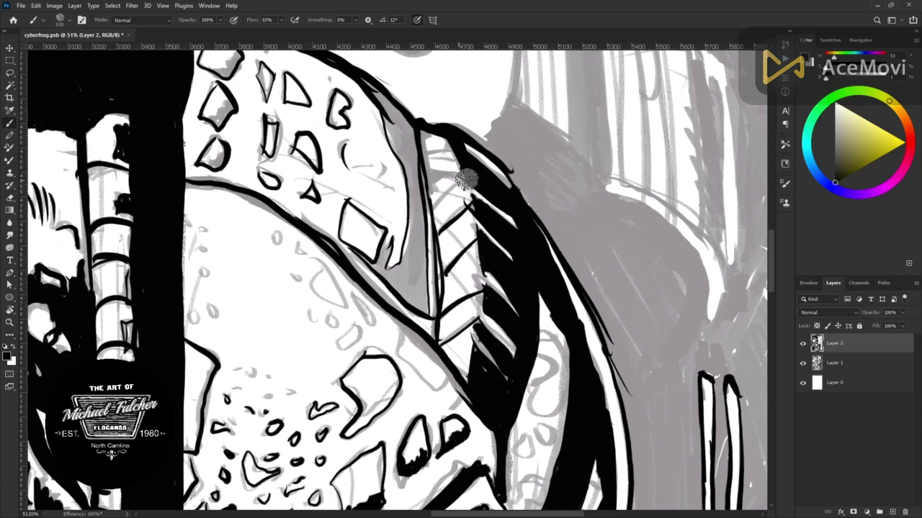
pyautogui.moveTo(432, 209); pyautogui.dragTo(476, 177)
pyautogui.moveTo(427, 167); pyautogui.dragTo(468, 141)
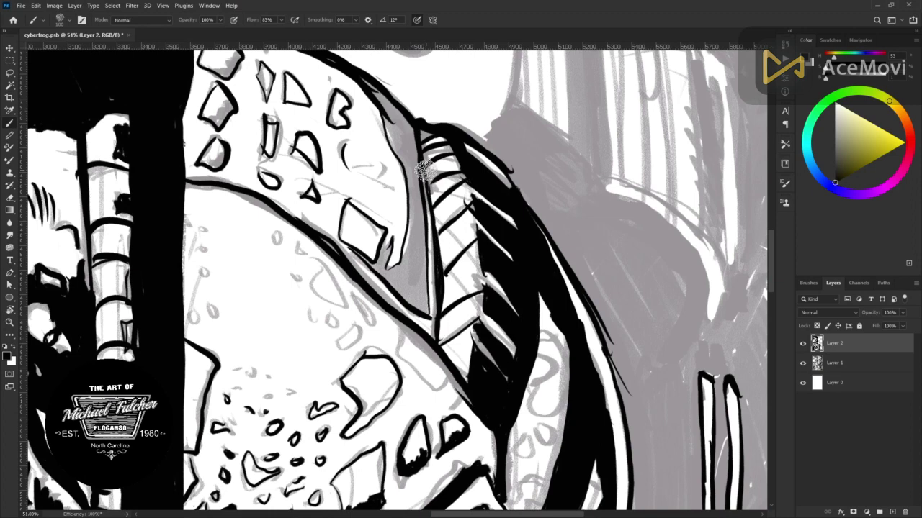
pyautogui.moveTo(385, 241); pyautogui.dragTo(424, 297)
# Check the whole page, then paint black ink inside the monster's mouth
pyautogui.press('z')
pyautogui.hotkey('ctrl', '0')
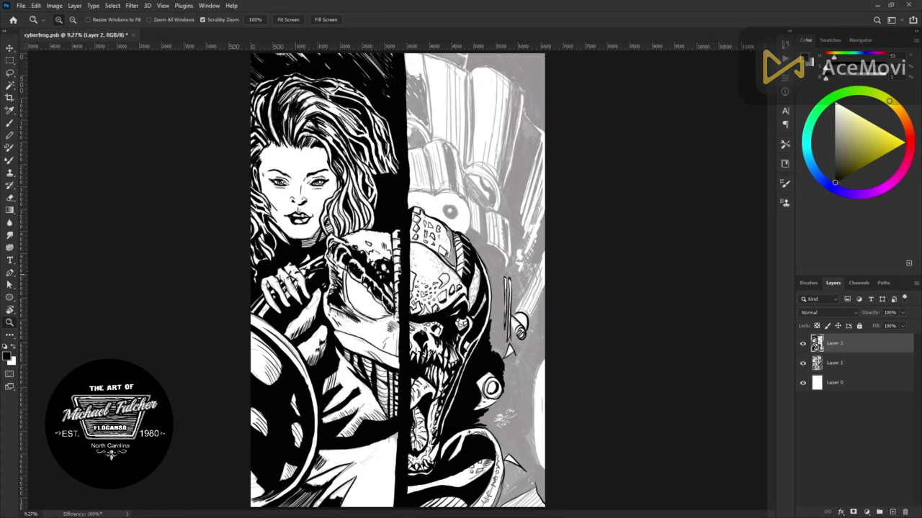
pyautogui.moveTo(294, 313); pyautogui.dragTo(403, 313)
pyautogui.press('b')
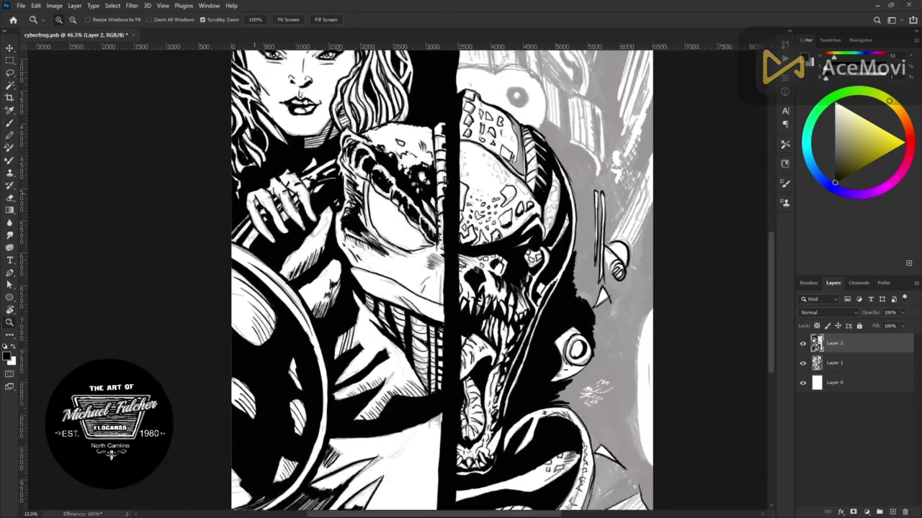
pyautogui.press('z')
pyautogui.moveTo(288, 234); pyautogui.dragTo(238, 234)
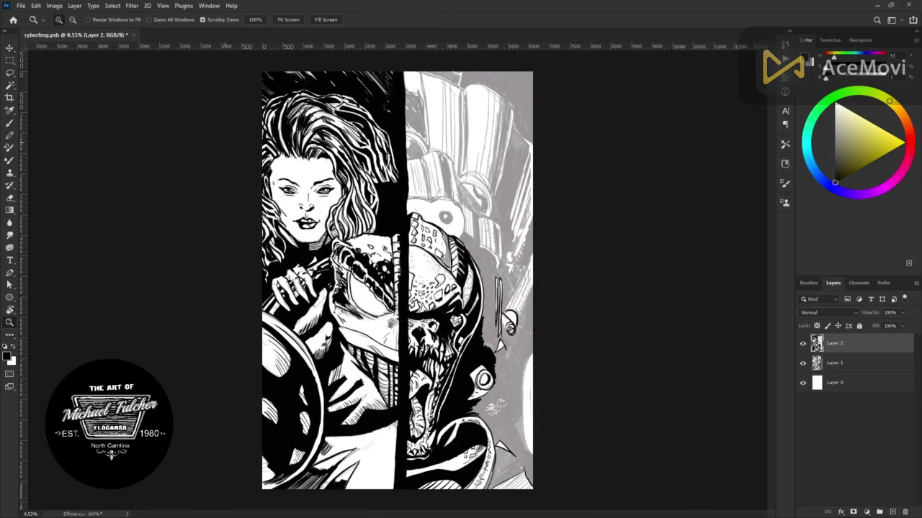
pyautogui.moveTo(479, 253); pyautogui.dragTo(521, 253)
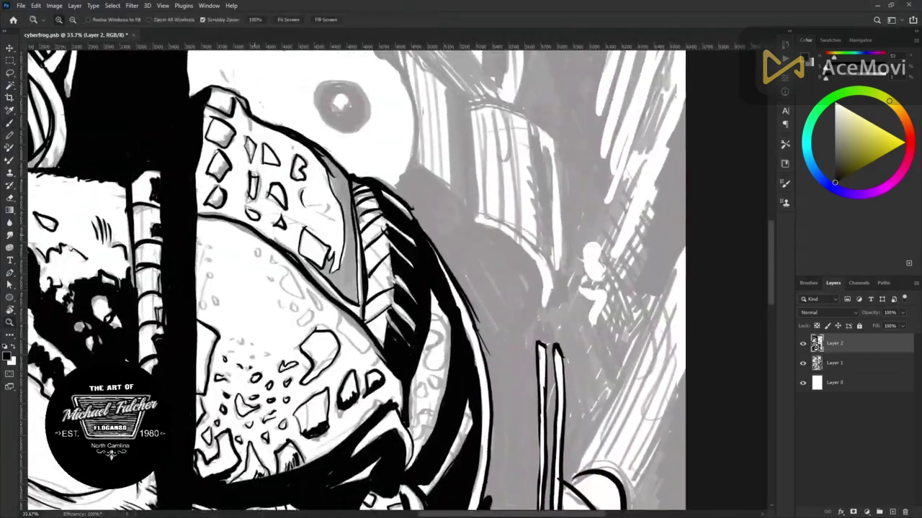
pyautogui.moveTo(274, 79); pyautogui.dragTo(303, 79)
pyautogui.press('b')
pyautogui.moveTo(360, 288); pyautogui.dragTo(381, 263)
pyautogui.moveTo(388, 216); pyautogui.dragTo(403, 295)
pyautogui.moveTo(382, 252)
pyautogui.mouseDown()
pyautogui.moveTo(401, 309)
pyautogui.moveTo(411, 257)
pyautogui.mouseUp()
# Blacken the mouth's dark edge and give the big eye a bold black outline
pyautogui.moveTo(393, 151); pyautogui.dragTo(411, 223)
pyautogui.moveTo(382, 133)
pyautogui.mouseDown()
pyautogui.moveTo(350, 72)
pyautogui.moveTo(407, 162)
pyautogui.mouseUp()
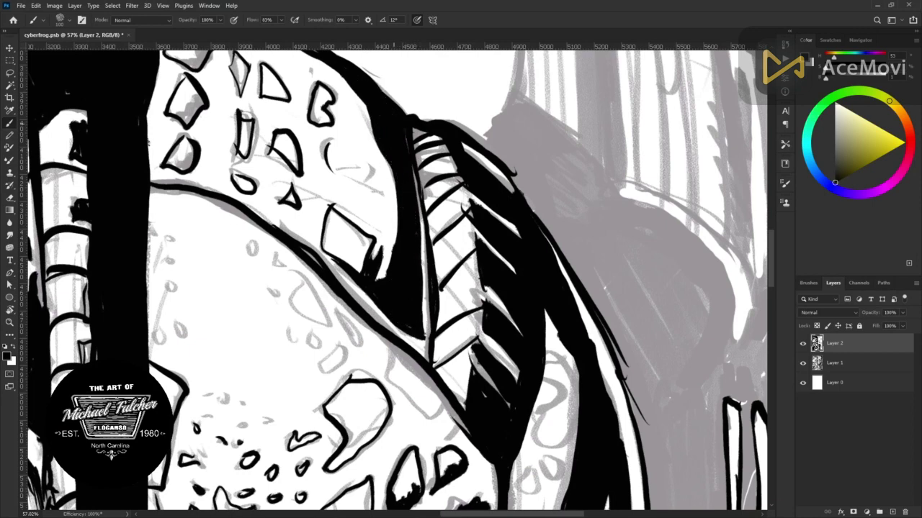
pyautogui.moveTo(403, 281); pyautogui.dragTo(432, 237)
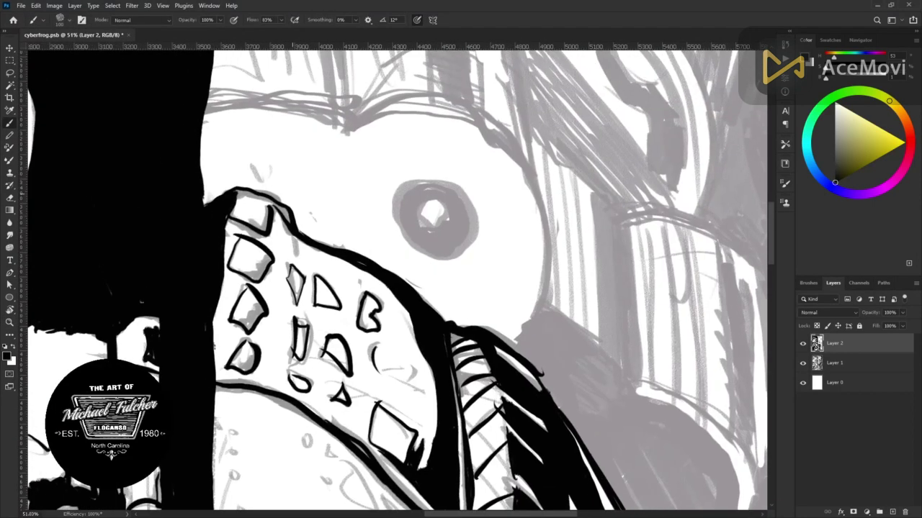
pyautogui.moveTo(429, 200)
pyautogui.mouseDown()
pyautogui.moveTo(425, 250)
pyautogui.moveTo(411, 190)
pyautogui.moveTo(467, 209)
pyautogui.moveTo(461, 245)
pyautogui.moveTo(425, 253)
pyautogui.mouseUp()
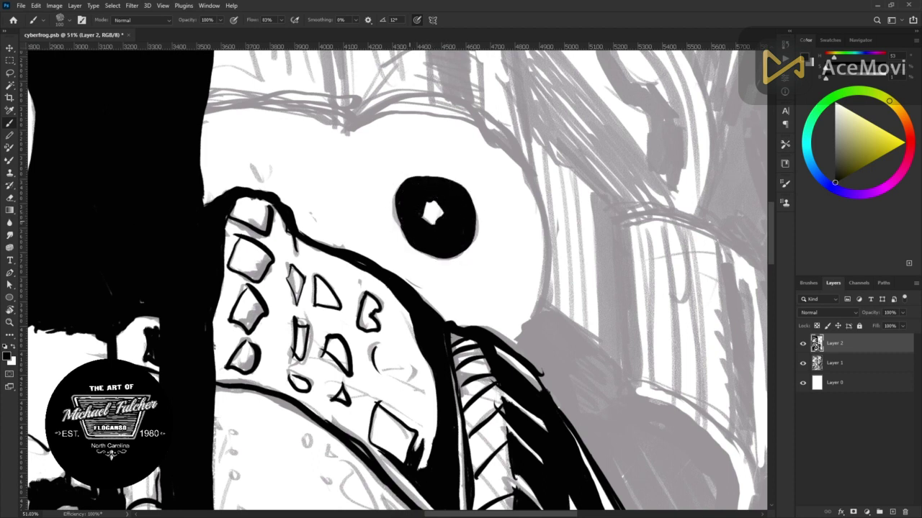
# Draw a curved black stroke and vertical hatch lines right of the frog's face
pyautogui.press('z')
pyautogui.hotkey('ctrl', '0')
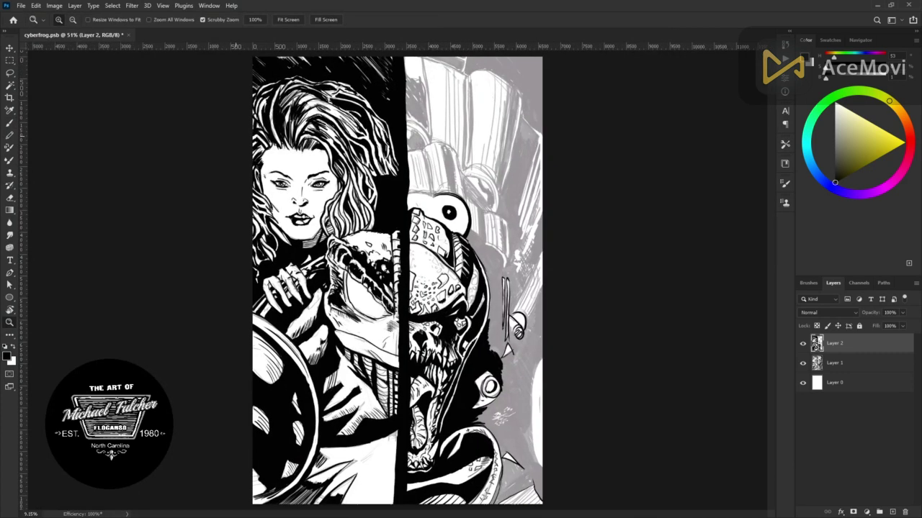
pyautogui.moveTo(504, 267); pyautogui.dragTo(562, 267)
pyautogui.press('b')
pyautogui.moveTo(428, 175); pyautogui.dragTo(502, 273)
pyautogui.moveTo(516, 83)
pyautogui.mouseDown()
pyautogui.moveTo(513, 252)
pyautogui.moveTo(504, 229)
pyautogui.mouseUp()
pyautogui.moveTo(511, 130); pyautogui.dragTo(515, 252)
pyautogui.moveTo(471, 72)
pyautogui.mouseDown()
pyautogui.moveTo(504, 151)
pyautogui.moveTo(461, 184)
pyautogui.mouseUp()
# Add more vertical hatching at the top and fill the grey gaps below with black
pyautogui.moveTo(450, 65)
pyautogui.mouseDown()
pyautogui.moveTo(436, 180)
pyautogui.moveTo(440, 173)
pyautogui.mouseUp()
pyautogui.moveTo(423, 61); pyautogui.dragTo(432, 147)
pyautogui.moveTo(403, 85)
pyautogui.mouseDown()
pyautogui.moveTo(406, 160)
pyautogui.moveTo(493, 285)
pyautogui.moveTo(403, 187)
pyautogui.mouseUp()
pyautogui.moveTo(375, 151)
pyautogui.mouseDown()
pyautogui.moveTo(425, 231)
pyautogui.moveTo(387, 144)
pyautogui.moveTo(414, 169)
pyautogui.moveTo(337, 54)
pyautogui.mouseUp()
pyautogui.moveTo(465, 217); pyautogui.dragTo(450, 466)
pyautogui.moveTo(448, 456)
pyautogui.mouseDown()
pyautogui.moveTo(397, 401)
pyautogui.moveTo(438, 422)
pyautogui.moveTo(395, 383)
pyautogui.moveTo(405, 273)
pyautogui.moveTo(444, 325)
pyautogui.moveTo(425, 245)
pyautogui.moveTo(389, 176)
pyautogui.mouseUp()
pyautogui.moveTo(418, 447); pyautogui.dragTo(389, 262)
pyautogui.moveTo(443, 252)
pyautogui.mouseDown()
pyautogui.moveTo(406, 338)
pyautogui.moveTo(371, 263)
pyautogui.mouseUp()
# Run a black outline down the left edge of the white shape
pyautogui.moveTo(375, 443); pyautogui.dragTo(342, 320)
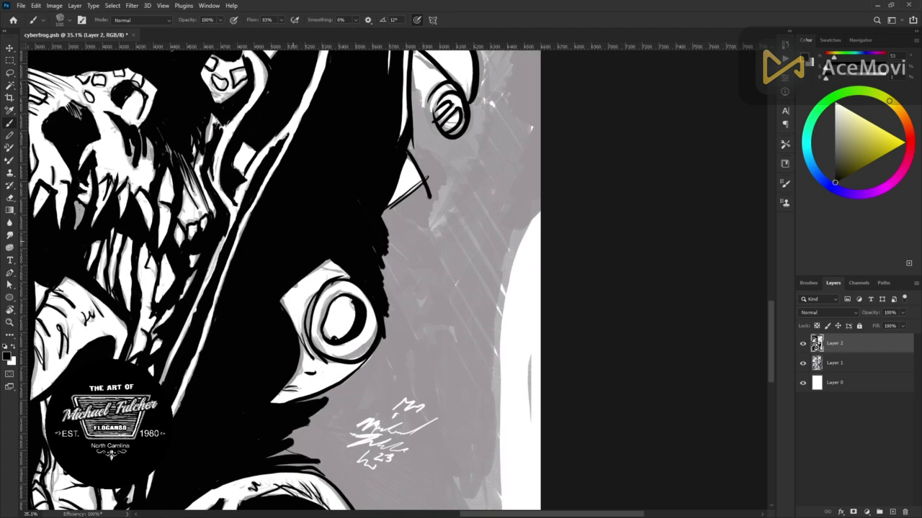
pyautogui.moveTo(428, 115)
pyautogui.mouseDown()
pyautogui.moveTo(443, 155)
pyautogui.moveTo(411, 209)
pyautogui.mouseUp()
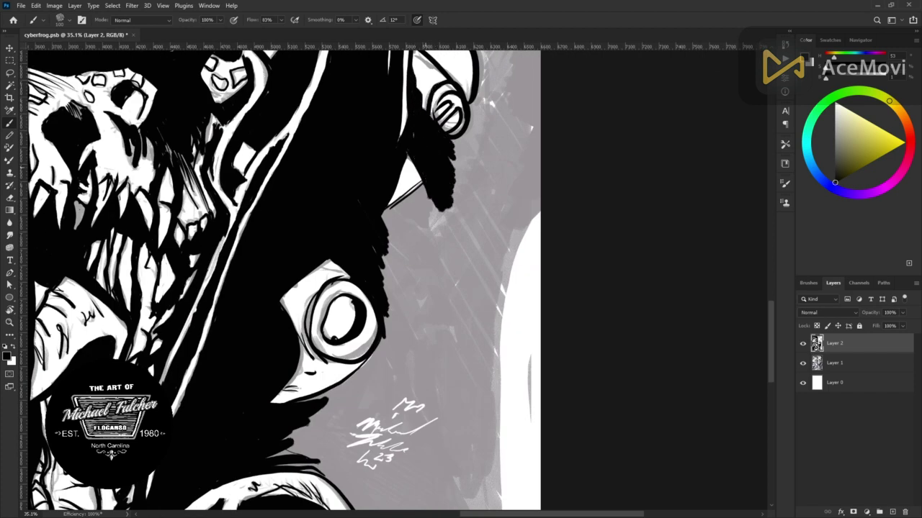
pyautogui.scroll(-1, 412, 155)
pyautogui.scroll(-1, 411, 155)
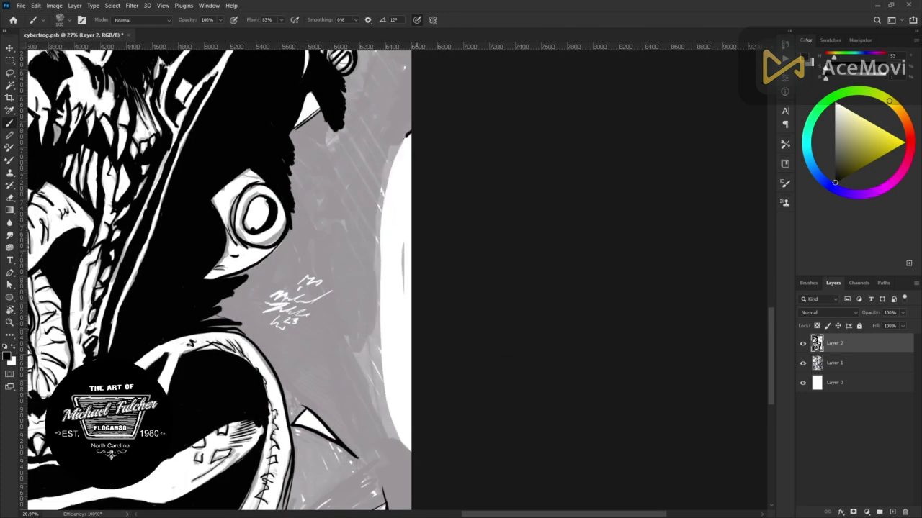
pyautogui.moveTo(410, 132); pyautogui.dragTo(409, 450)
pyautogui.hotkey('ctrl', 'z')
pyautogui.hotkey('ctrl', 'z')
pyautogui.moveTo(409, 128); pyautogui.dragTo(410, 464)
# Fill the lower-left grey areas near the tentacle with solid black
pyautogui.scroll(-5, 407, 270)
pyautogui.moveTo(270, 390)
pyautogui.mouseDown()
pyautogui.moveTo(295, 338)
pyautogui.moveTo(338, 353)
pyautogui.moveTo(294, 304)
pyautogui.moveTo(387, 336)
pyautogui.moveTo(294, 339)
pyautogui.mouseUp()
pyautogui.moveTo(301, 243)
pyautogui.mouseDown()
pyautogui.moveTo(245, 180)
pyautogui.moveTo(352, 274)
pyautogui.moveTo(378, 269)
pyautogui.moveTo(387, 356)
pyautogui.mouseUp()
pyautogui.scroll(-5, 541, 464)
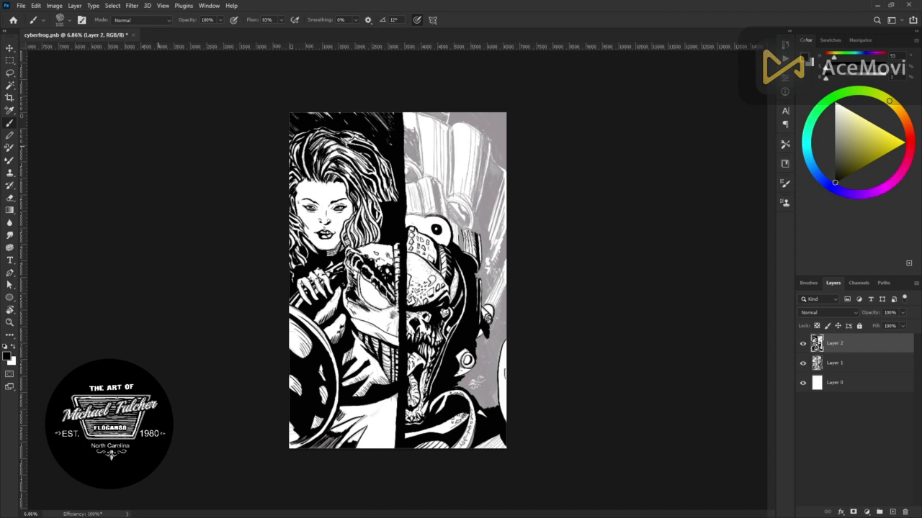
# Surround the white signature with solid black, extending up to the top-right hand
pyautogui.scroll(5, 477, 380)
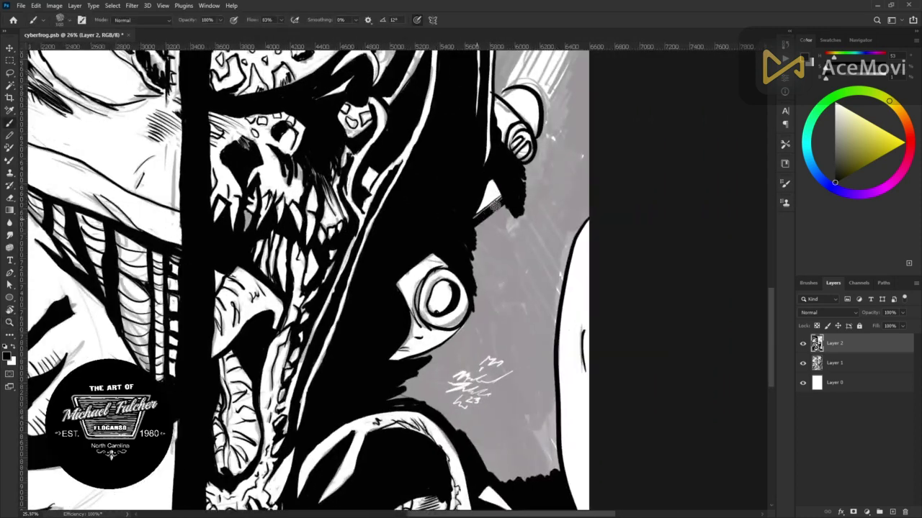
pyautogui.moveTo(481, 354); pyautogui.dragTo(517, 375)
pyautogui.moveTo(446, 421)
pyautogui.mouseDown()
pyautogui.moveTo(432, 382)
pyautogui.moveTo(400, 407)
pyautogui.moveTo(461, 332)
pyautogui.moveTo(476, 352)
pyautogui.moveTo(515, 238)
pyautogui.moveTo(479, 292)
pyautogui.mouseUp()
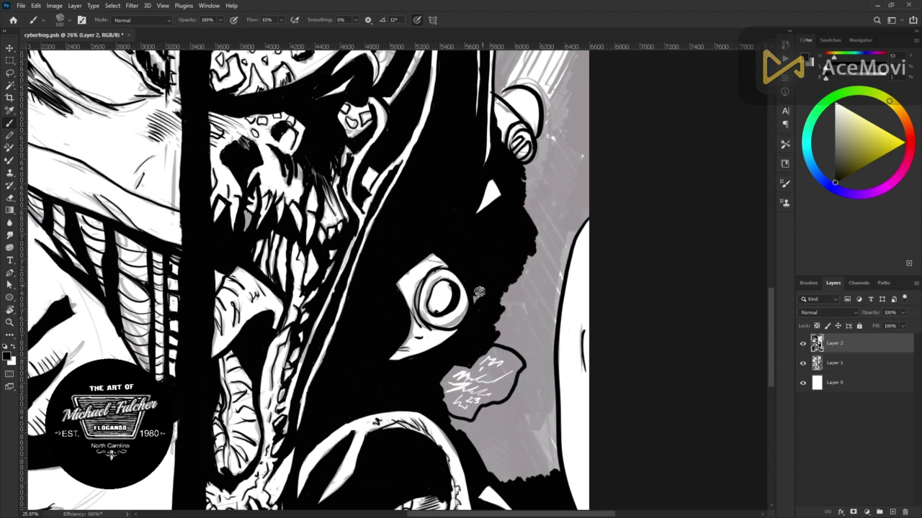
pyautogui.moveTo(529, 426)
pyautogui.mouseDown()
pyautogui.moveTo(551, 461)
pyautogui.moveTo(475, 461)
pyautogui.moveTo(521, 405)
pyautogui.moveTo(545, 397)
pyautogui.moveTo(515, 389)
pyautogui.moveTo(481, 440)
pyautogui.mouseUp()
pyautogui.moveTo(518, 336)
pyautogui.mouseDown()
pyautogui.moveTo(537, 273)
pyautogui.moveTo(499, 333)
pyautogui.mouseUp()
pyautogui.moveTo(547, 353)
pyautogui.mouseDown()
pyautogui.moveTo(558, 230)
pyautogui.moveTo(576, 194)
pyautogui.moveTo(551, 155)
pyautogui.moveTo(538, 245)
pyautogui.mouseUp()
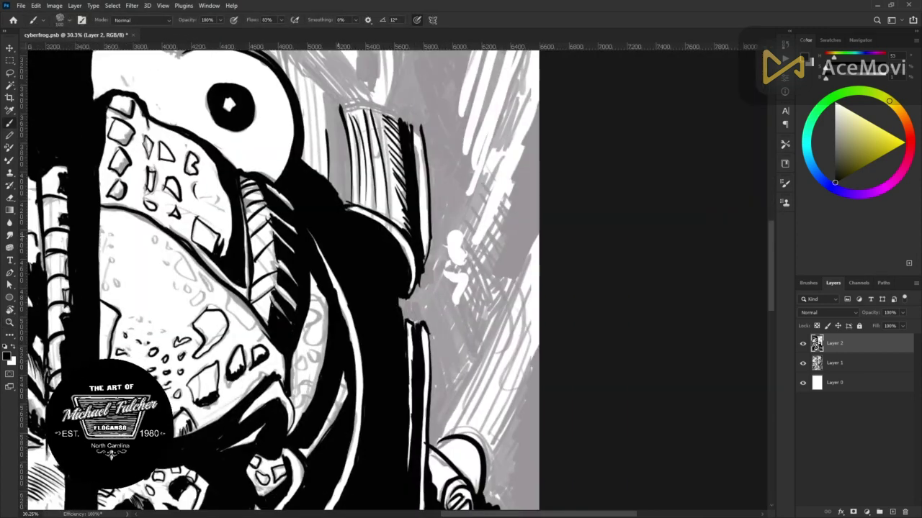
# Outline the small white figure in black and hatch long lines beside it
pyautogui.moveTo(441, 272); pyautogui.dragTo(458, 304)
pyautogui.moveTo(450, 229); pyautogui.dragTo(466, 263)
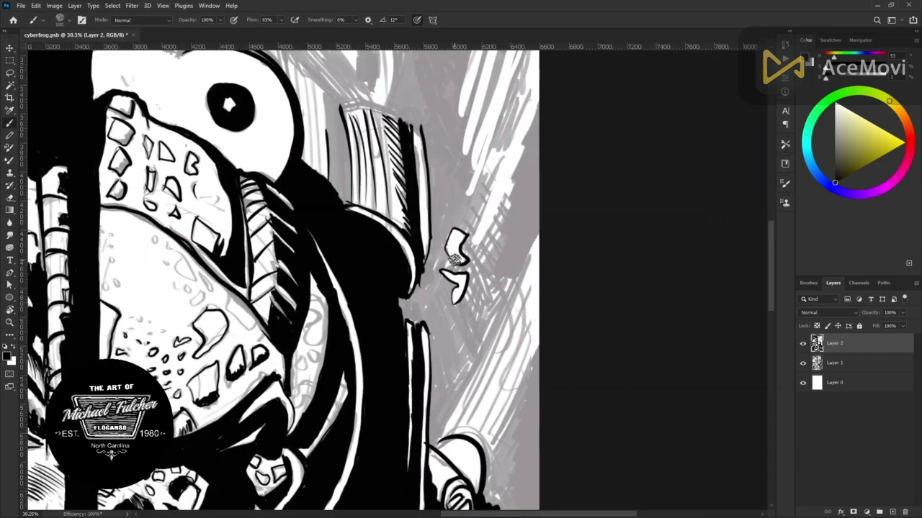
pyautogui.moveTo(539, 347); pyautogui.dragTo(488, 457)
pyautogui.moveTo(537, 231); pyautogui.dragTo(448, 425)
pyautogui.moveTo(469, 386)
pyautogui.mouseDown()
pyautogui.moveTo(475, 303)
pyautogui.moveTo(511, 224)
pyautogui.moveTo(468, 252)
pyautogui.mouseUp()
pyautogui.moveTo(497, 169)
pyautogui.mouseDown()
pyautogui.moveTo(467, 252)
pyautogui.moveTo(441, 272)
pyautogui.moveTo(454, 317)
pyautogui.mouseUp()
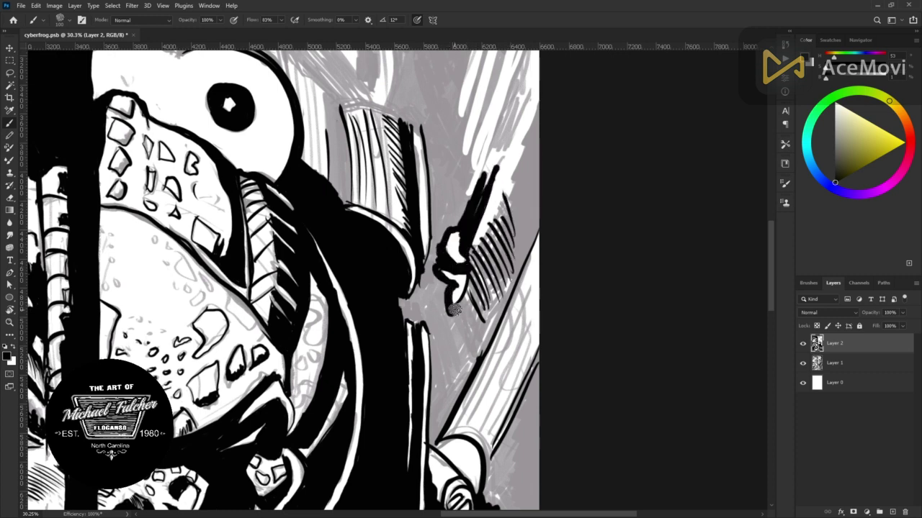
# Ink black around the figure's lower side and the gap right of the vertical line
pyautogui.moveTo(464, 277); pyautogui.dragTo(432, 324)
pyautogui.moveTo(432, 237); pyautogui.dragTo(418, 320)
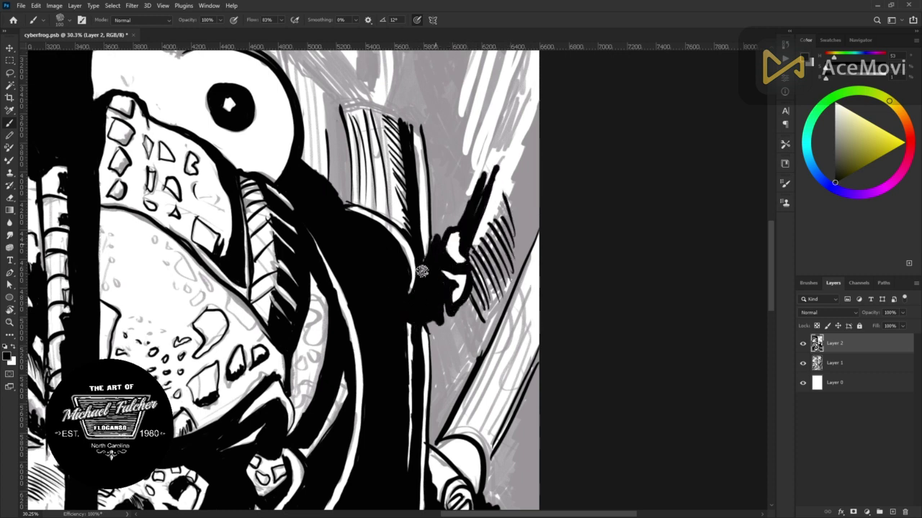
pyautogui.moveTo(432, 448)
pyautogui.mouseDown()
pyautogui.moveTo(430, 328)
pyautogui.moveTo(479, 342)
pyautogui.mouseUp()
pyautogui.moveTo(440, 381); pyautogui.dragTo(487, 304)
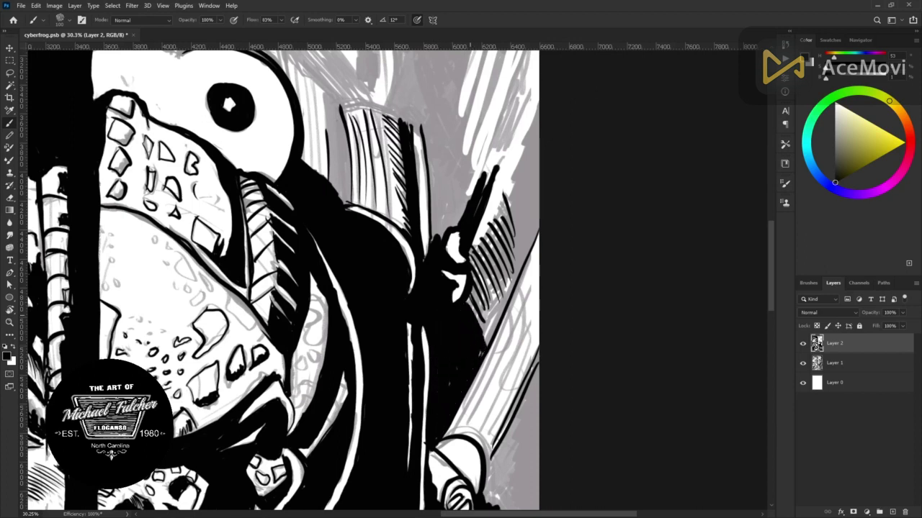
# Hatch long diagonals toward the right page edge and cross-hatch over them
pyautogui.moveTo(450, 482); pyautogui.dragTo(532, 288)
pyautogui.moveTo(464, 428); pyautogui.dragTo(533, 339)
pyautogui.moveTo(507, 202); pyautogui.dragTo(537, 108)
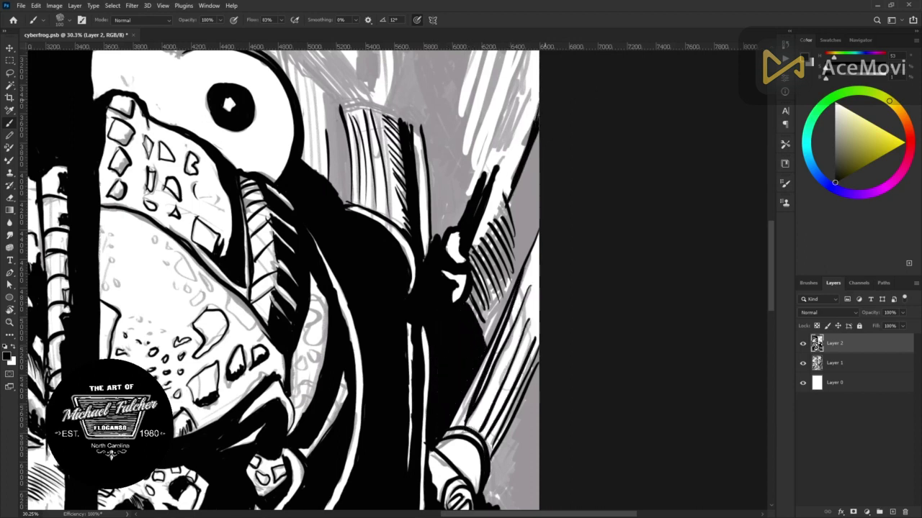
pyautogui.moveTo(479, 331); pyautogui.dragTo(529, 213)
pyautogui.moveTo(505, 250); pyautogui.dragTo(472, 285)
pyautogui.moveTo(536, 186); pyautogui.dragTo(468, 261)
pyautogui.moveTo(542, 133)
pyautogui.mouseDown()
pyautogui.moveTo(511, 225)
pyautogui.moveTo(496, 333)
pyautogui.mouseUp()
# Blacken the grey patch right of the fist and check the whole page
pyautogui.hotkey('ctrl', '0')
pyautogui.scroll(3, 495, 333)
pyautogui.moveTo(454, 378)
pyautogui.mouseDown()
pyautogui.moveTo(504, 285)
pyautogui.moveTo(493, 418)
pyautogui.mouseUp()
pyautogui.moveTo(486, 352); pyautogui.dragTo(459, 410)
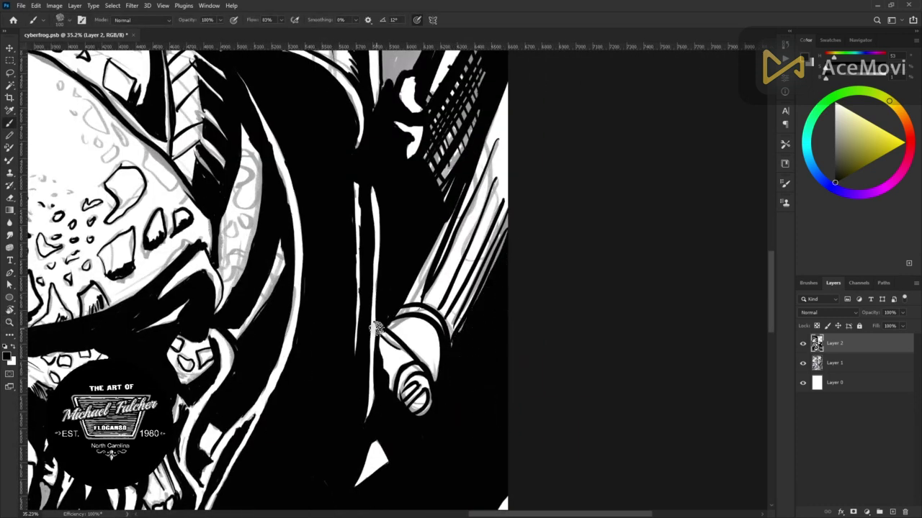
pyautogui.hotkey('ctrl', '0')
# Ink the tube outline above the frog's eye and the strokes left of it
pyautogui.scroll(3, 206, 142)
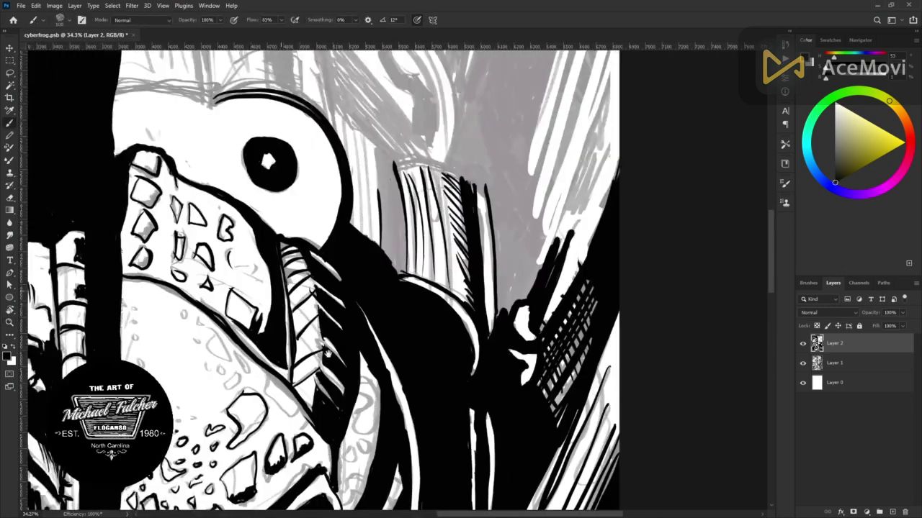
pyautogui.moveTo(148, 210); pyautogui.dragTo(239, 220)
pyautogui.scroll(3, 238, 222)
pyautogui.moveTo(389, 364)
pyautogui.mouseDown()
pyautogui.moveTo(218, 155)
pyautogui.moveTo(263, 337)
pyautogui.mouseUp()
pyautogui.moveTo(216, 169)
pyautogui.mouseDown()
pyautogui.moveTo(164, 141)
pyautogui.moveTo(216, 80)
pyautogui.mouseUp()
pyautogui.moveTo(202, 144); pyautogui.dragTo(229, 234)
# Hatch inside the tube's sides and ink a V shape and arc over its top
pyautogui.moveTo(216, 129); pyautogui.dragTo(274, 216)
pyautogui.moveTo(209, 108)
pyautogui.mouseDown()
pyautogui.moveTo(227, 259)
pyautogui.moveTo(231, 108)
pyautogui.mouseUp()
pyautogui.moveTo(249, 270); pyautogui.dragTo(245, 396)
pyautogui.moveTo(284, 249); pyautogui.dragTo(299, 385)
pyautogui.moveTo(346, 234)
pyautogui.mouseDown()
pyautogui.moveTo(382, 414)
pyautogui.moveTo(361, 241)
pyautogui.mouseUp()
pyautogui.moveTo(371, 324); pyautogui.dragTo(395, 414)
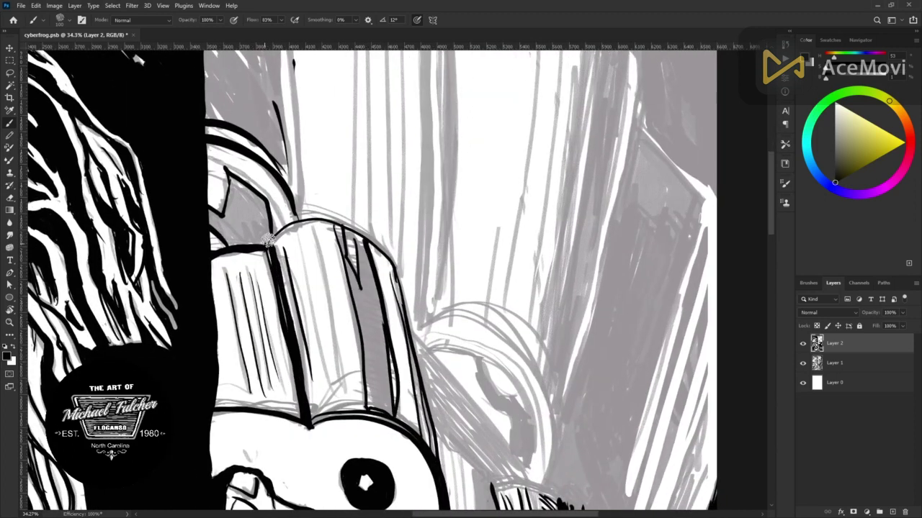
pyautogui.moveTo(268, 242); pyautogui.dragTo(400, 280)
# Outline the helmet's eye in thick black and fill the area below it solid black
pyautogui.moveTo(472, 354); pyautogui.dragTo(524, 425)
pyautogui.moveTo(426, 353)
pyautogui.mouseDown()
pyautogui.moveTo(517, 369)
pyautogui.moveTo(533, 464)
pyautogui.mouseUp()
pyautogui.moveTo(476, 360); pyautogui.dragTo(515, 403)
pyautogui.moveTo(437, 365); pyautogui.dragTo(536, 479)
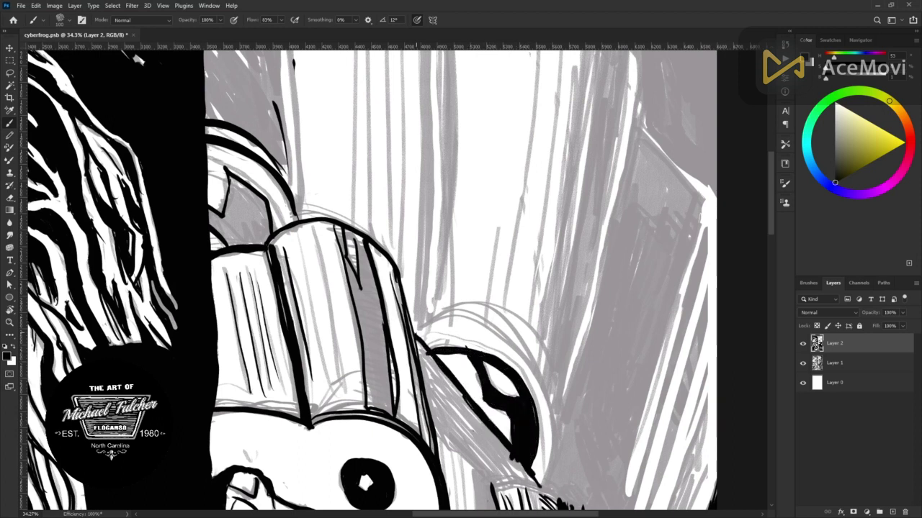
pyautogui.moveTo(464, 451)
pyautogui.mouseDown()
pyautogui.moveTo(446, 421)
pyautogui.moveTo(526, 475)
pyautogui.moveTo(425, 353)
pyautogui.moveTo(471, 430)
pyautogui.mouseUp()
pyautogui.hotkey('ctrl', '0')
pyautogui.scroll(3, 474, 468)
pyautogui.scroll(3, 474, 468)
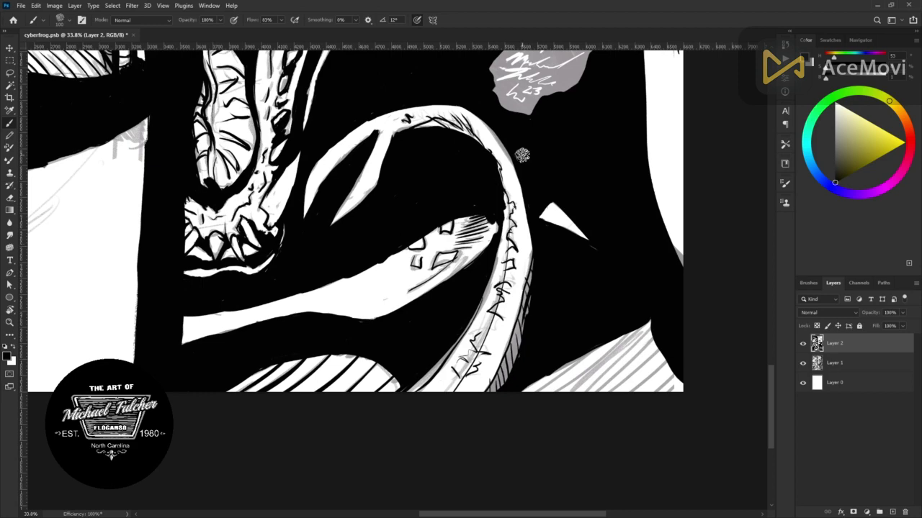
# Zoom in on the frog's helmet eye and add three hatch strokes on the helmet
pyautogui.press('z')
pyautogui.moveTo(645, 410); pyautogui.dragTo(547, 409)
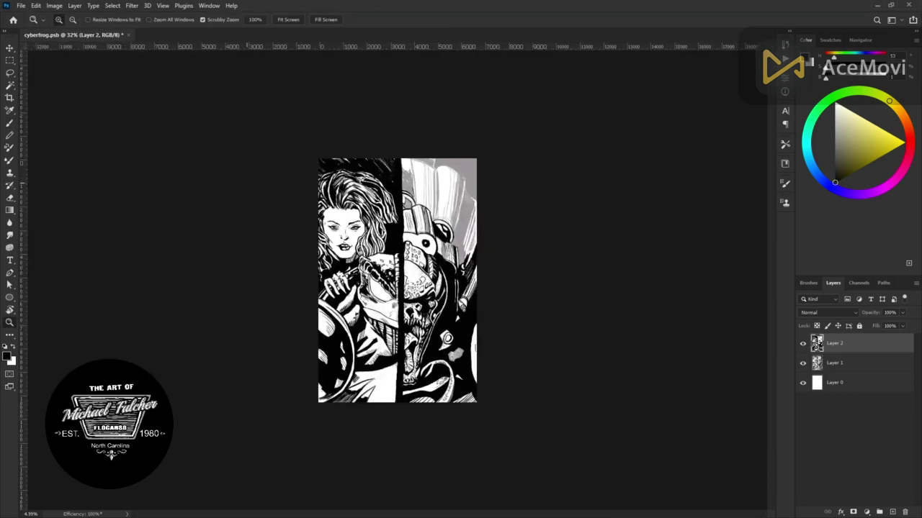
pyautogui.click(432, 267)
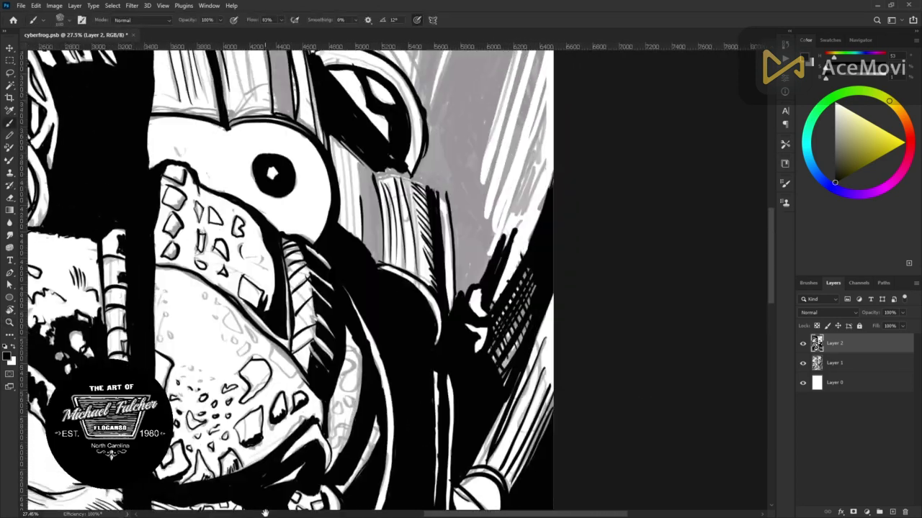
pyautogui.scroll(3, 265, 513)
pyautogui.moveTo(342, 308); pyautogui.dragTo(328, 389)
pyautogui.moveTo(320, 288); pyautogui.dragTo(316, 353)
pyautogui.moveTo(357, 324)
pyautogui.mouseDown()
pyautogui.moveTo(439, 371)
pyautogui.moveTo(382, 317)
pyautogui.moveTo(361, 422)
pyautogui.mouseUp()
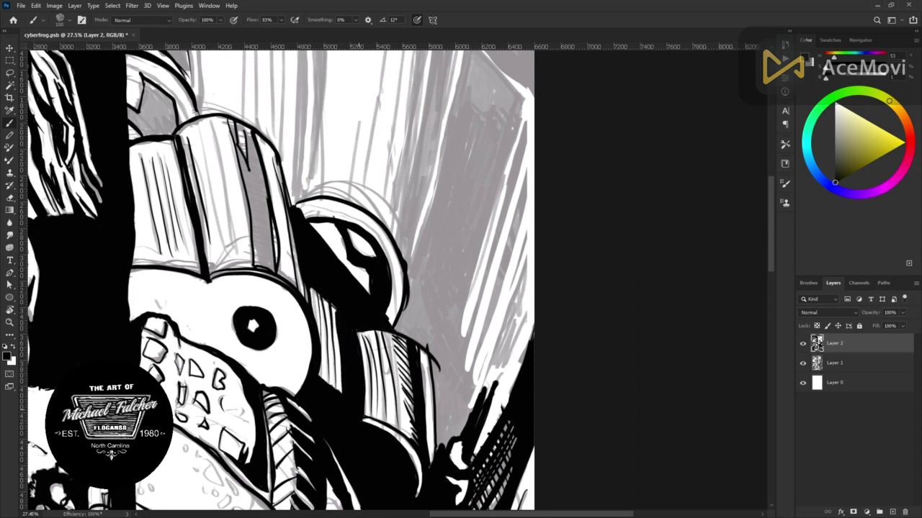
# Hatch the dark edge of the frog's head, then touch up the pebble-scale outlines and long curved line
pyautogui.hotkey('ctrl', '0')
pyautogui.moveTo(428, 270)
pyautogui.mouseDown()
pyautogui.moveTo(552, 463)
pyautogui.moveTo(594, 392)
pyautogui.mouseUp()
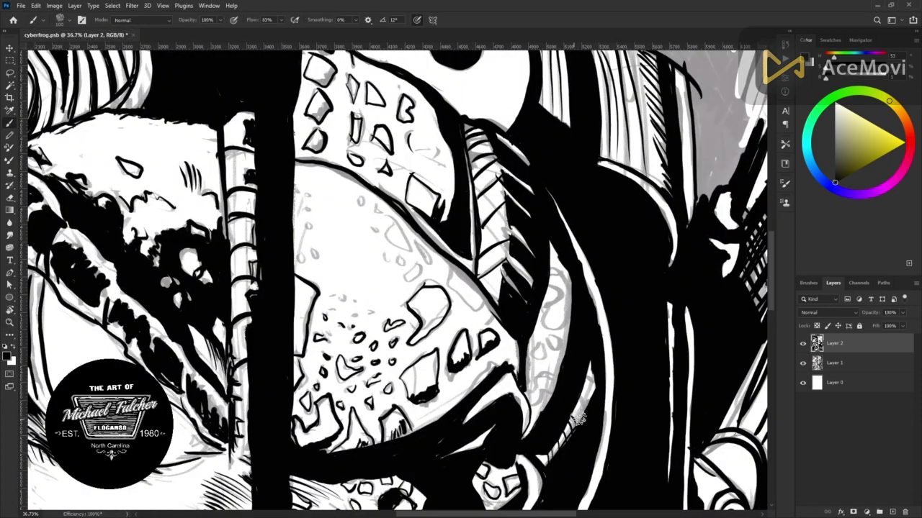
pyautogui.moveTo(547, 371)
pyautogui.mouseDown()
pyautogui.moveTo(546, 338)
pyautogui.moveTo(556, 326)
pyautogui.mouseUp()
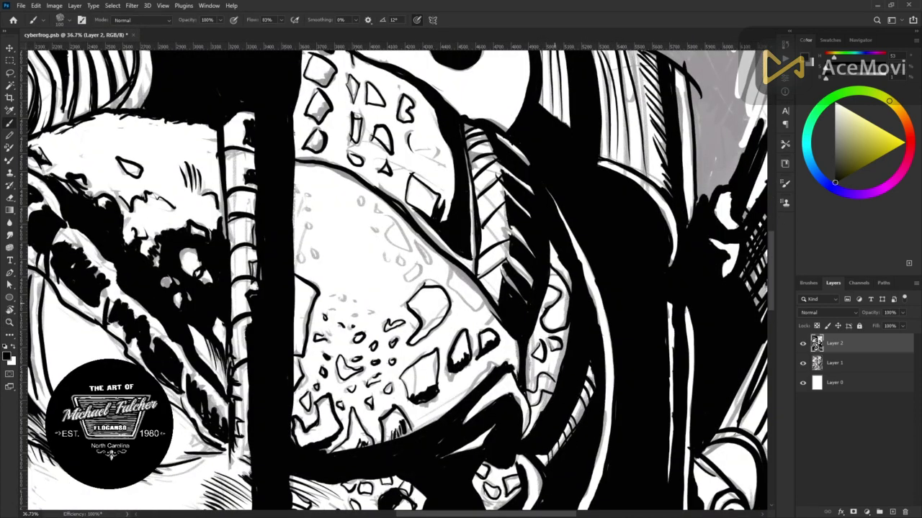
pyautogui.press('e')
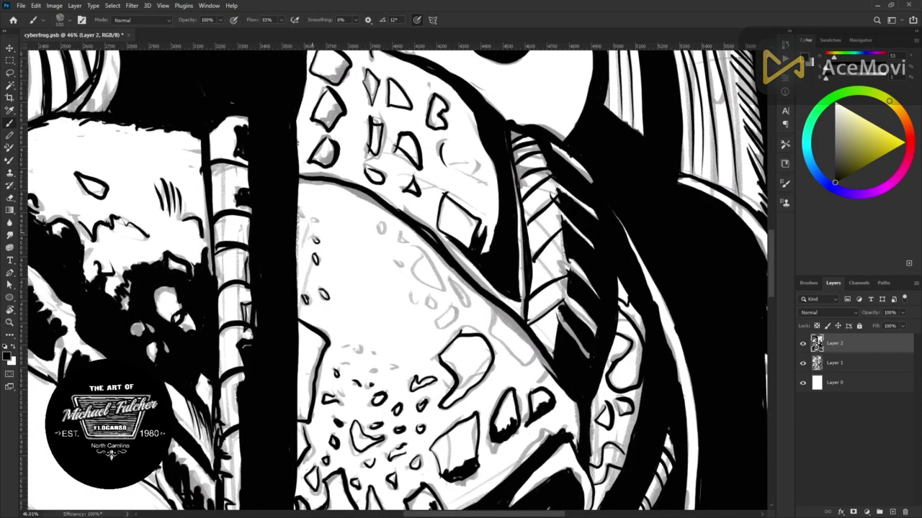
pyautogui.moveTo(378, 223); pyautogui.dragTo(383, 234)
pyautogui.moveTo(400, 238); pyautogui.dragTo(404, 244)
pyautogui.moveTo(412, 251); pyautogui.dragTo(441, 288)
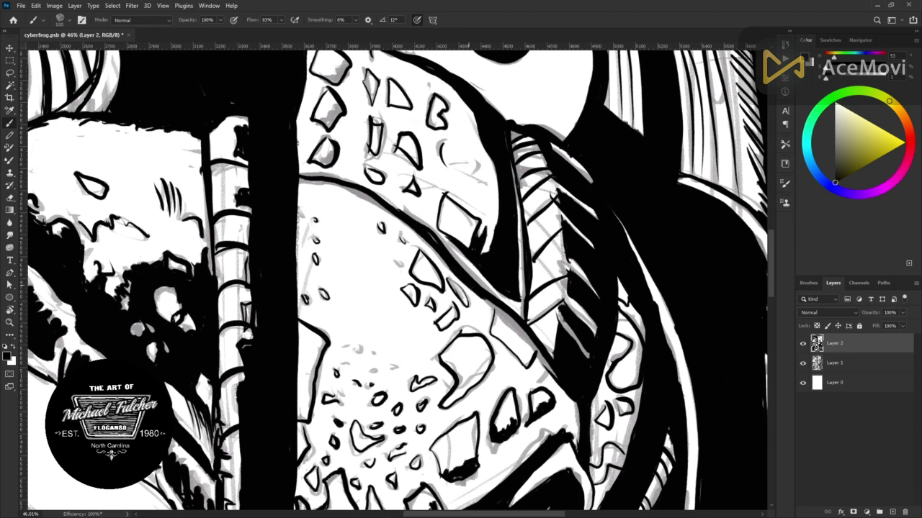
pyautogui.moveTo(301, 174); pyautogui.dragTo(397, 209)
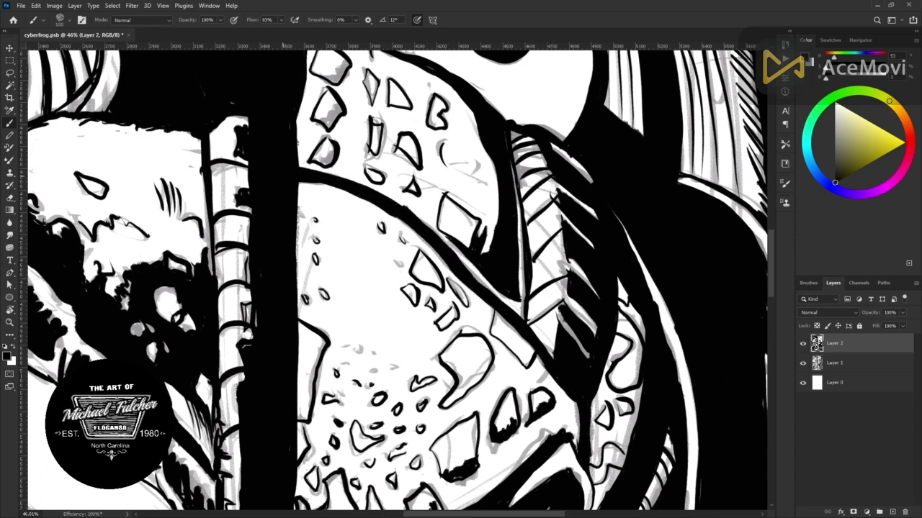
# Fill the area left of the frog's hat solid black with the Brush
pyautogui.press('z')
pyautogui.hotkey('ctrl', '0')
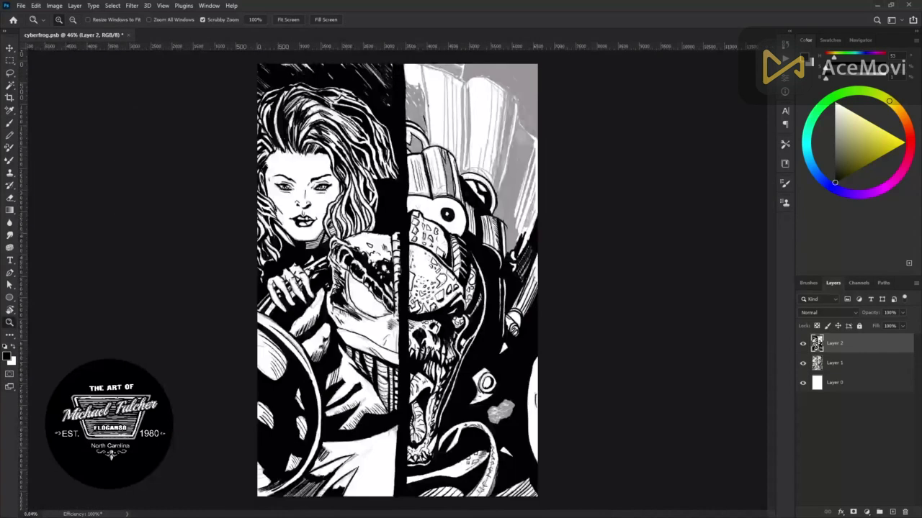
pyautogui.moveTo(397, 280); pyautogui.dragTo(385, 280)
pyautogui.press('b')
pyautogui.scroll(3, 385, 280)
pyautogui.scroll(3, 385, 280)
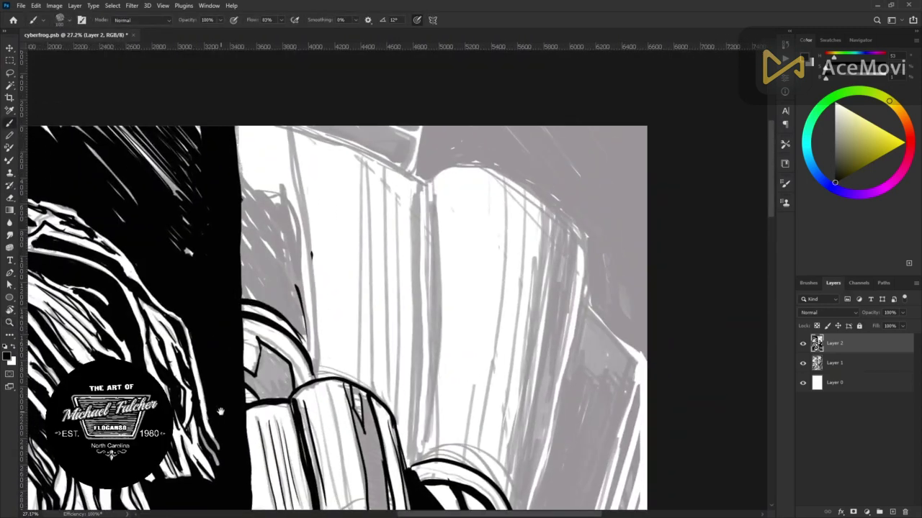
pyautogui.scroll(2, 191, 324)
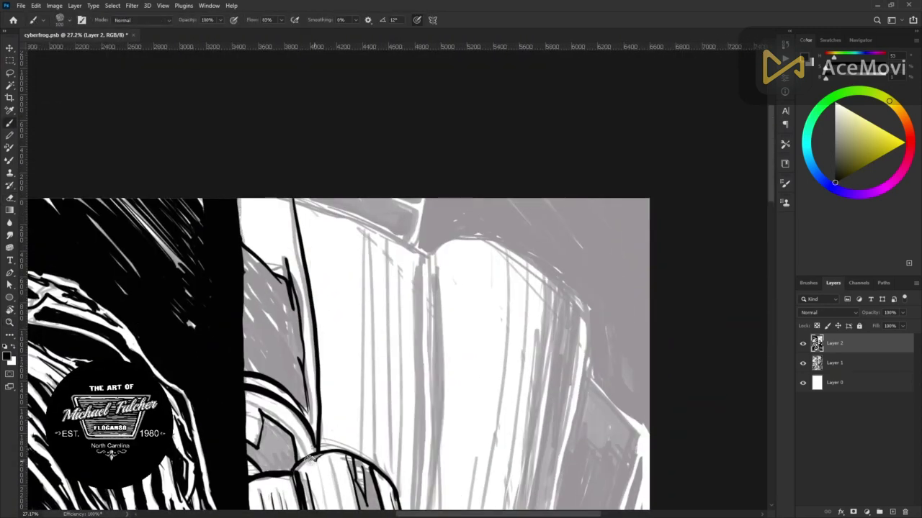
pyautogui.scroll(-2, 317, 458)
pyautogui.scroll(-3, 303, 418)
pyautogui.hscroll(2, 291, 381)
pyautogui.moveTo(187, 192)
pyautogui.mouseDown()
pyautogui.moveTo(237, 241)
pyautogui.moveTo(194, 259)
pyautogui.mouseUp()
pyautogui.moveTo(205, 212)
pyautogui.mouseDown()
pyautogui.moveTo(216, 237)
pyautogui.moveTo(202, 257)
pyautogui.mouseUp()
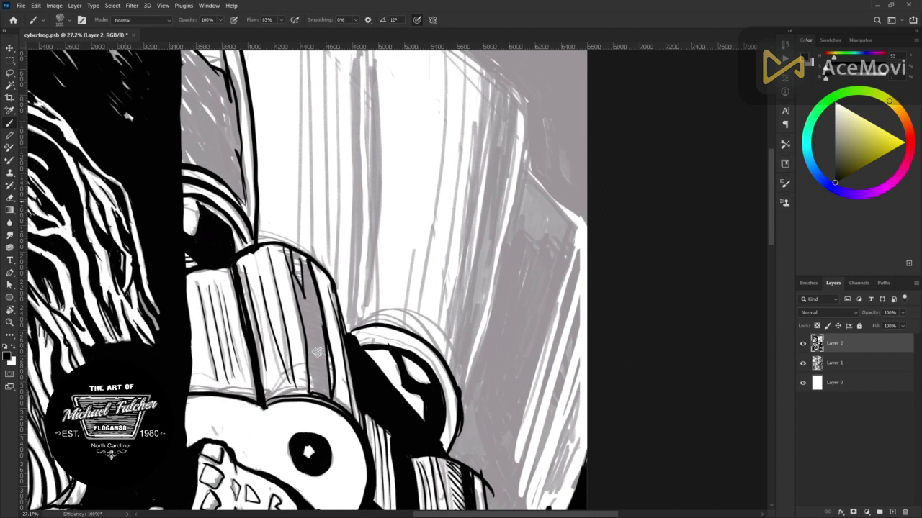
# Add vertical ink strokes on the frog's hat and fit the page in view
pyautogui.moveTo(313, 355); pyautogui.dragTo(318, 397)
pyautogui.moveTo(284, 249); pyautogui.dragTo(317, 396)
pyautogui.press('z')
pyautogui.hotkey('ctrl', '0')
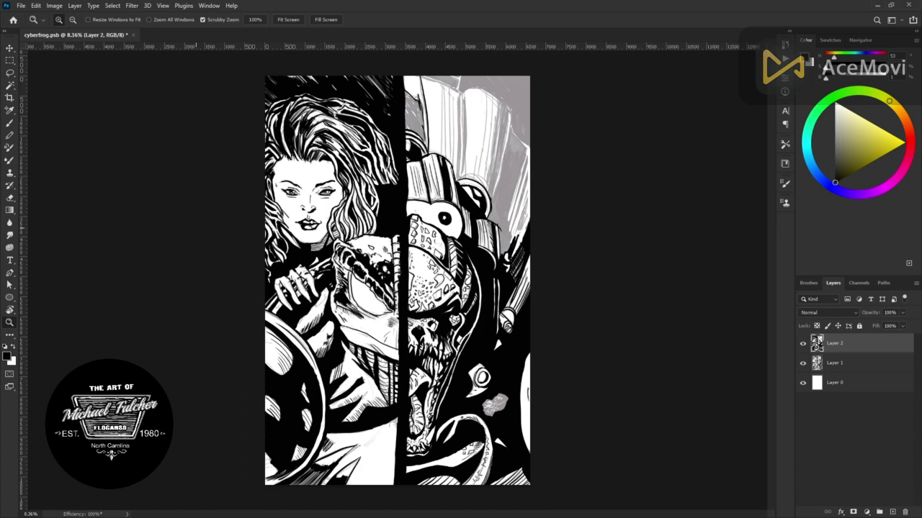
# Zoom into the grey signature patch and paint it solid black
pyautogui.moveTo(504, 416); pyautogui.dragTo(569, 415)
pyautogui.press('b')
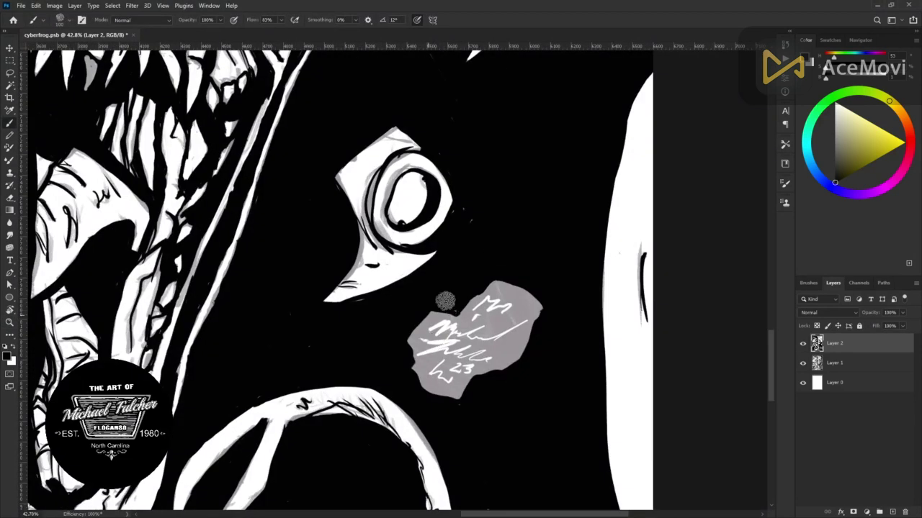
pyautogui.moveTo(497, 340); pyautogui.dragTo(524, 302)
pyautogui.moveTo(527, 337)
pyautogui.mouseDown()
pyautogui.moveTo(446, 333)
pyautogui.moveTo(410, 367)
pyautogui.mouseUp()
# Erase a white signature into the black patch and view the whole page
pyautogui.press('e')
pyautogui.moveTo(433, 333); pyautogui.dragTo(535, 334)
pyautogui.moveTo(476, 317); pyautogui.dragTo(506, 311)
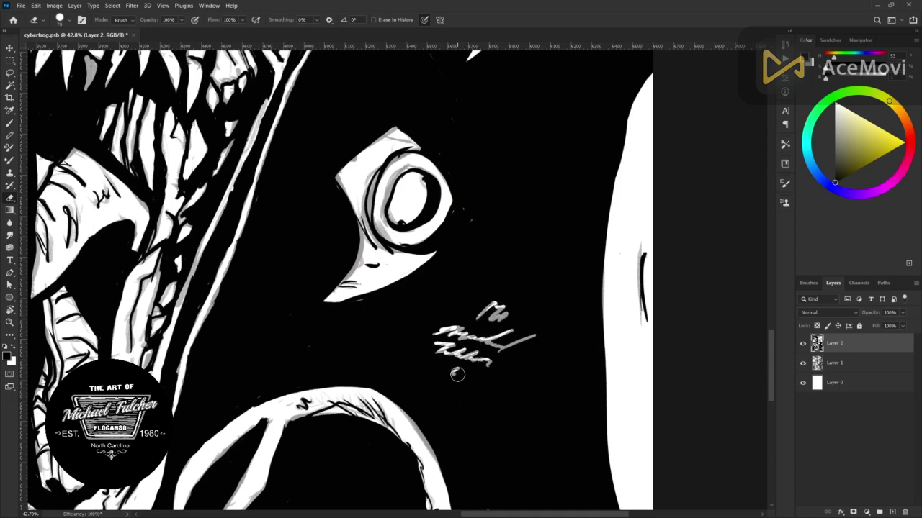
pyautogui.hotkey('ctrl', '0')
pyautogui.scroll(5, 333, 365)
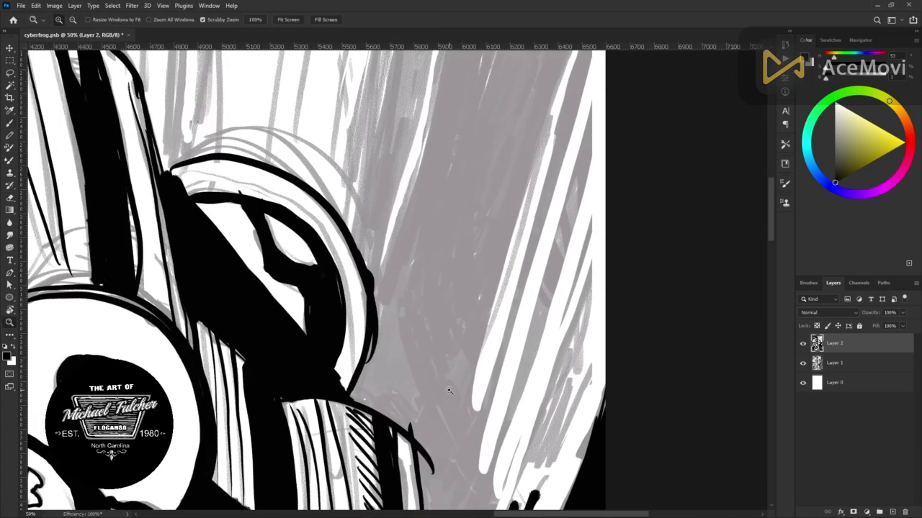
# Paint black strokes down the right panel's edge and a dark mass below them
pyautogui.press('b')
pyautogui.moveTo(519, 308); pyautogui.dragTo(481, 438)
pyautogui.moveTo(517, 252); pyautogui.dragTo(471, 426)
pyautogui.moveTo(508, 287); pyautogui.dragTo(485, 381)
pyautogui.moveTo(485, 393); pyautogui.dragTo(465, 444)
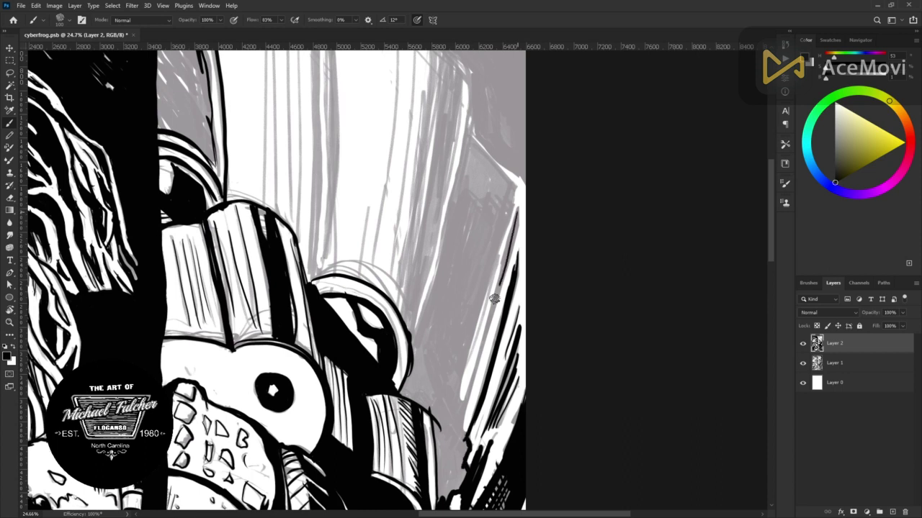
pyautogui.moveTo(494, 298); pyautogui.dragTo(454, 453)
pyautogui.moveTo(461, 416); pyautogui.dragTo(434, 477)
pyautogui.moveTo(445, 441); pyautogui.dragTo(435, 506)
pyautogui.moveTo(430, 378); pyautogui.dragTo(444, 429)
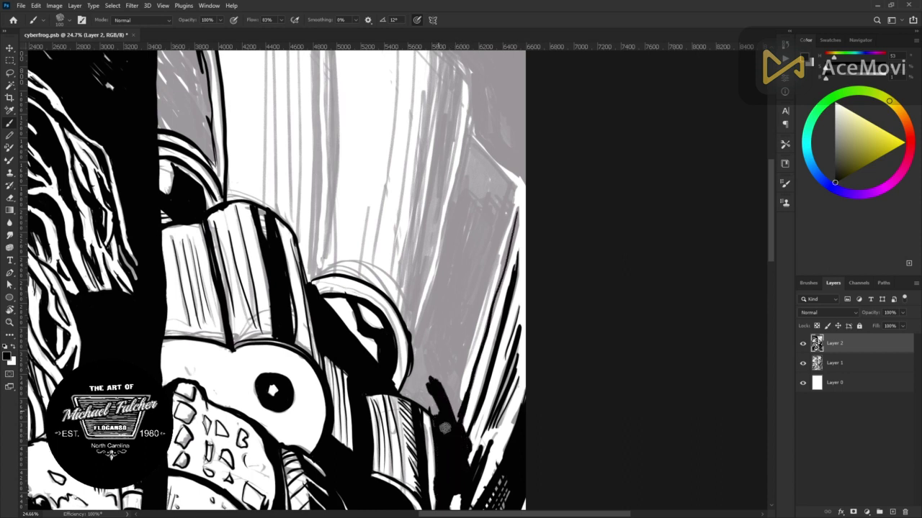
# Add long diagonal black strokes, ink the grey panel's edges, and fill it black
pyautogui.moveTo(515, 210); pyautogui.dragTo(468, 385)
pyautogui.moveTo(518, 186)
pyautogui.mouseDown()
pyautogui.moveTo(462, 371)
pyautogui.moveTo(418, 382)
pyautogui.mouseUp()
pyautogui.moveTo(419, 352); pyautogui.dragTo(425, 407)
pyautogui.moveTo(472, 85)
pyautogui.mouseDown()
pyautogui.moveTo(413, 346)
pyautogui.moveTo(462, 173)
pyautogui.mouseUp()
pyautogui.moveTo(468, 124); pyautogui.dragTo(523, 193)
pyautogui.moveTo(449, 393)
pyautogui.mouseDown()
pyautogui.moveTo(425, 288)
pyautogui.moveTo(482, 297)
pyautogui.mouseUp()
pyautogui.moveTo(477, 259)
pyautogui.mouseDown()
pyautogui.moveTo(439, 284)
pyautogui.moveTo(485, 264)
pyautogui.moveTo(497, 187)
pyautogui.moveTo(473, 176)
pyautogui.mouseUp()
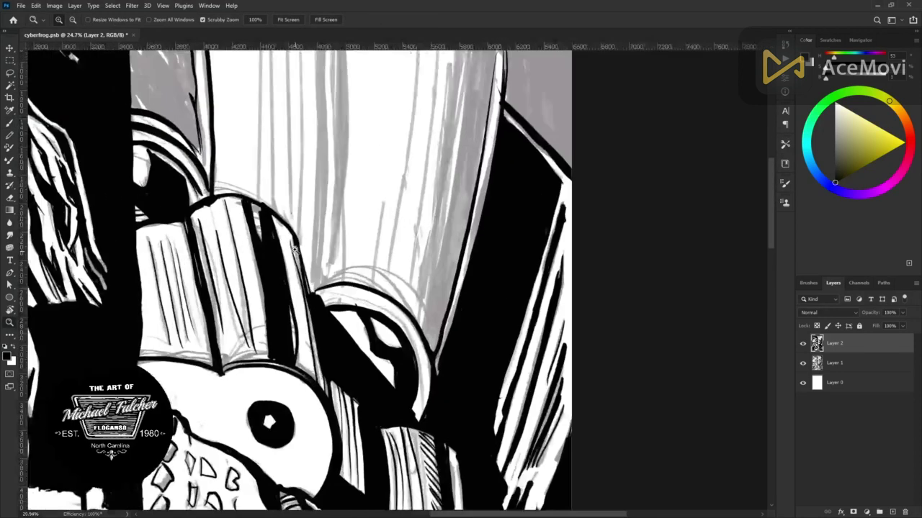
# Ink vertical strokes on the hat stripes, redo a misplaced stroke, and ink the book edges and tops
pyautogui.scroll(3, 345, 216)
pyautogui.moveTo(341, 100); pyautogui.dragTo(332, 416)
pyautogui.moveTo(359, 115)
pyautogui.mouseDown()
pyautogui.moveTo(352, 409)
pyautogui.moveTo(344, 393)
pyautogui.mouseUp()
pyautogui.hotkey('ctrl', 'z')
pyautogui.moveTo(351, 138); pyautogui.dragTo(360, 288)
pyautogui.moveTo(476, 122); pyautogui.dragTo(435, 420)
pyautogui.moveTo(491, 148); pyautogui.dragTo(439, 448)
pyautogui.moveTo(508, 201); pyautogui.dragTo(518, 152)
pyautogui.moveTo(432, 107); pyautogui.dragTo(349, 81)
pyautogui.moveTo(529, 169)
pyautogui.mouseDown()
pyautogui.moveTo(404, 81)
pyautogui.moveTo(519, 227)
pyautogui.mouseUp()
pyautogui.hotkey('ctrl', '0')
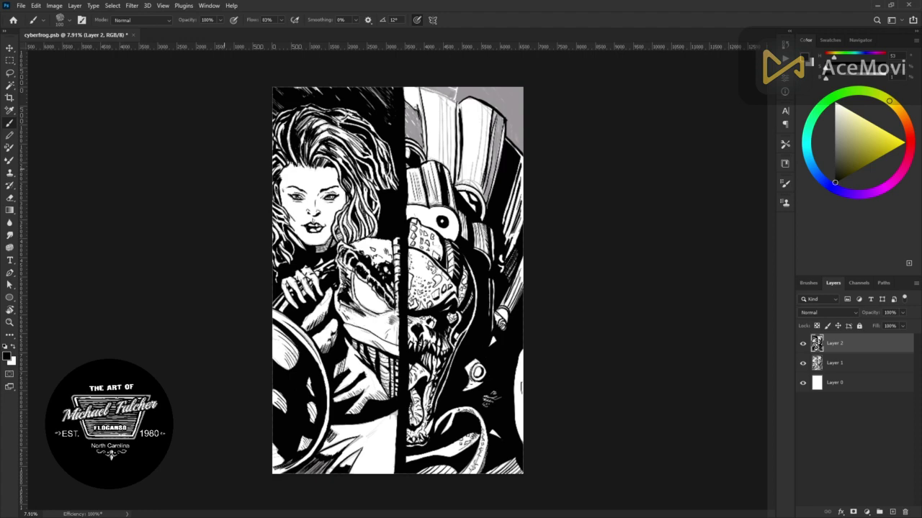
# Paint the grey area left of the tall book black and ink the book's top edge
pyautogui.scroll(-1, 403, 108)
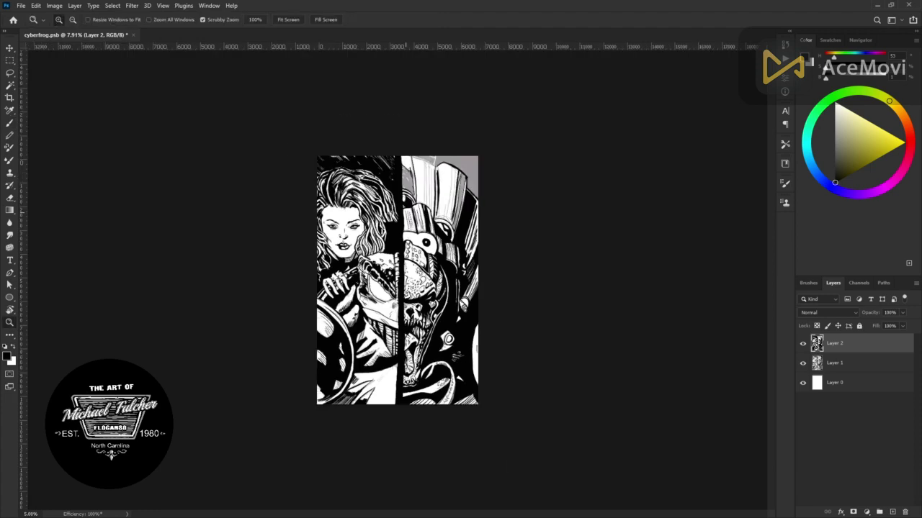
pyautogui.scroll(3, 404, 108)
pyautogui.scroll(2, 404, 108)
pyautogui.moveTo(389, 288)
pyautogui.mouseDown()
pyautogui.moveTo(367, 201)
pyautogui.moveTo(338, 180)
pyautogui.moveTo(360, 281)
pyautogui.moveTo(348, 238)
pyautogui.mouseUp()
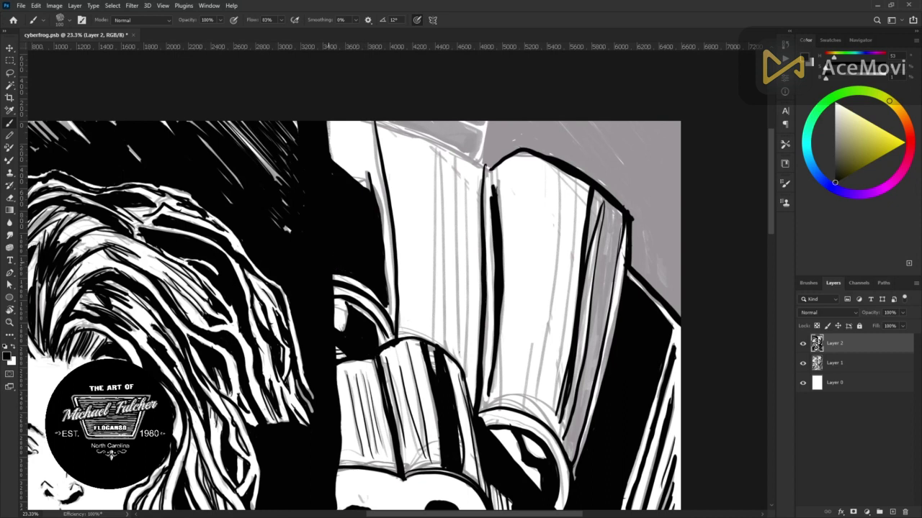
pyautogui.scroll(-2, 331, 180)
pyautogui.scroll(1, 332, 180)
pyautogui.scroll(1, 331, 180)
pyautogui.moveTo(332, 181)
pyautogui.mouseDown()
pyautogui.moveTo(462, 228)
pyautogui.moveTo(401, 157)
pyautogui.moveTo(413, 182)
pyautogui.mouseUp()
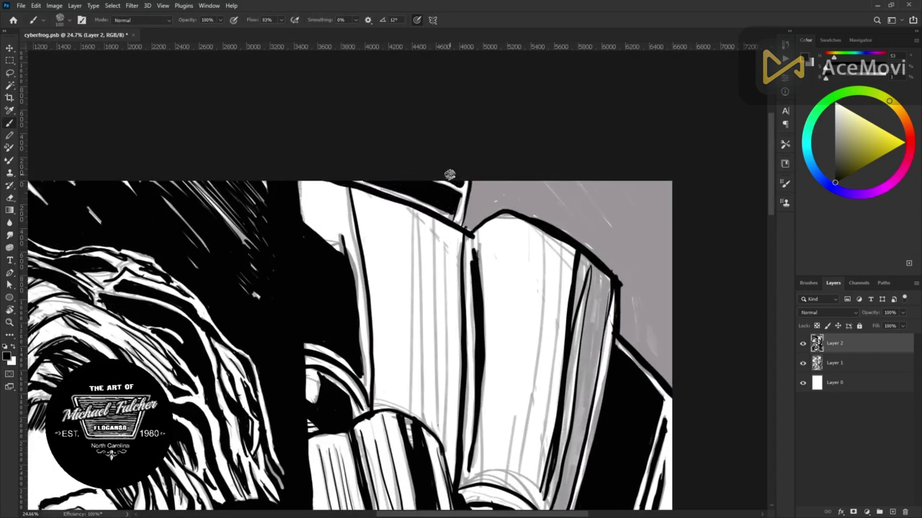
# Draw vertical strokes down the book, then erase the unwanted ones
pyautogui.scroll(-3, 449, 175)
pyautogui.moveTo(406, 92)
pyautogui.mouseDown()
pyautogui.moveTo(406, 298)
pyautogui.moveTo(419, 302)
pyautogui.mouseUp()
pyautogui.moveTo(445, 110); pyautogui.dragTo(447, 342)
pyautogui.moveTo(528, 113); pyautogui.dragTo(533, 366)
pyautogui.moveTo(545, 134); pyautogui.dragTo(551, 366)
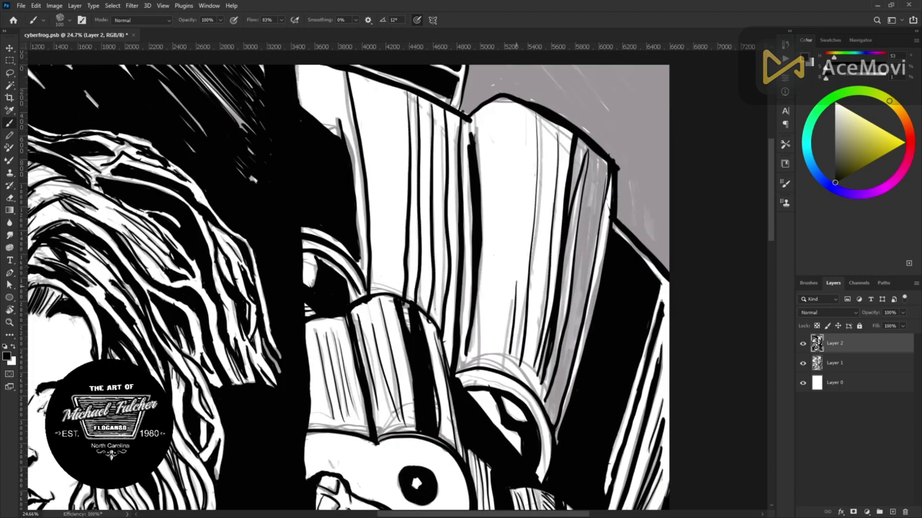
pyautogui.press('e')
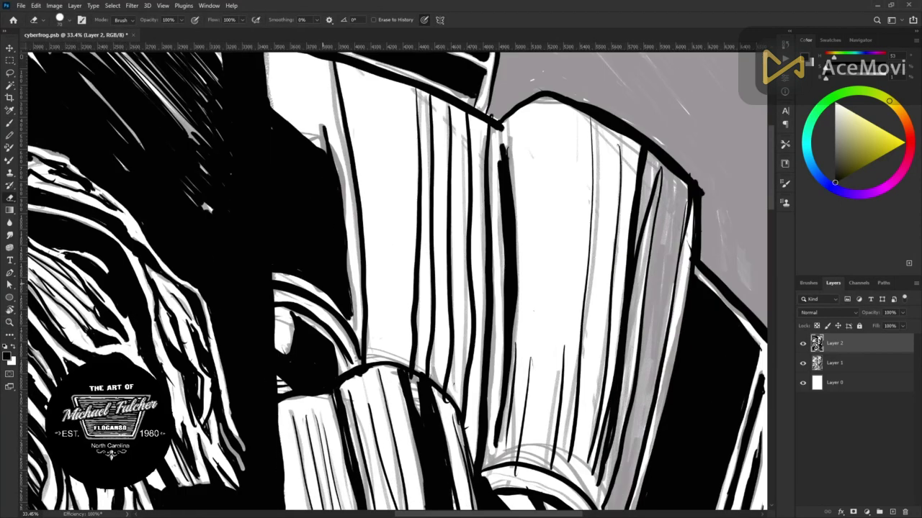
pyautogui.moveTo(469, 115); pyautogui.dragTo(468, 429)
pyautogui.moveTo(448, 108); pyautogui.dragTo(449, 392)
pyautogui.moveTo(416, 88); pyautogui.dragTo(416, 370)
pyautogui.moveTo(431, 95); pyautogui.dragTo(430, 377)
pyautogui.scroll(-2, 432, 288)
pyautogui.press('b')
# Ink three vertical strokes on the book stripes
pyautogui.moveTo(394, 201); pyautogui.dragTo(394, 341)
pyautogui.moveTo(404, 210); pyautogui.dragTo(413, 358)
pyautogui.moveTo(468, 216)
pyautogui.mouseDown()
pyautogui.moveTo(468, 385)
pyautogui.moveTo(481, 401)
pyautogui.mouseUp()
pyautogui.press('e')
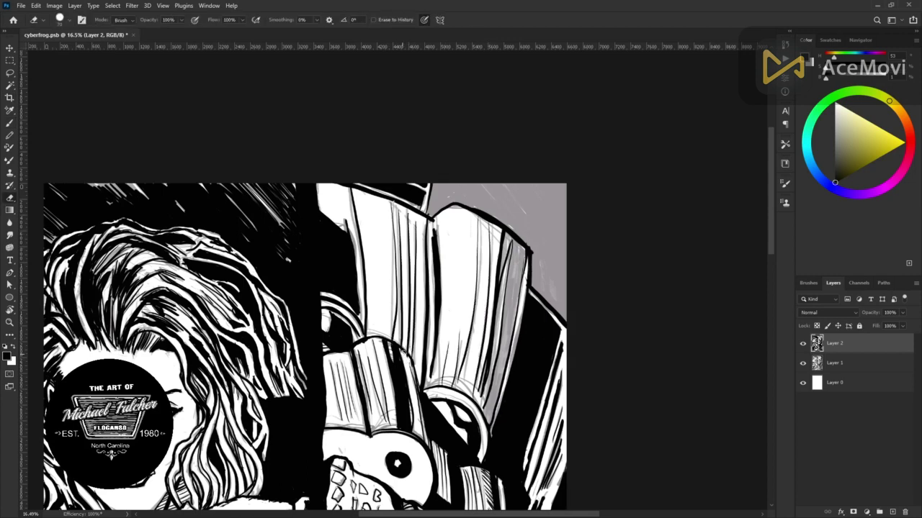
pyautogui.press('b')
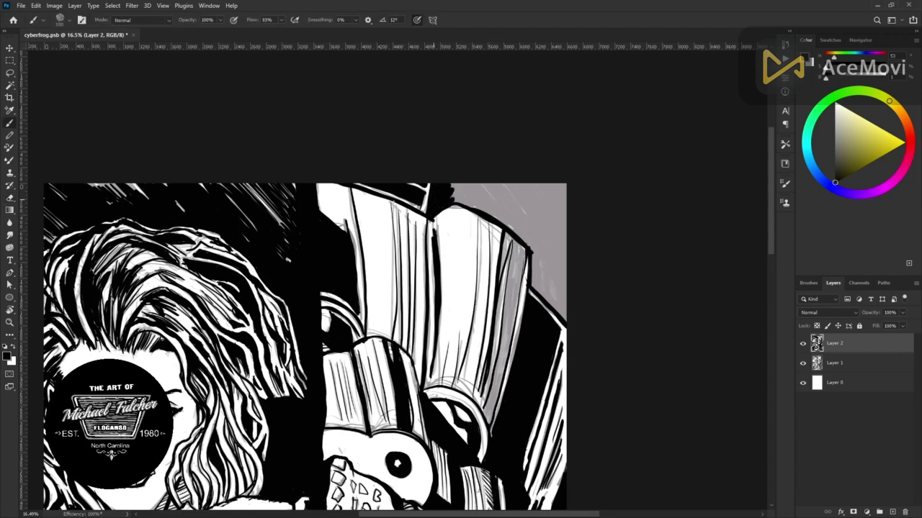
# Black out the grey upper-right corner and top of the right panel, darkening the column stripe
pyautogui.moveTo(574, 325)
pyautogui.mouseDown()
pyautogui.moveTo(537, 216)
pyautogui.moveTo(542, 173)
pyautogui.mouseUp()
pyautogui.moveTo(554, 235); pyautogui.dragTo(551, 256)
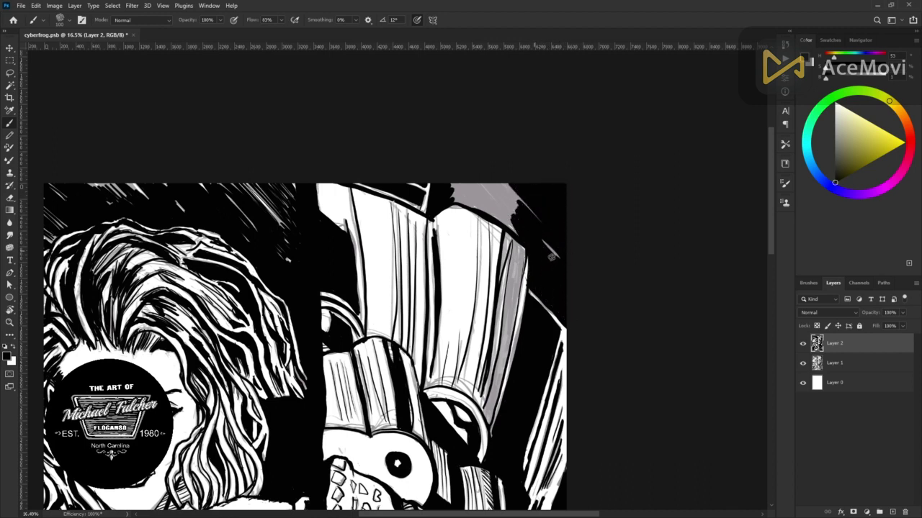
pyautogui.moveTo(499, 184)
pyautogui.mouseDown()
pyautogui.moveTo(508, 213)
pyautogui.moveTo(491, 195)
pyautogui.mouseUp()
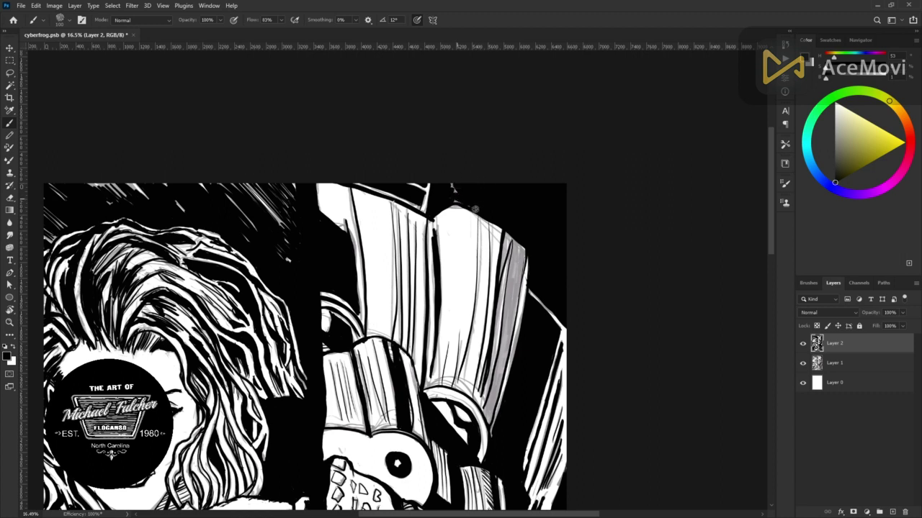
pyautogui.moveTo(509, 241)
pyautogui.mouseDown()
pyautogui.moveTo(492, 392)
pyautogui.moveTo(513, 304)
pyautogui.mouseUp()
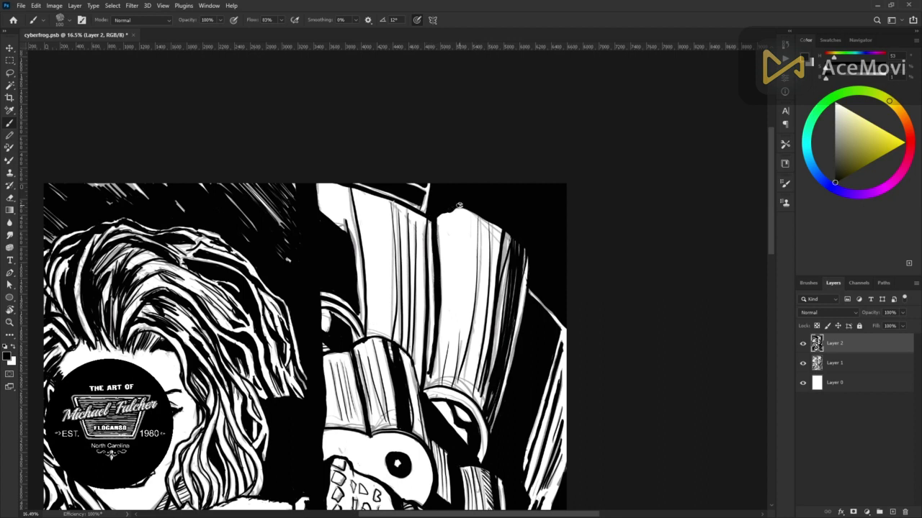
pyautogui.scroll(-5, 459, 206)
pyautogui.scroll(2, 243, 267)
pyautogui.scroll(2, 242, 267)
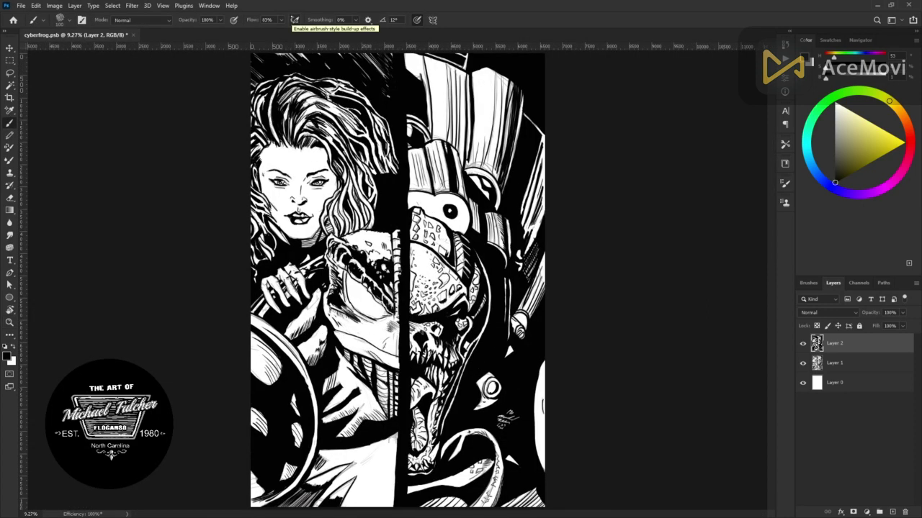